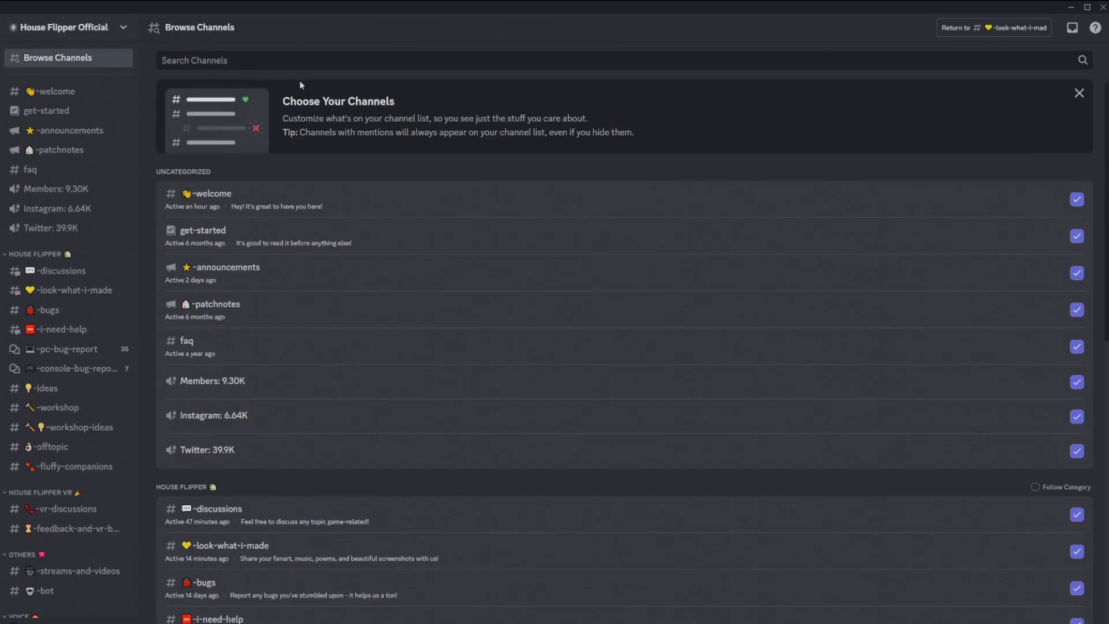
Step: Look through the channel list of the House Flipper Official Discord server, down to the VR channels
scroll(383, 490, "down", 5)
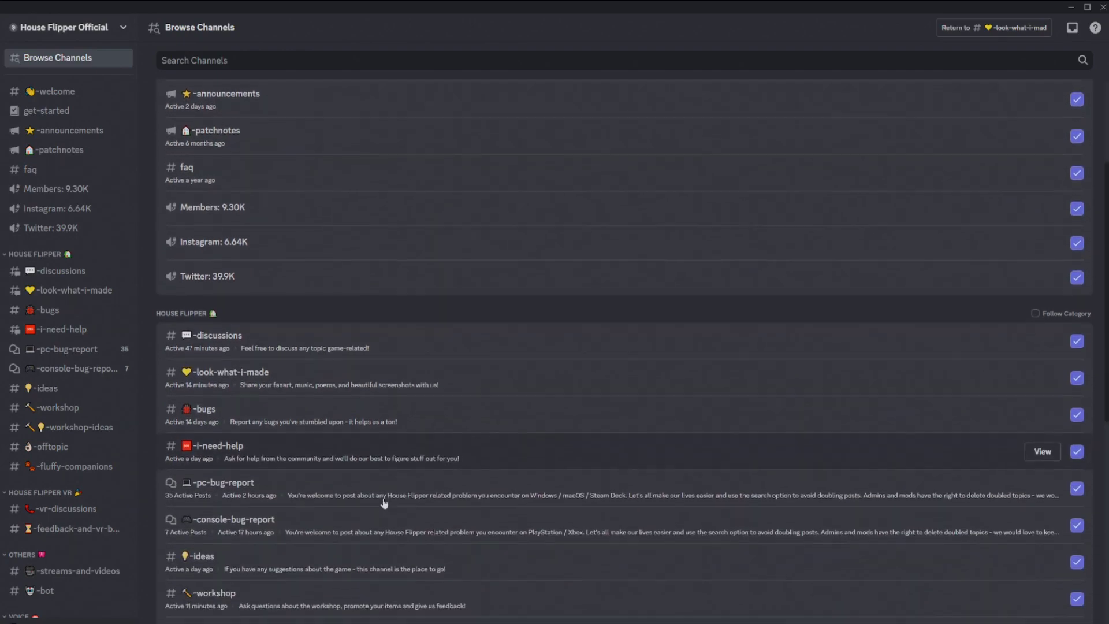
scroll(384, 503, "down", 3)
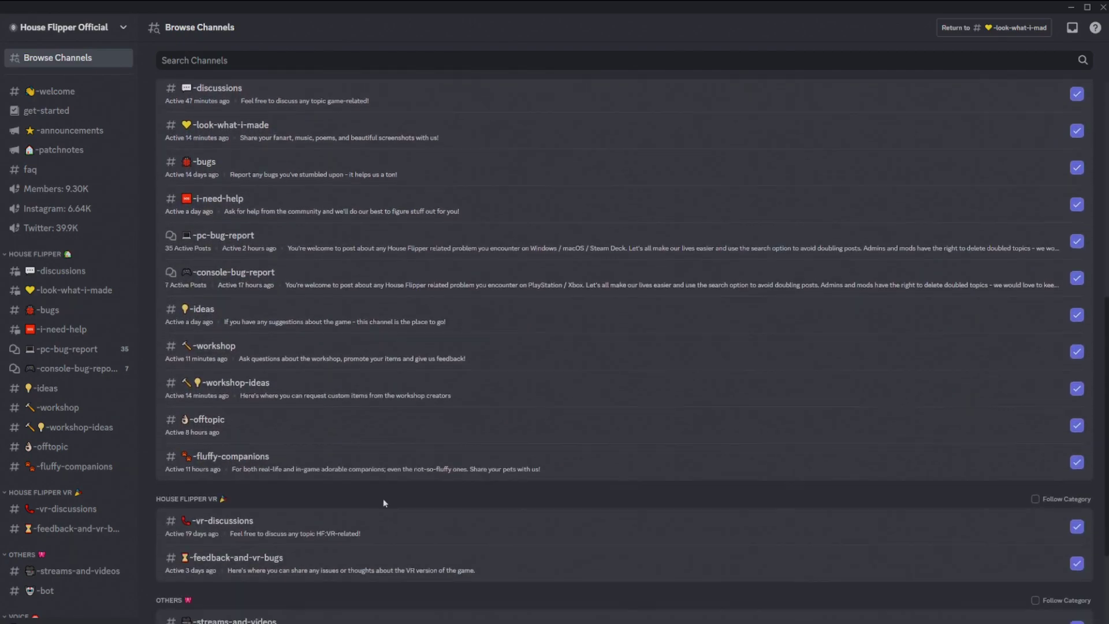
scroll(384, 504, "down", 1)
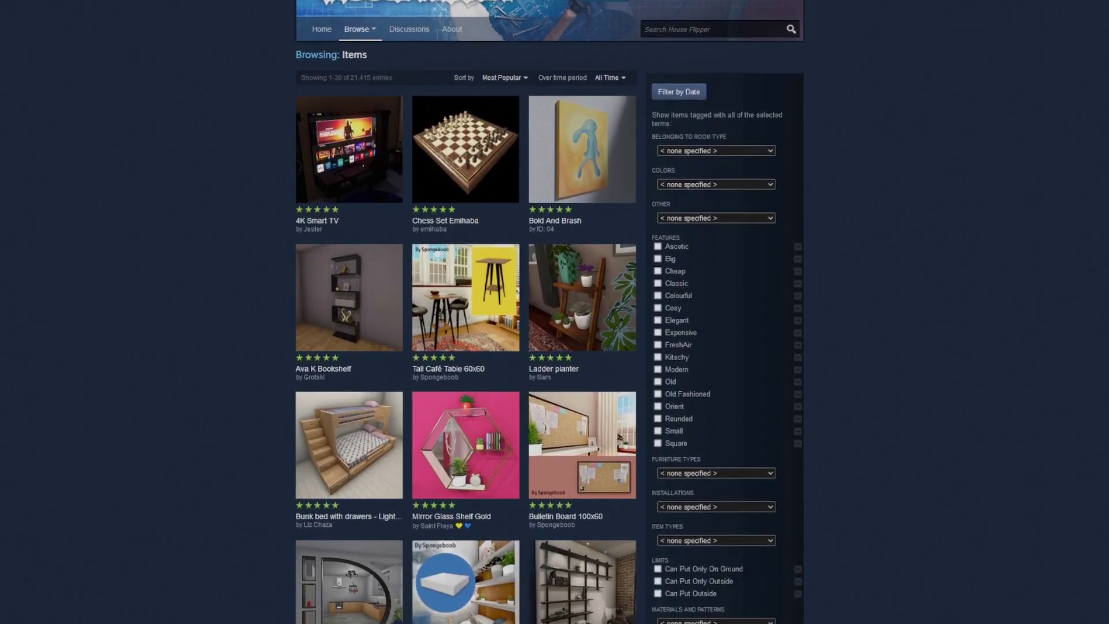
Step: Browse the most popular community items in the House Flipper Workshop, down to the Greenhouse item
scroll(466, 312, "down", 7)
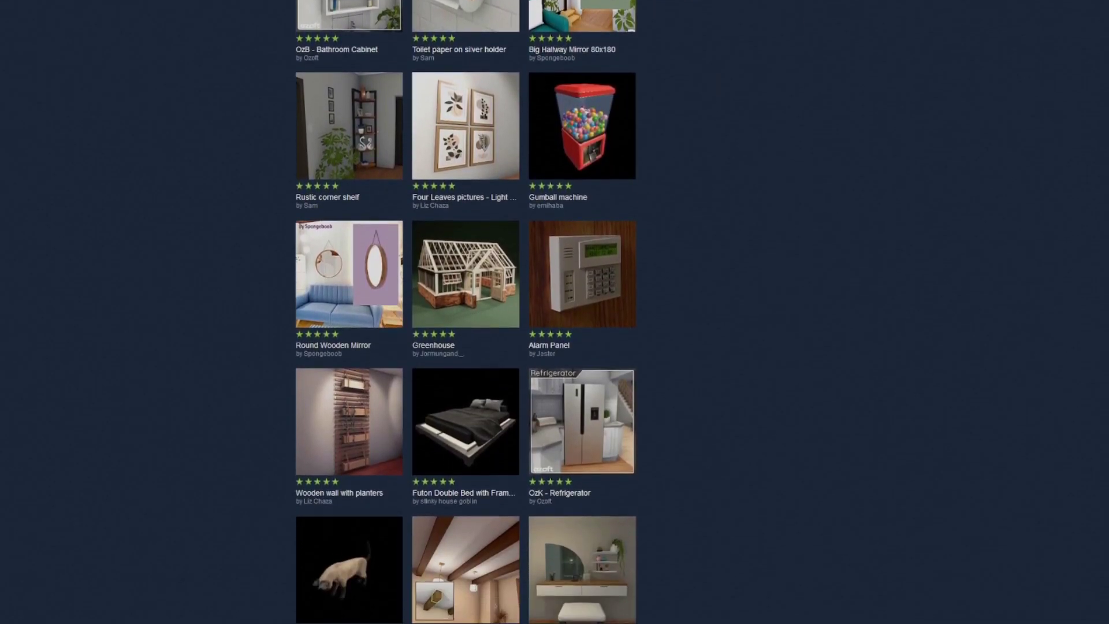
left_click(465, 274)
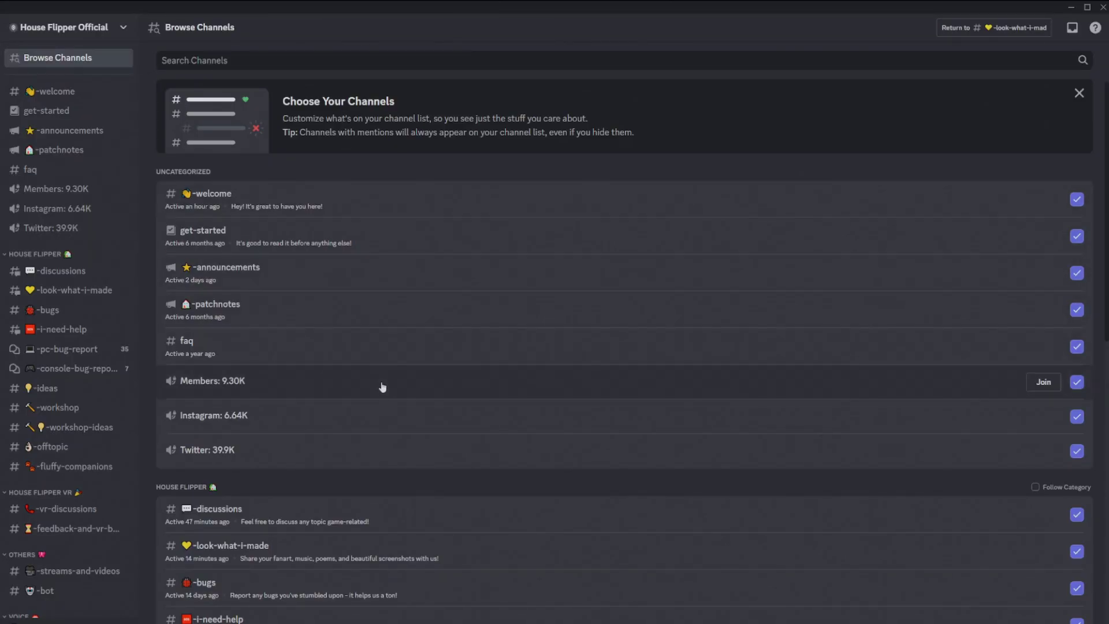
Step: Review the House Flipper Official server's channels again, covering the workshop and workshop-ideas channels
scroll(384, 479, "down", 3)
scroll(383, 499, "down", 5)
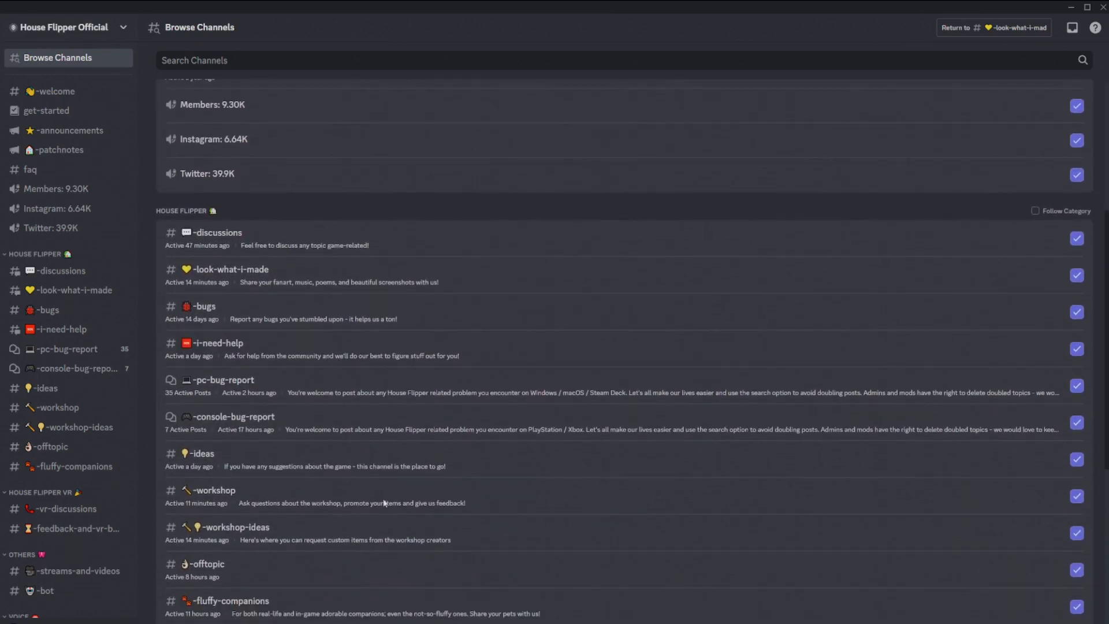
scroll(385, 503, "down", 1)
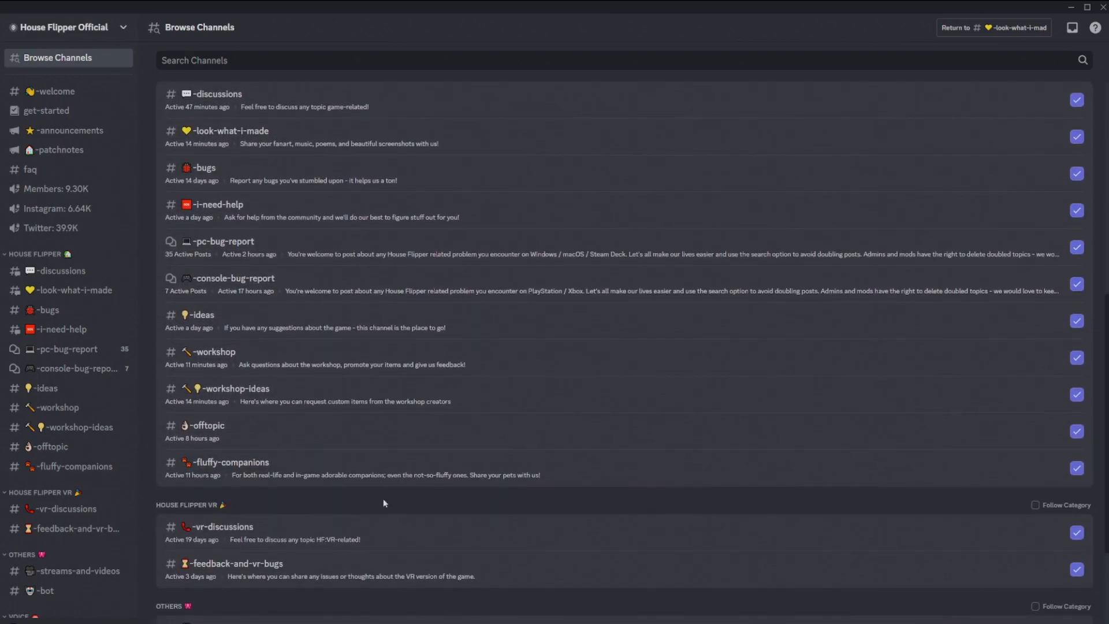
scroll(384, 500, "down", 2)
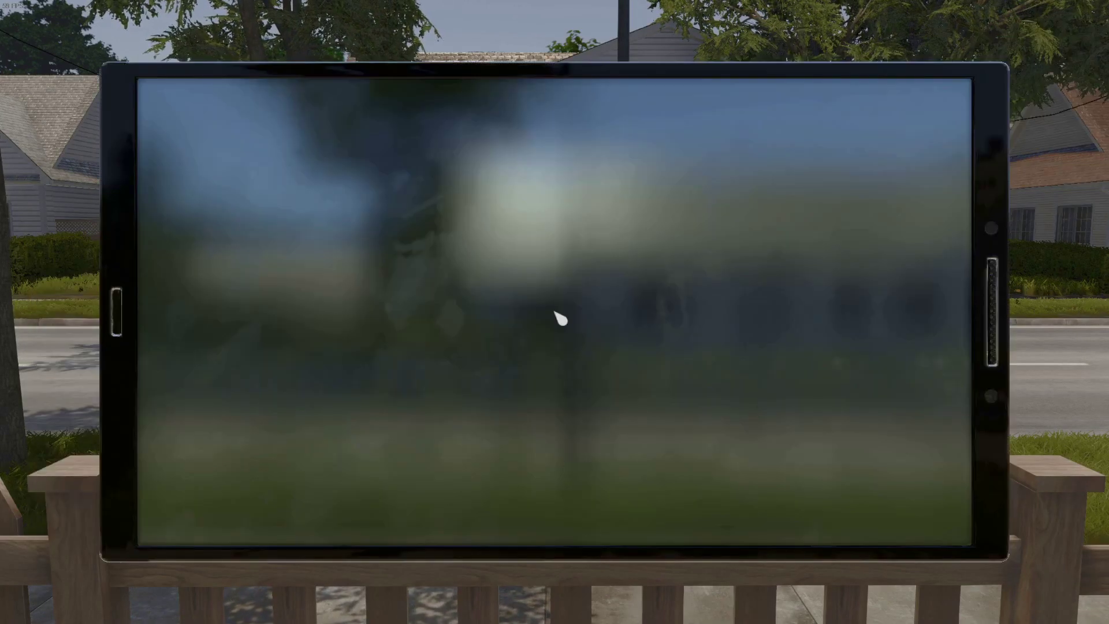
mouse_move(456, 343)
left_mouse_down()
mouse_move(522, 313)
mouse_move(423, 363)
mouse_move(477, 348)
mouse_move(459, 346)
left_mouse_up()
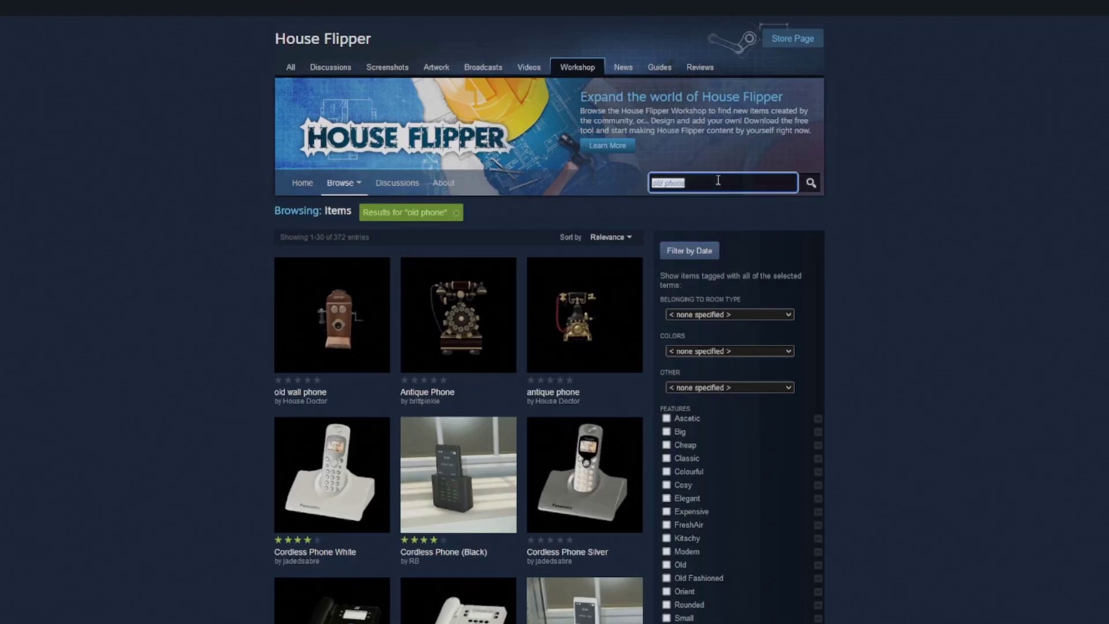
Step: Look through the House Flipper Workshop search results for "old phone" and return to the beginning of the list
scroll(858, 230, "down", 1)
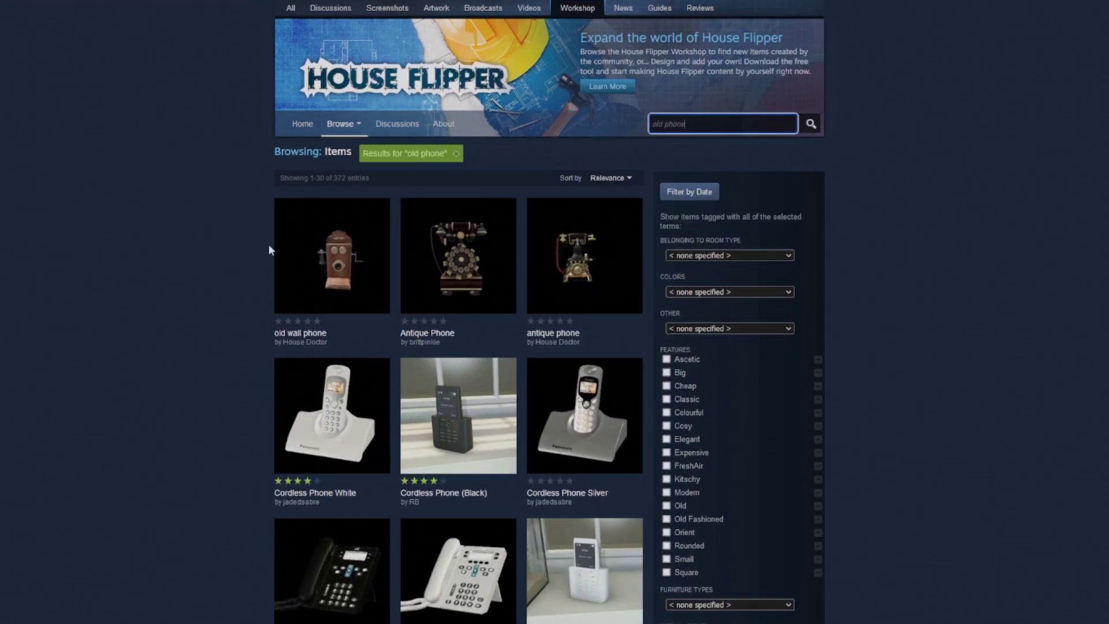
scroll(244, 353, "down", 5)
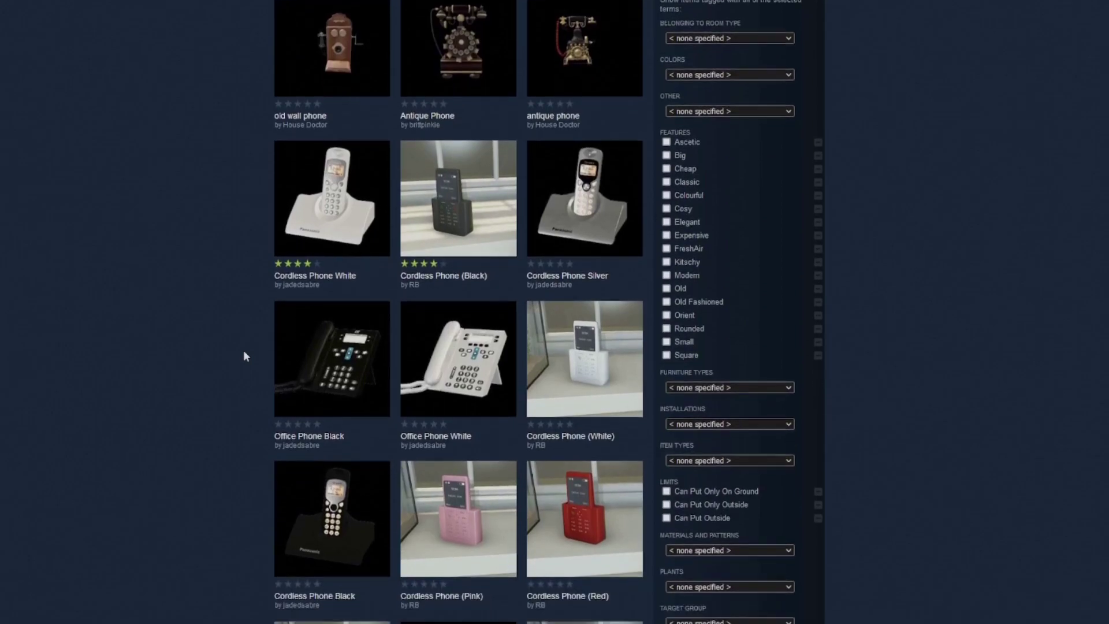
scroll(244, 350, "down", 2)
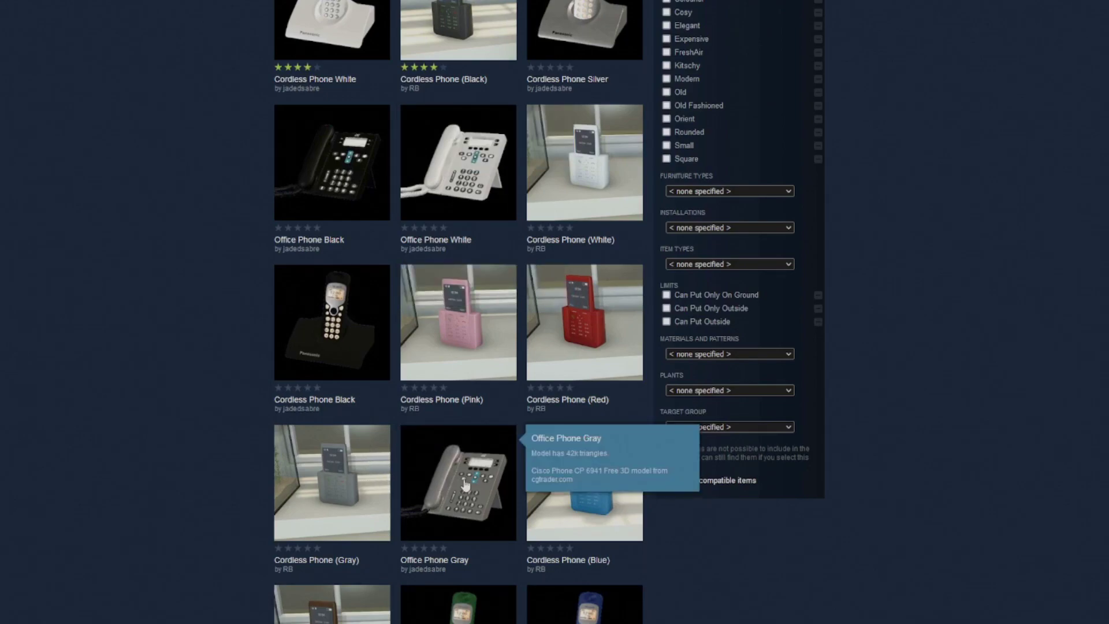
scroll(466, 484, "up", 5)
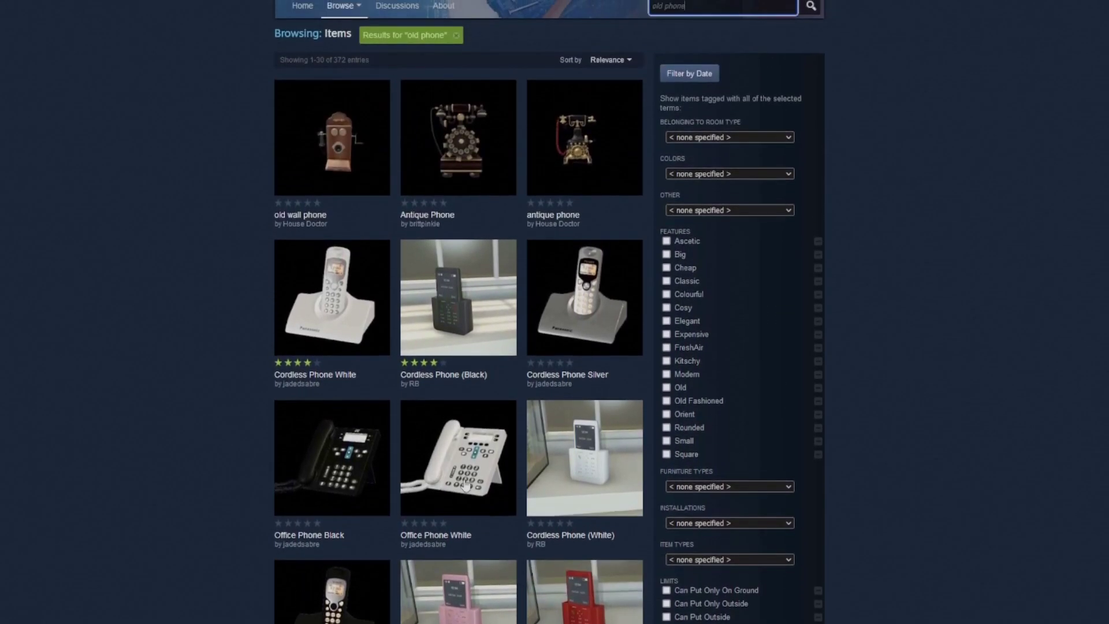
scroll(466, 484, "up", 3)
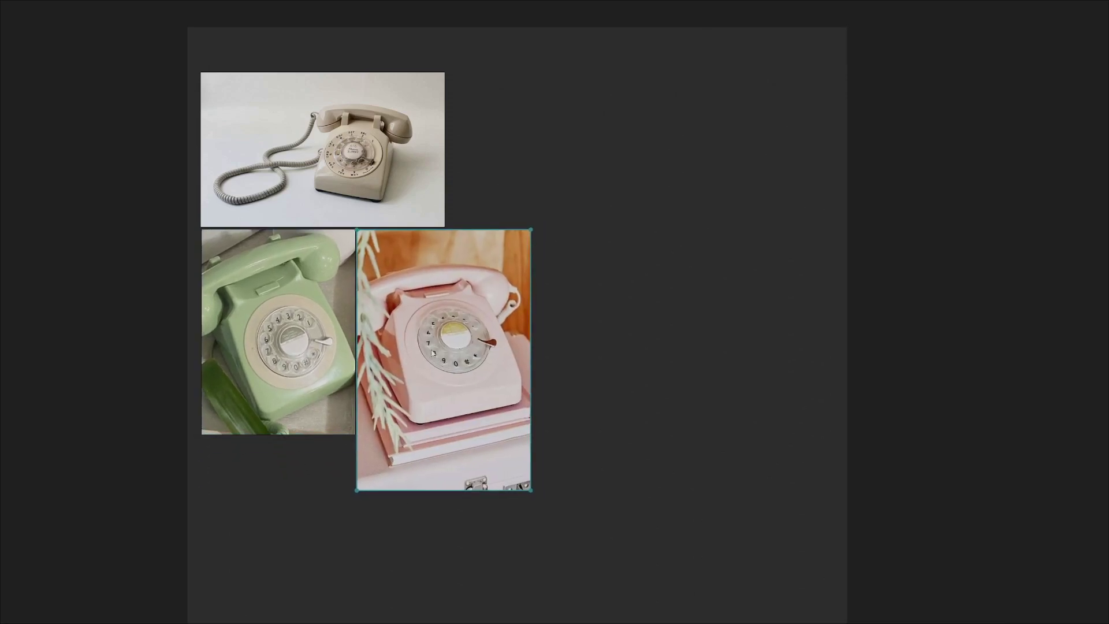
Step: Scale the pink, brown and yellow phone reference images so each matches the height of its row on the board
left_click_drag(528, 490, 494, 434)
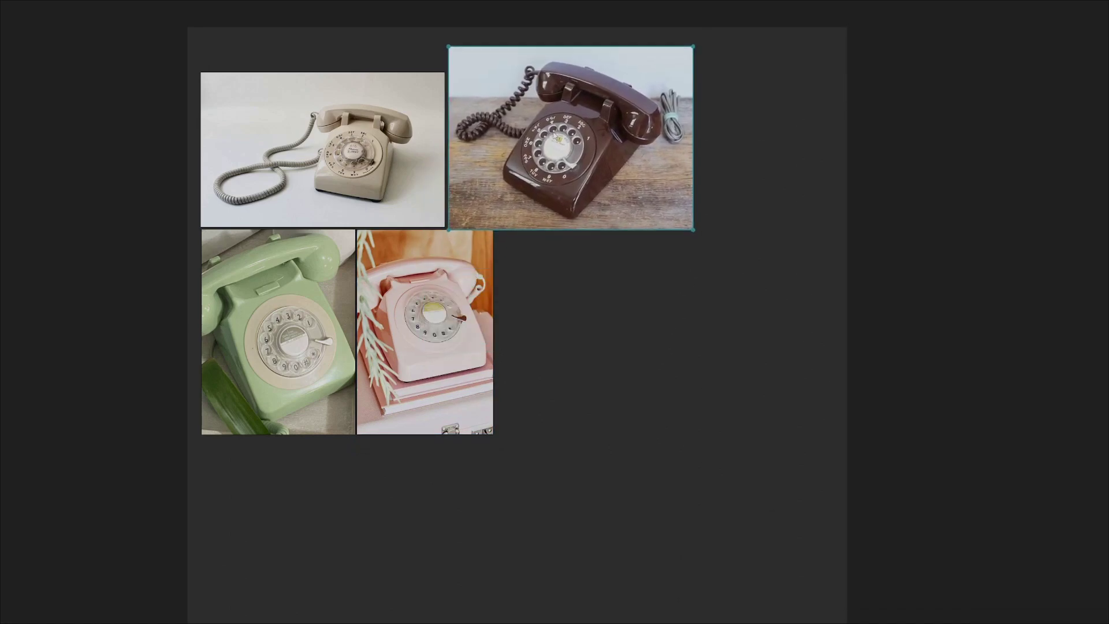
left_click_drag(692, 43, 657, 79)
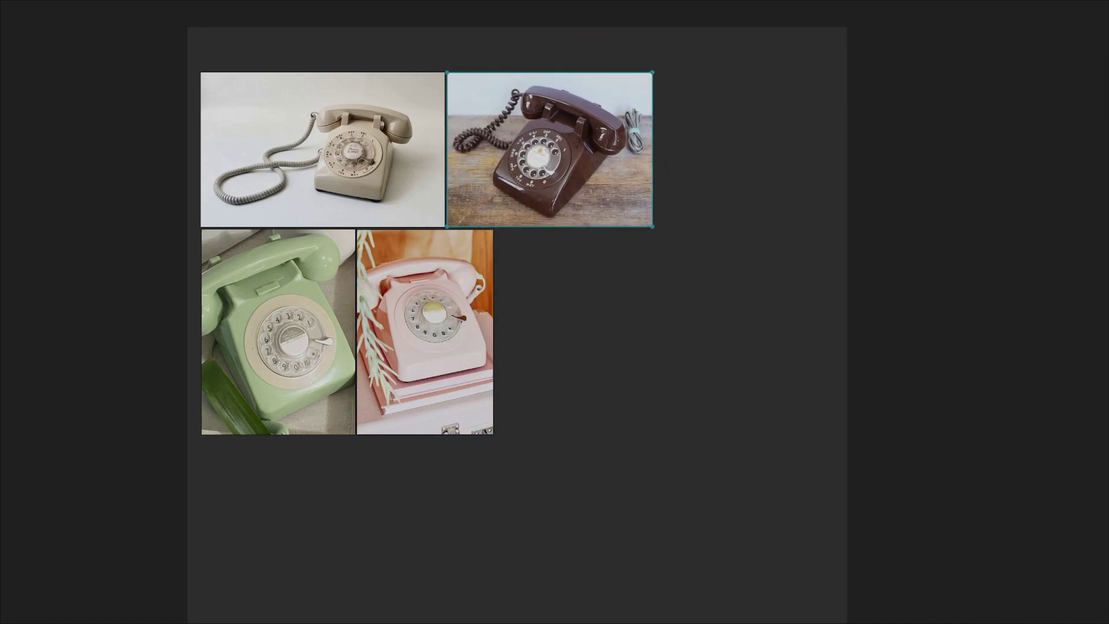
left_click(583, 335)
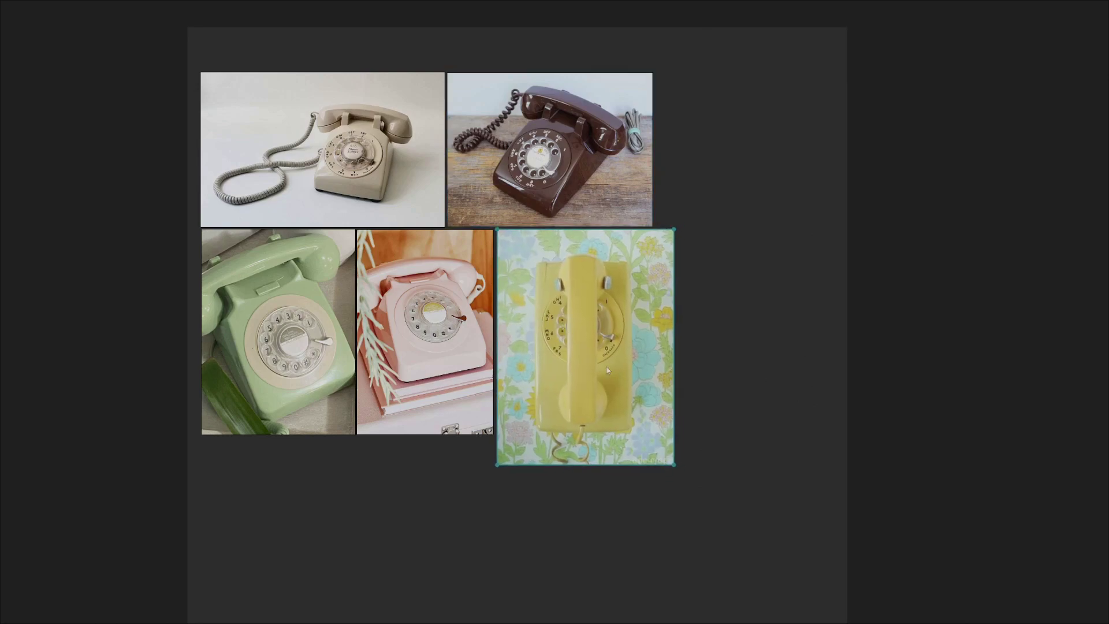
left_click_drag(674, 466, 664, 447)
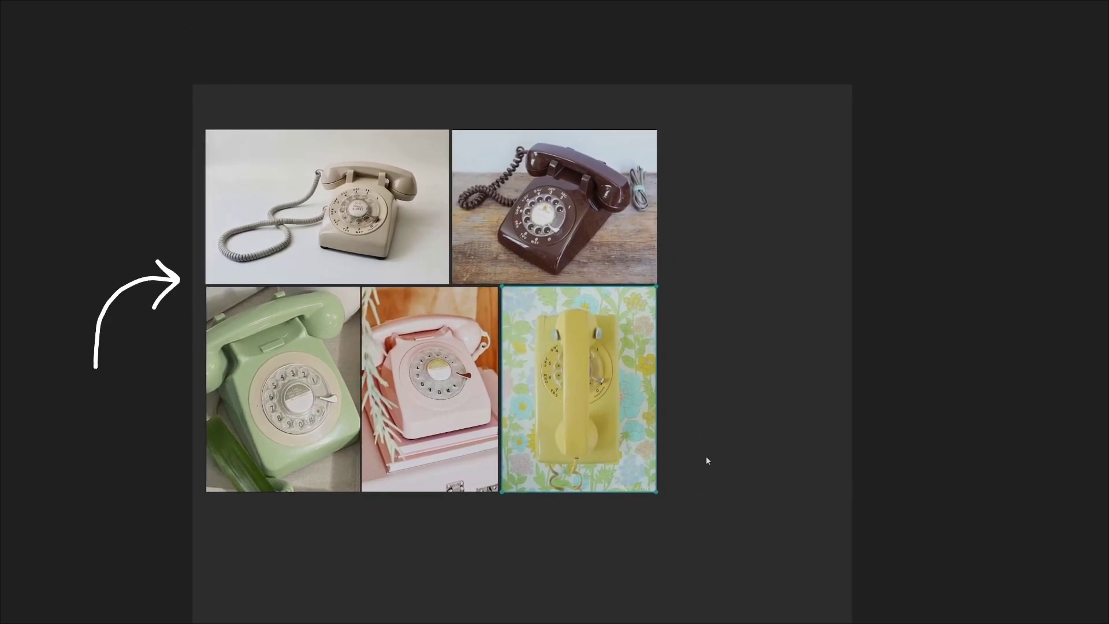
Step: Move the yellow wall phone image into a new third row and paste a teal wall phone image beside it, scaled to the row height
left_click_drag(582, 355, 288, 563)
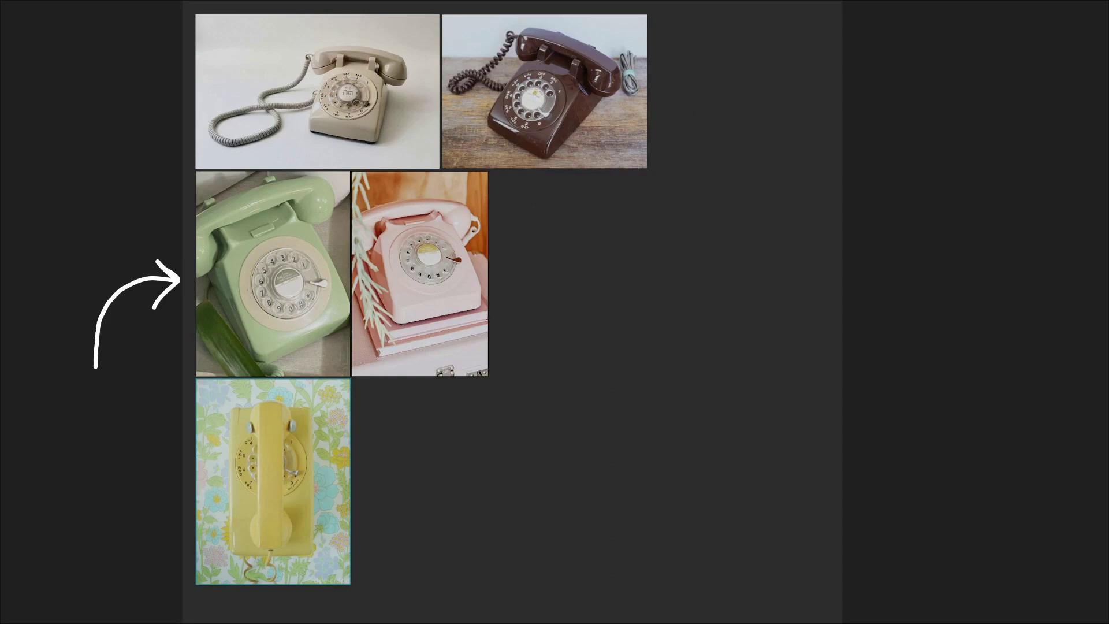
key("ctrl+v")
left_click_drag(468, 379, 403, 407)
left_click_drag(512, 348, 492, 380)
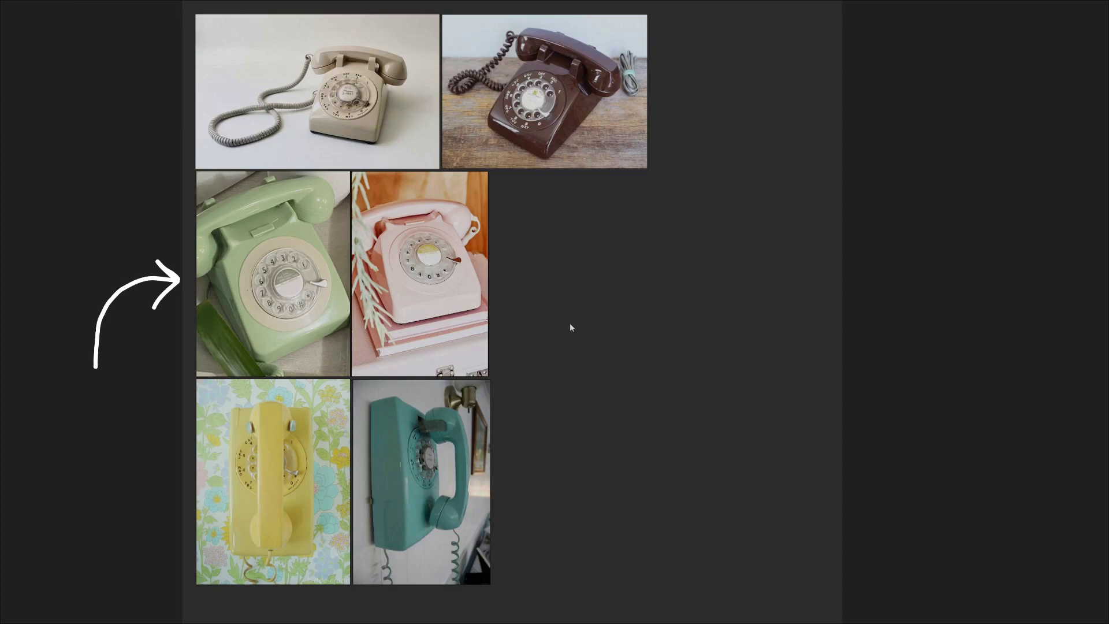
key("ctrl+v")
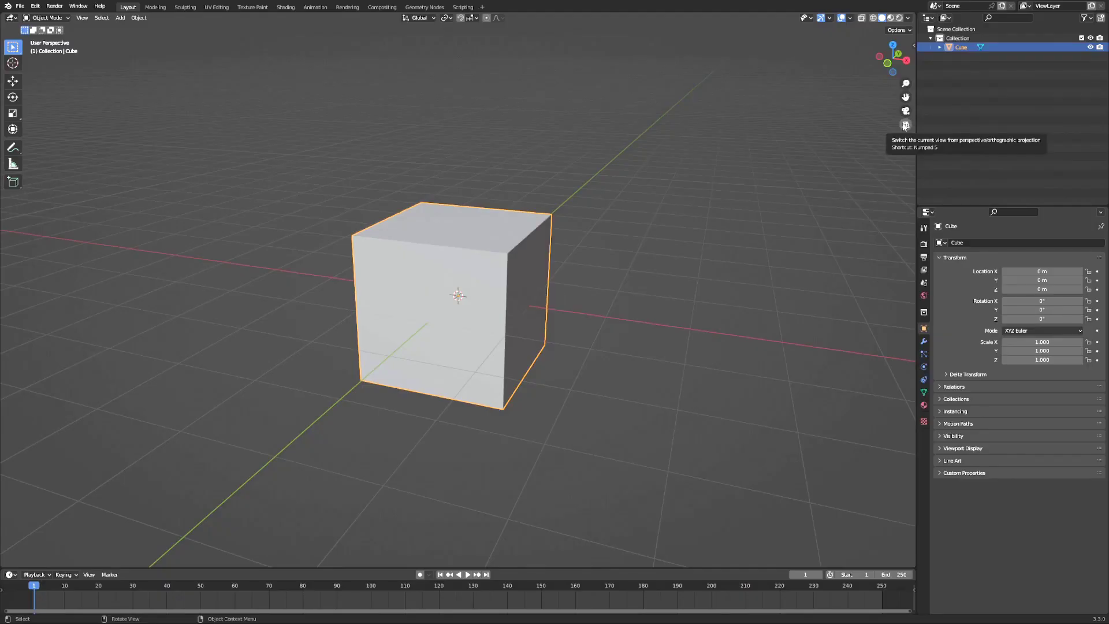
Step: In Blender, set the default cube's dimensions to 8.5 m on X and 9.1 m on Y
key("n")
type("9.1")
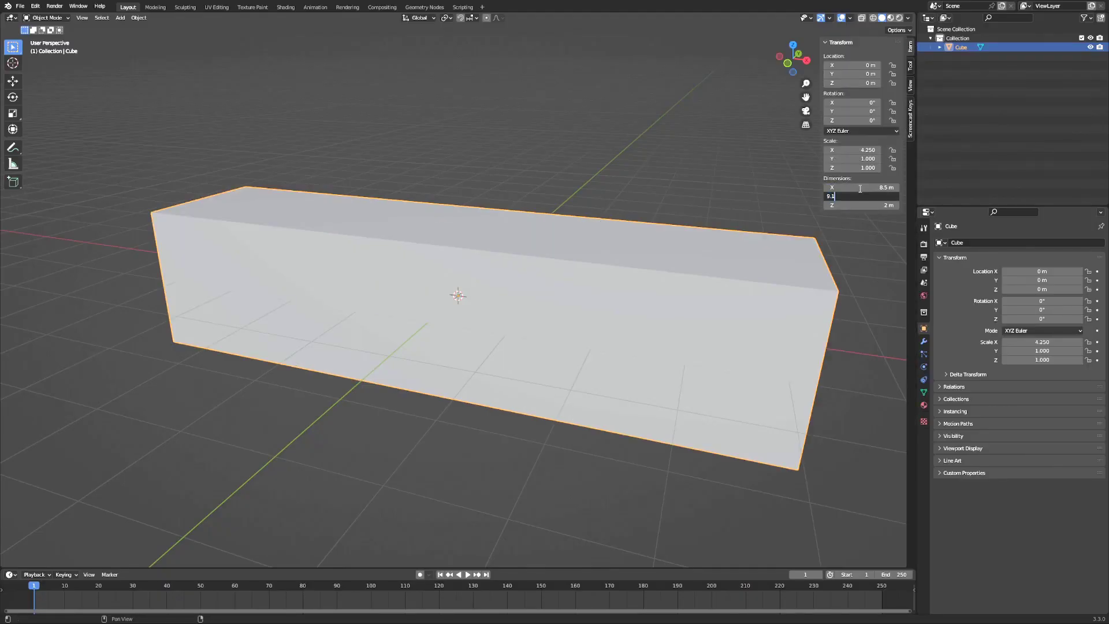
key("Return")
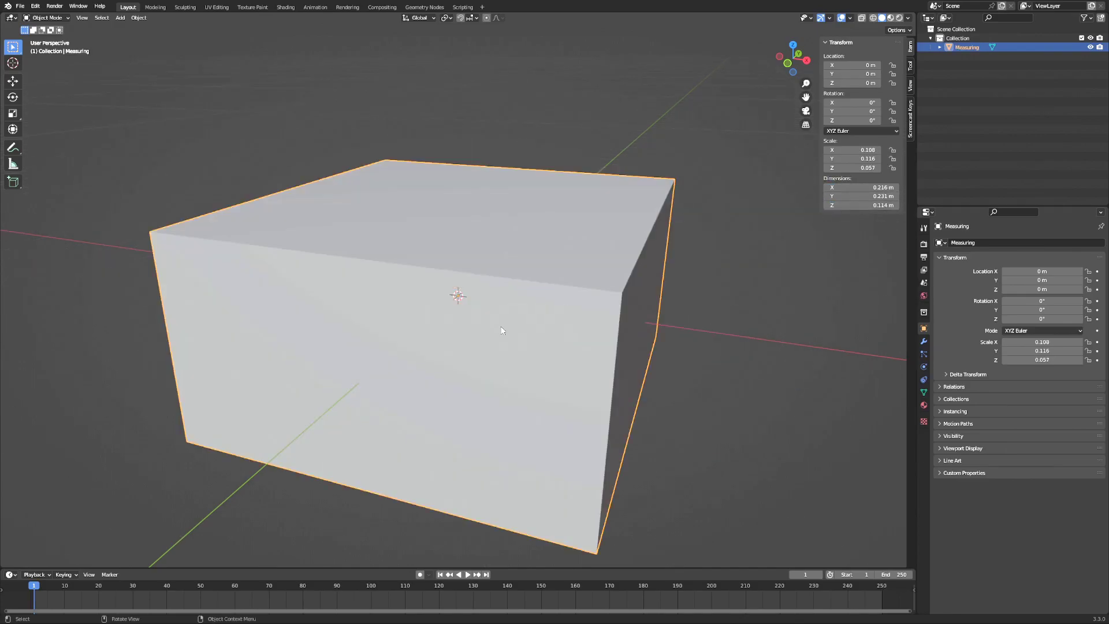
Step: Duplicate the Measuring cube in place and rename the copy Base
key("shift+d")
key("Escape")
key("F2")
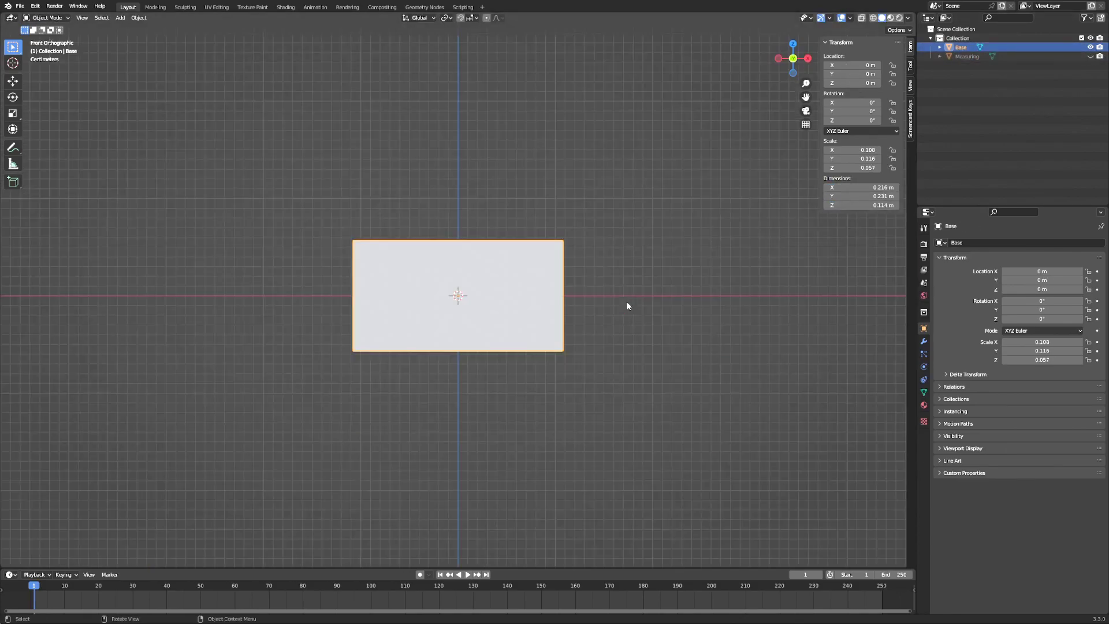
Step: Add two evenly spaced vertical loop cuts that divide the side of Base into three equal sections
key("Tab")
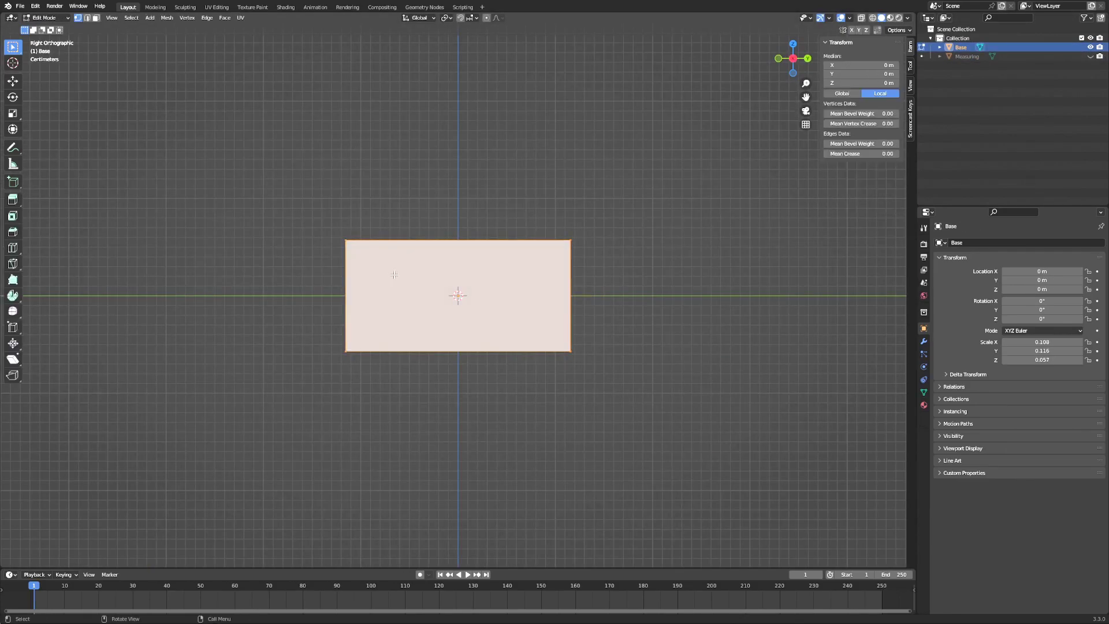
key("ctrl+r")
scroll(485, 306, "up", 1)
left_click(485, 307)
right_click(486, 307)
Step: Lower the front top edges of Base vertically with proportional editing to form a straight slope from the rear section to the front
left_click_drag(312, 218, 361, 252)
key("o")
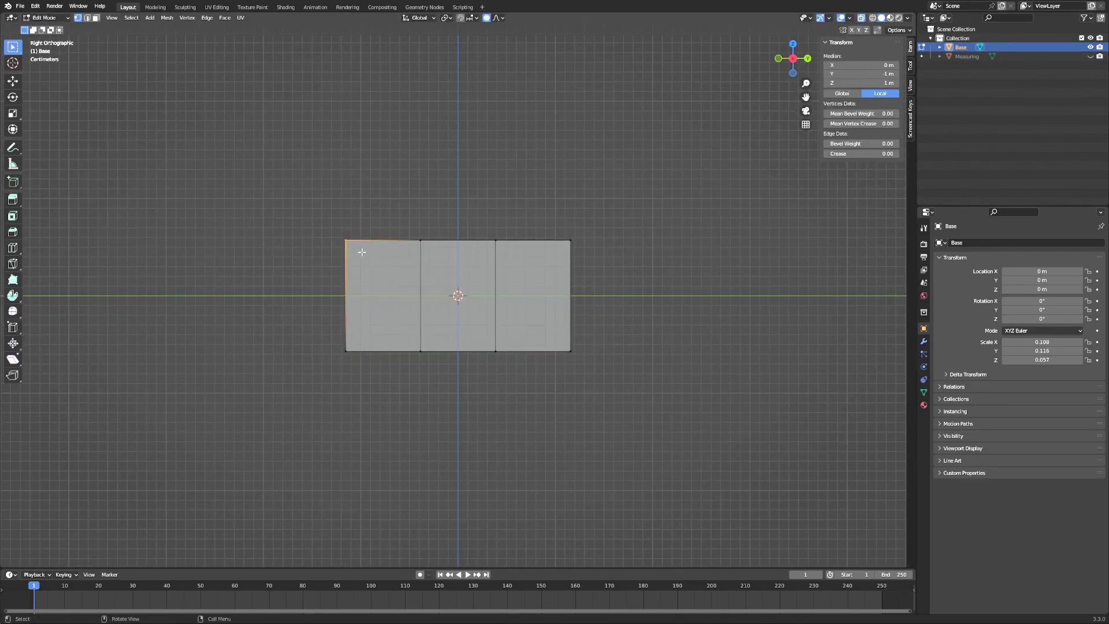
key("g")
key("z")
left_click(446, 295)
left_click_drag(317, 304, 375, 231)
key("g")
key("z")
left_click(386, 262)
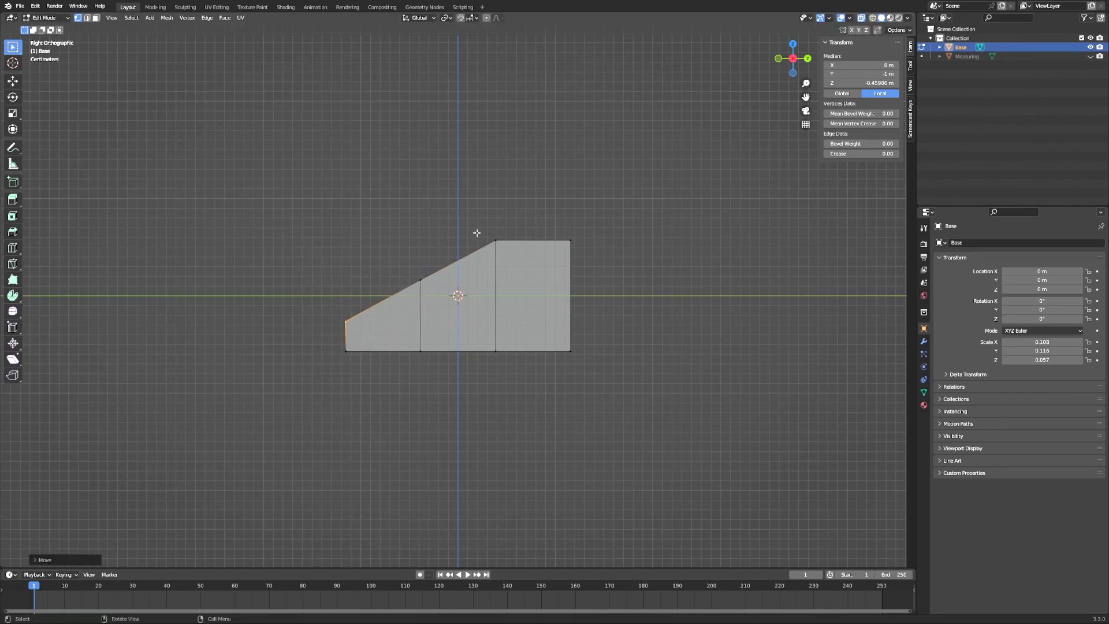
Step: Select the top faces of Base in top view and scale them slightly inward along X to taper the sides
middle_click_drag(370, 272, 479, 351)
key("KP_7")
key("3")
left_click_drag(375, 236, 594, 346)
key("s")
key("x")
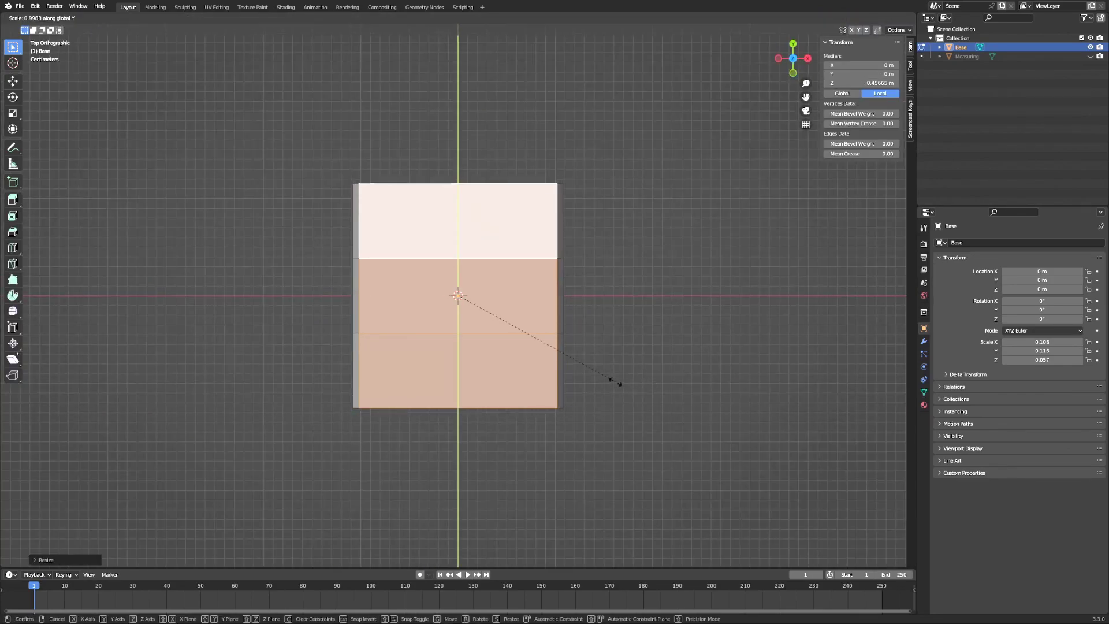
left_click(615, 381)
Step: Pull the front and rear top edges of Base slightly inward along Y so both ends taper
key("2")
left_click_drag(312, 244, 624, 345)
key("s")
key("x")
left_click(629, 293)
key("s")
key("y")
key("g")
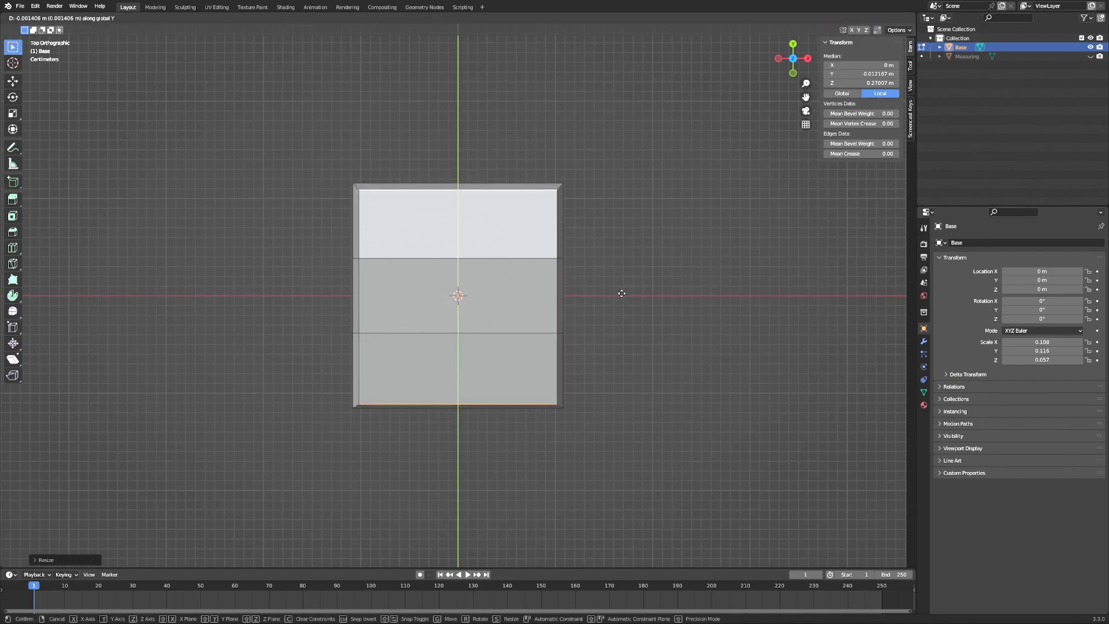
key("x")
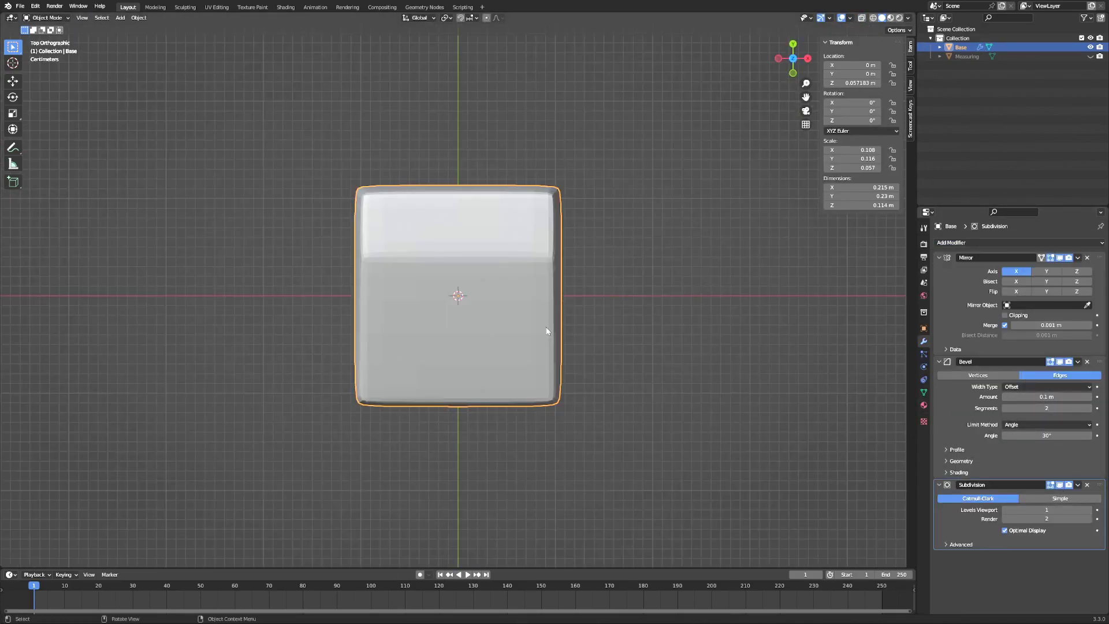
Step: Shift the side top edge of the mirrored Base inward along X so the top narrows toward the rear
key("Tab")
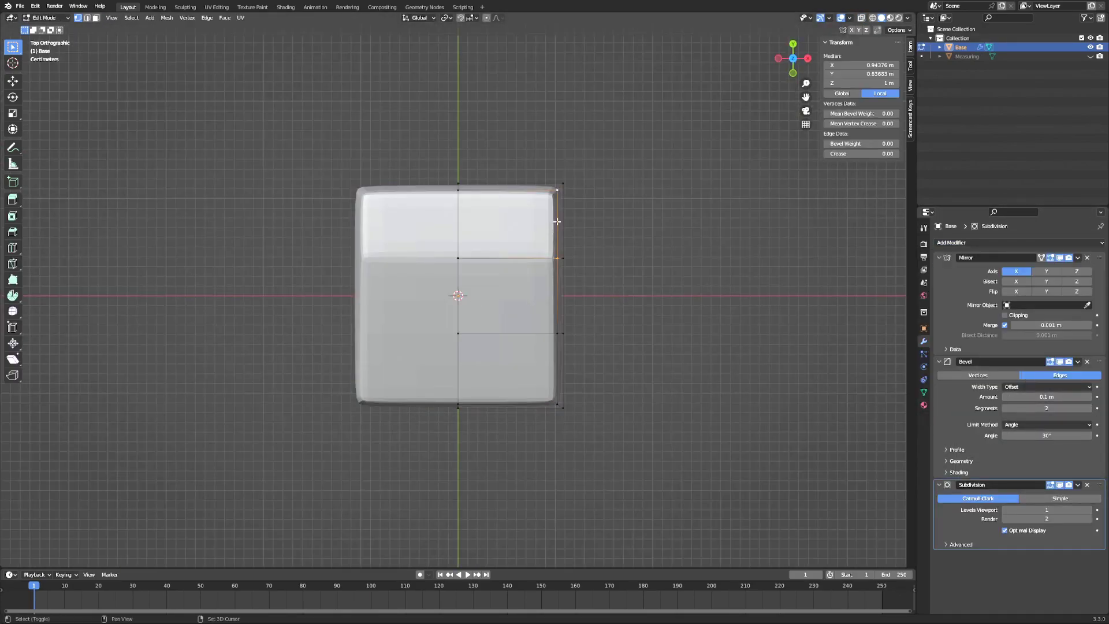
key("g")
left_click(698, 262)
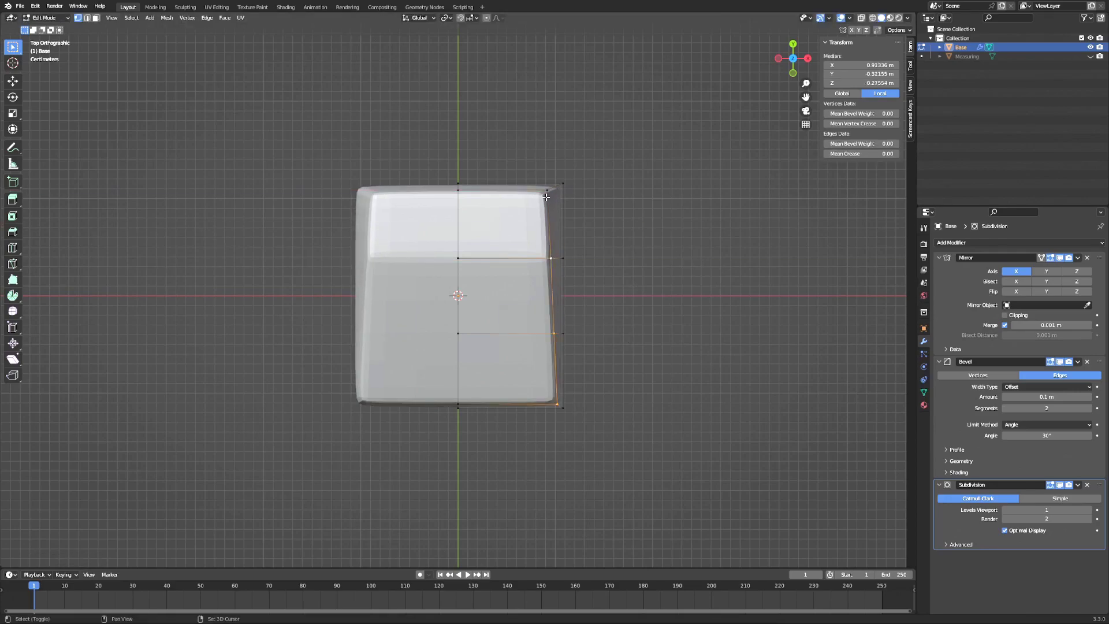
key("s")
key("x")
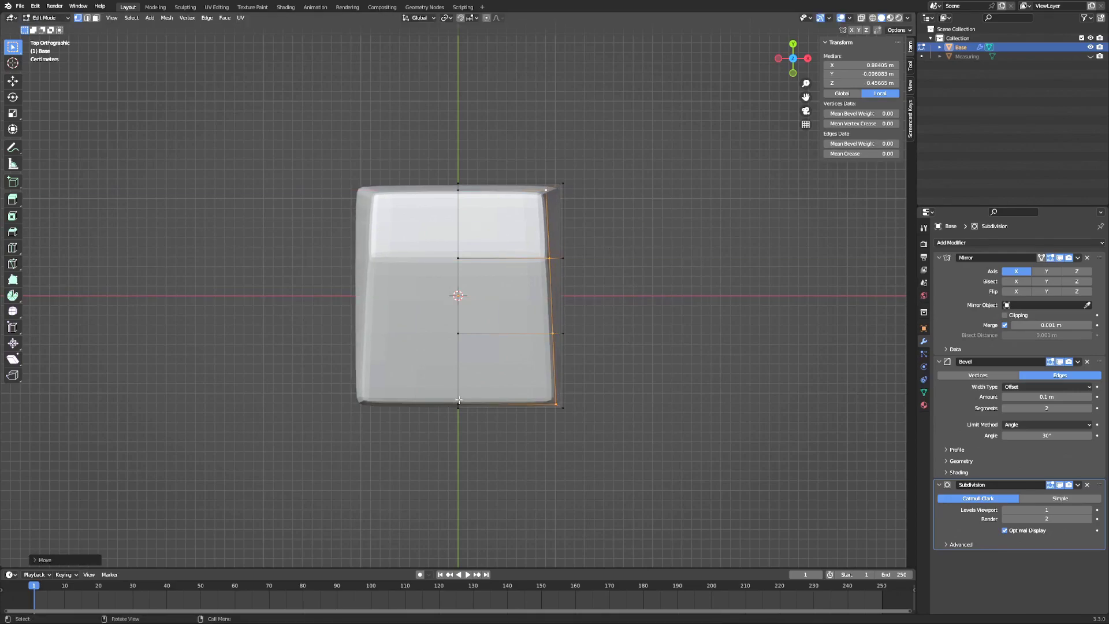
Step: Straighten the front top edge of Base by scaling it along Y, and adjust its position along Y
key("s")
key("y")
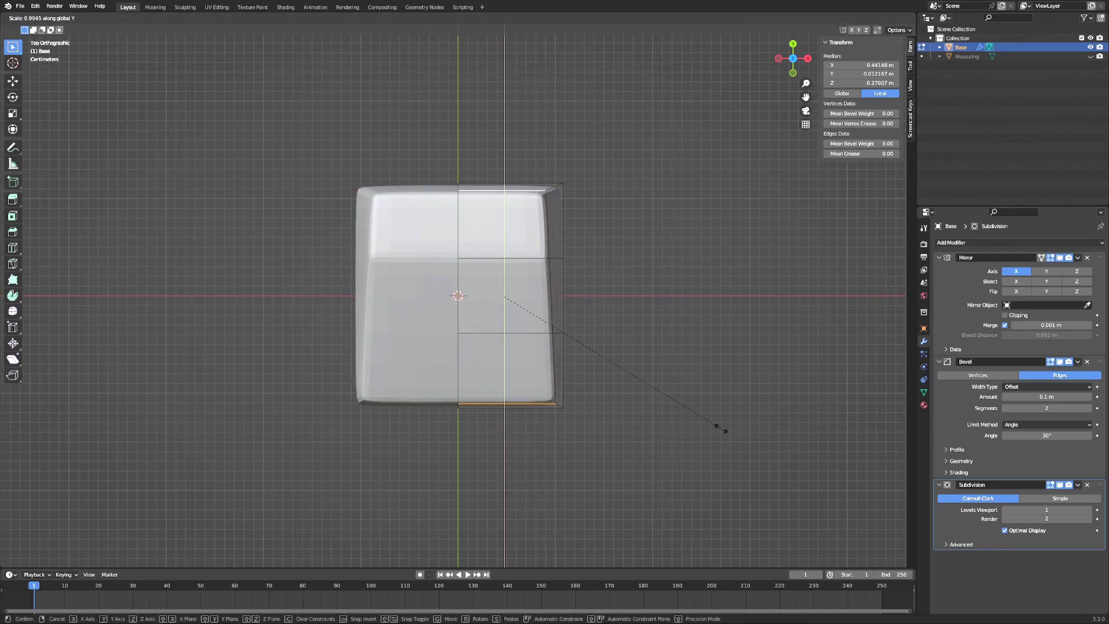
left_click(719, 431)
key("g")
key("y")
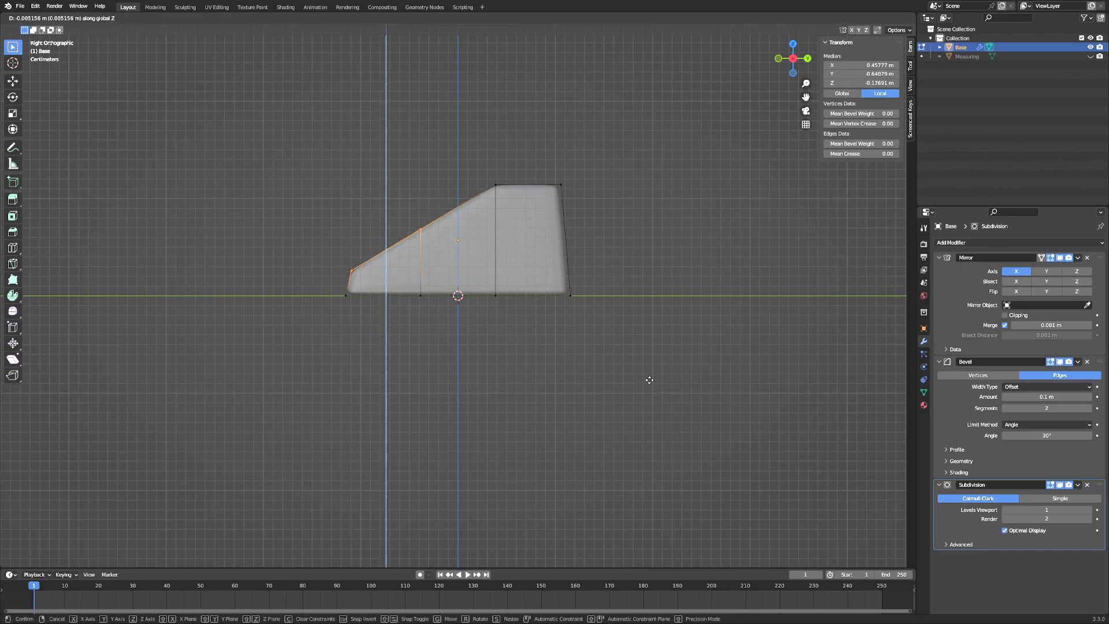
Step: Adjust the height of Base's front top edge along Z in right view
key("g")
key("z")
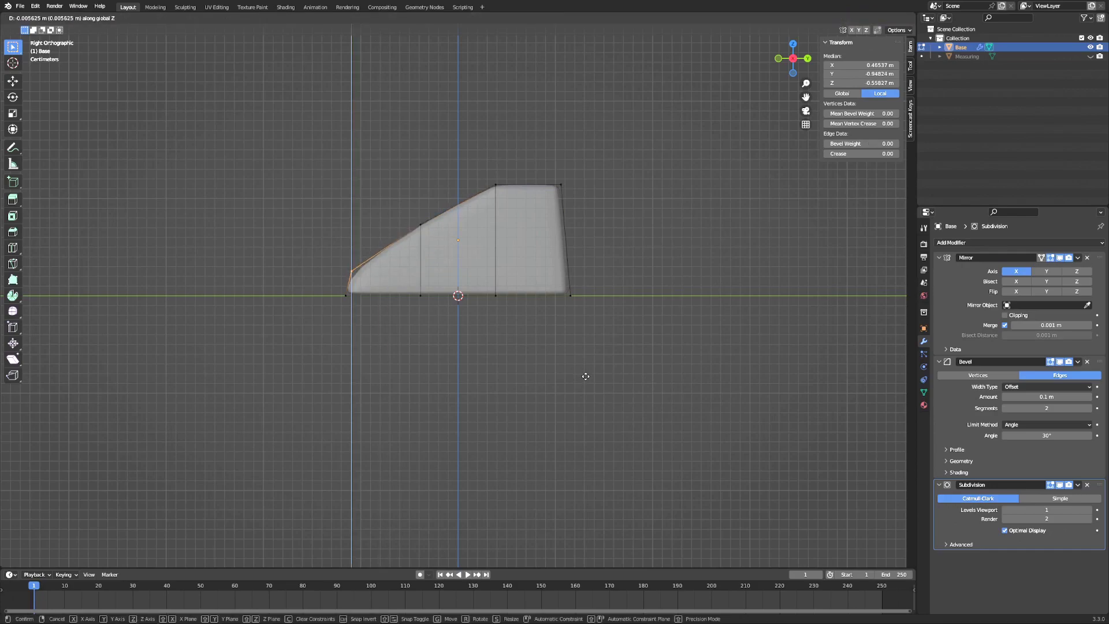
left_click(669, 367)
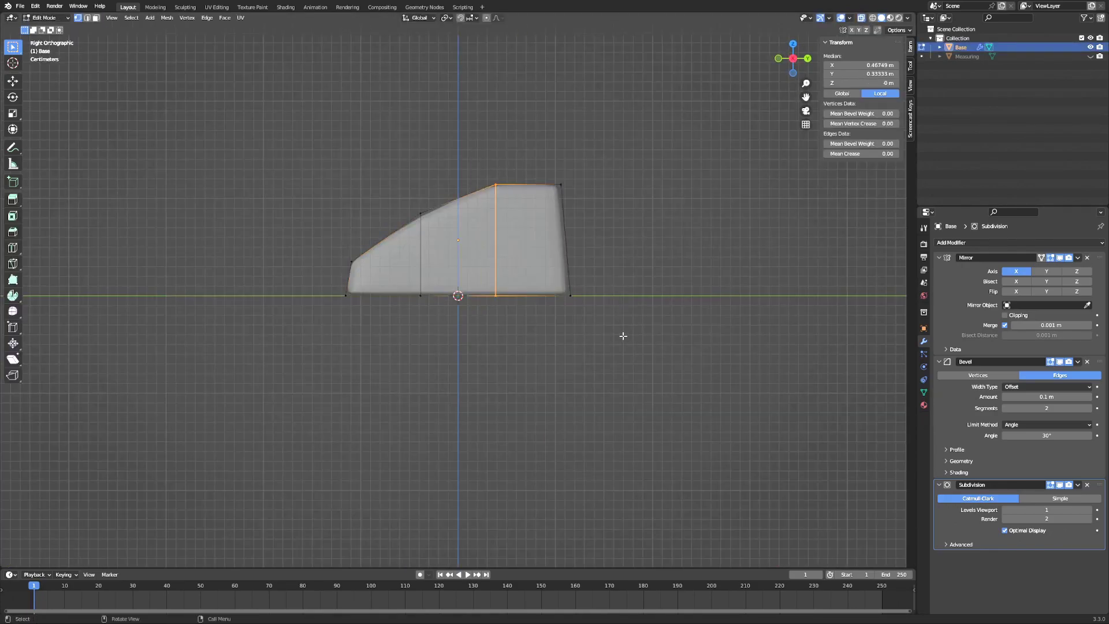
Step: Shift the upright edge loop at the top of Base's slope slightly toward the rear along Y
key("g")
key("y")
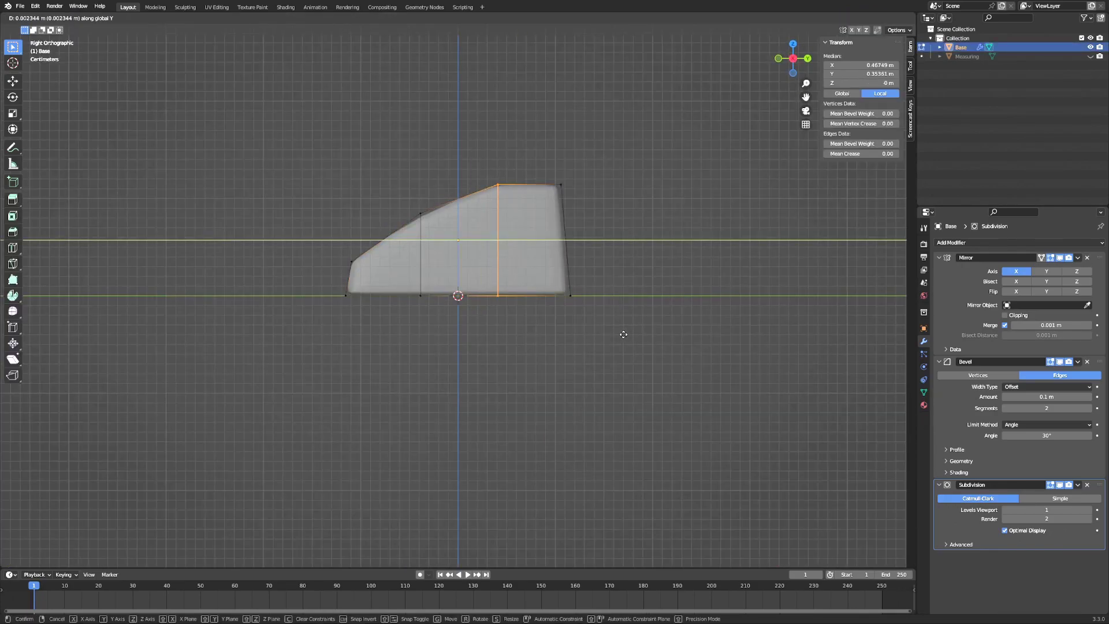
left_click(623, 335)
key("g")
key("y")
left_click(581, 322)
Step: Adjust the height of Base's mid-slope top edge along Z and finish editing the mesh
key("g")
key("z")
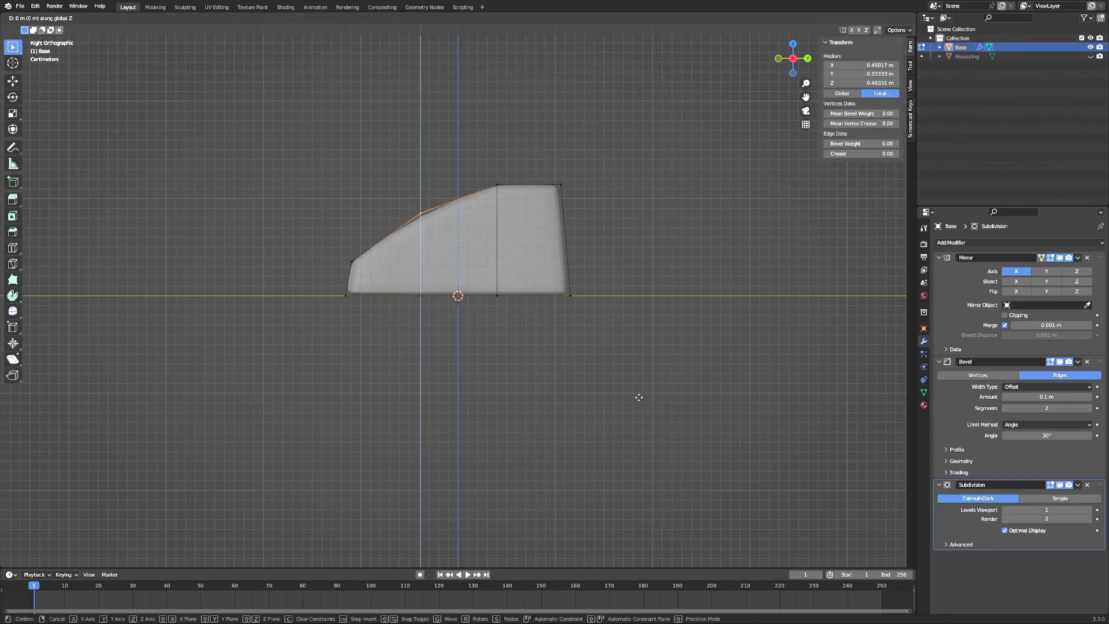
left_click(639, 397)
key("Tab")
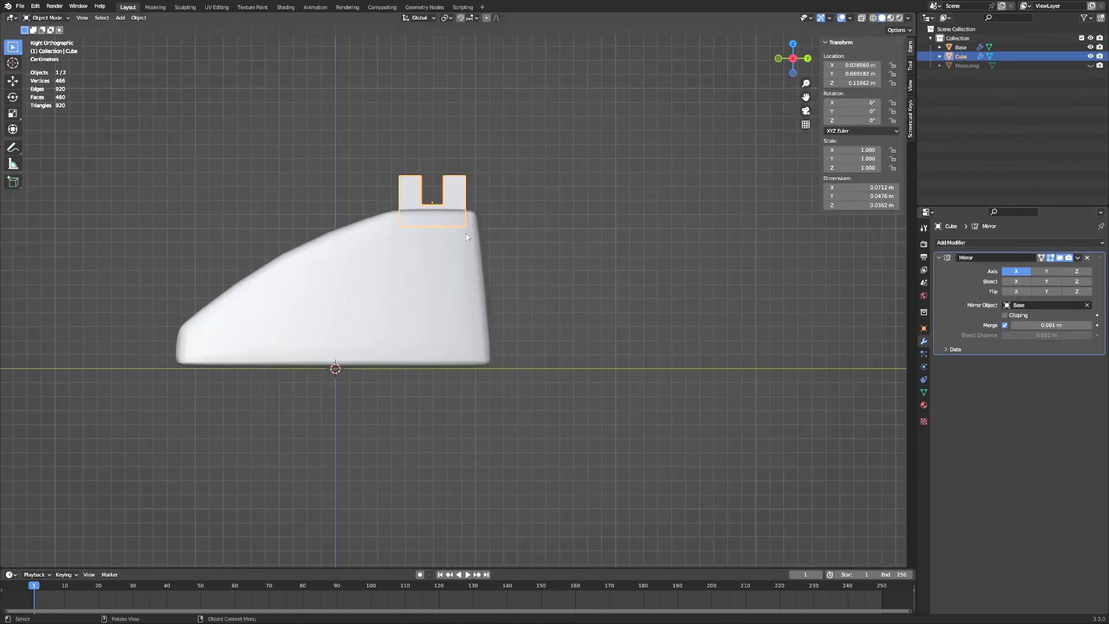
Step: Raise the notched Cube on top of Base by about 0.0029 m along Z
key("g")
key("z")
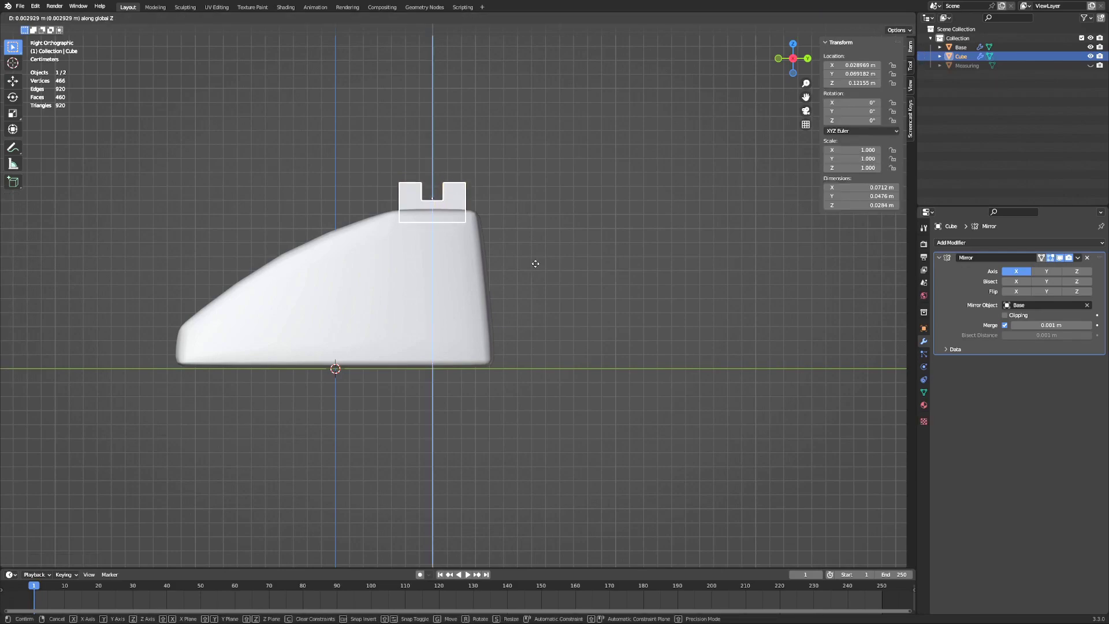
left_click(535, 264)
key("Tab")
key("Tab")
key("Tab")
key("Tab")
Step: Widen the notched Cube along Y and reposition it along Y over Base's flat top
key("s")
key("y")
left_click(511, 233)
key("g")
key("y")
left_click(512, 233)
key("Tab")
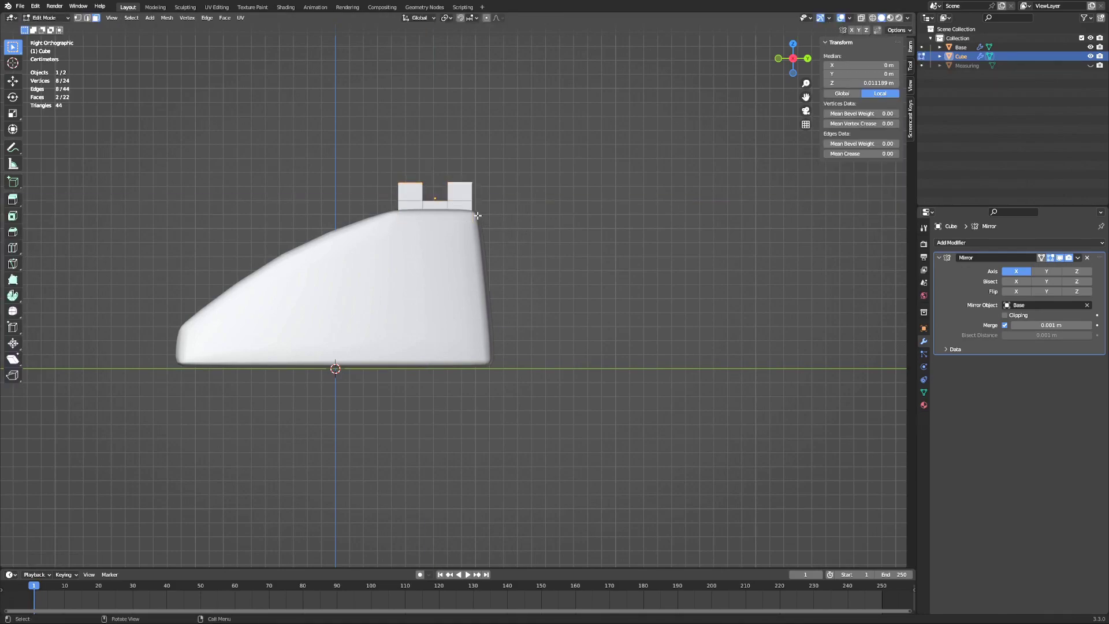
Step: Select the vertices around the notch of Cube with X-ray on and scale them along Y to adjust the notch width
key("alt+z")
left_click_drag(416, 159, 455, 218)
key("s")
key("y")
left_click(554, 268)
key("Tab")
key("Tab")
Step: Move the bottom faces of the notched Cube about 0.021 m down along Z into Base
left_click_drag(386, 217, 500, 242)
key("g")
key("z")
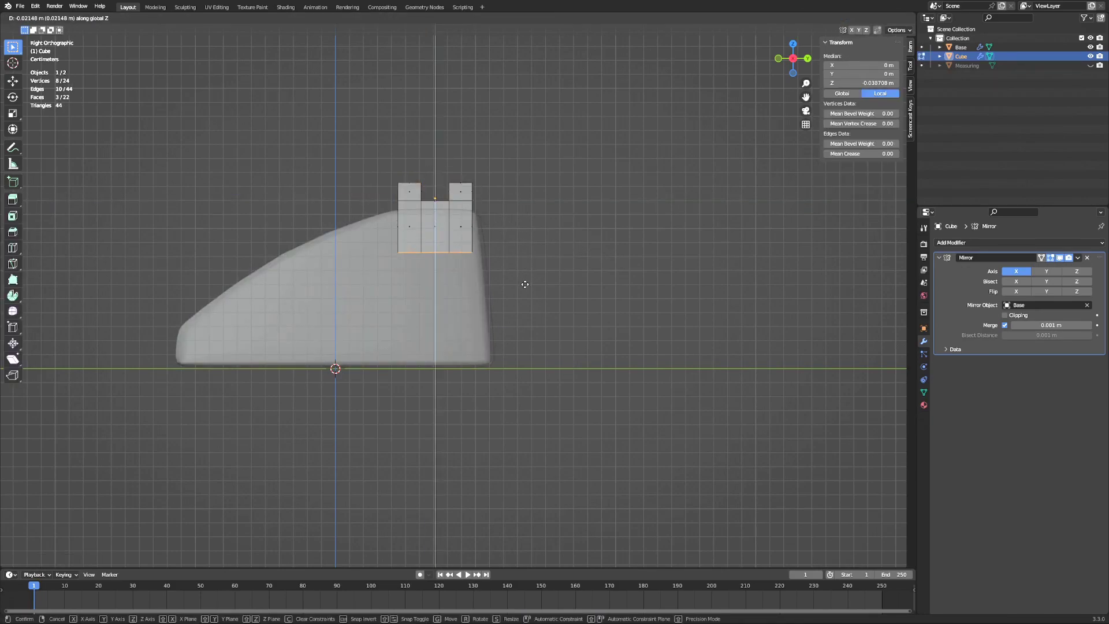
left_click(525, 284)
Step: Scale the middle vertex columns of the notched Cube along Y, and select the edges at its lower front corner
key("1")
left_click_drag(413, 159, 460, 269)
key("s")
key("y")
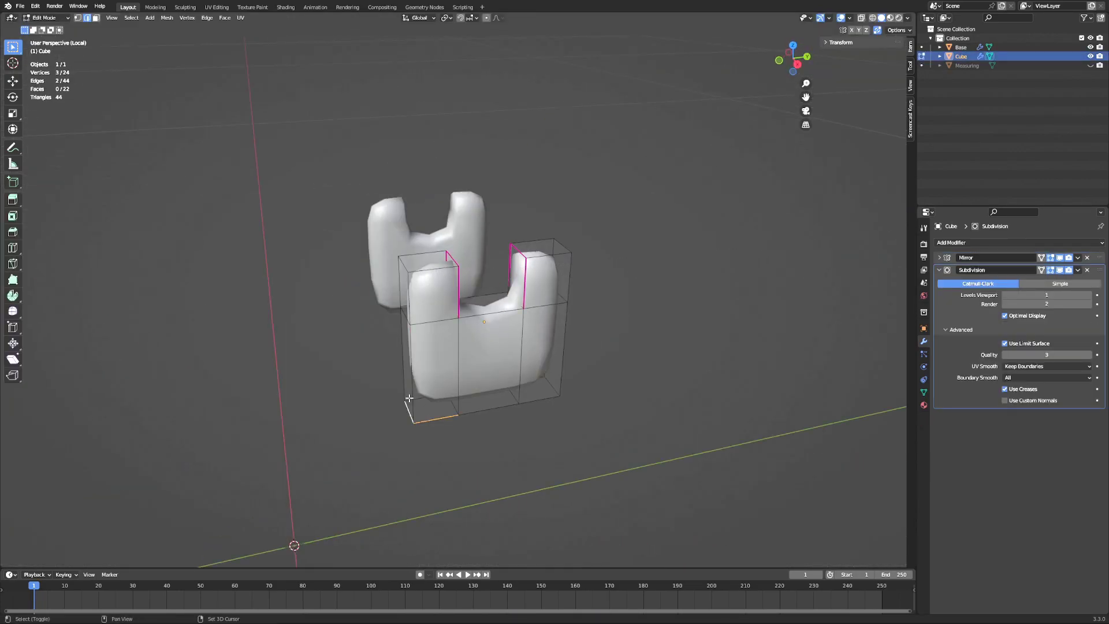
left_click(409, 398)
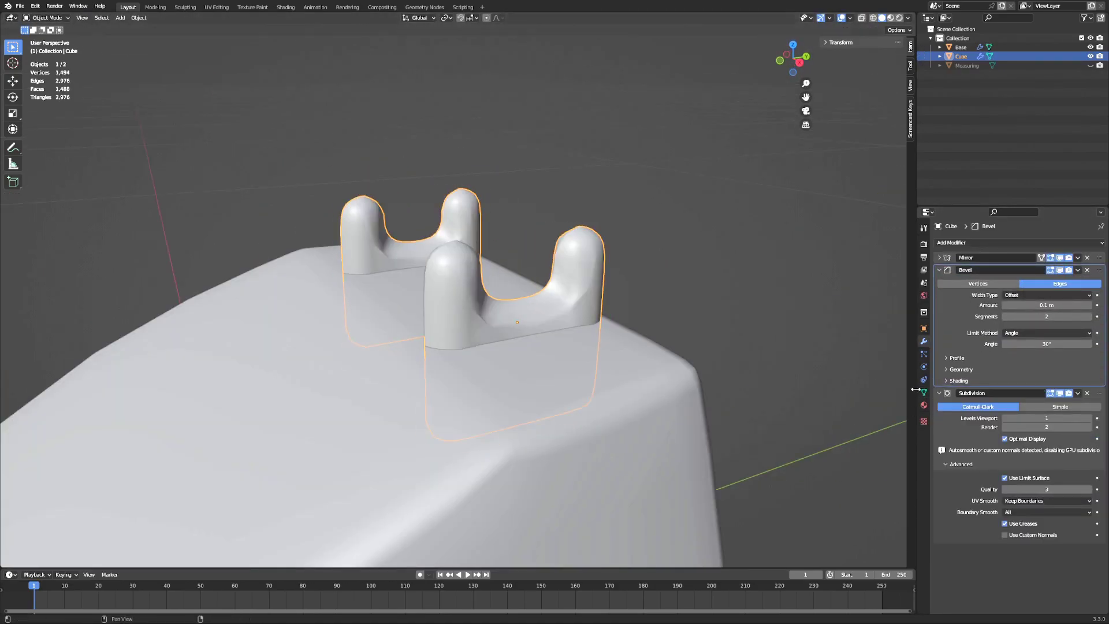
Step: Reorder Cube's Bevel modifier below Subdivision and remove the Bevel modifier
left_click_drag(1100, 270, 1100, 428)
scroll(621, 303, "down", 4)
left_click(1087, 428)
left_click(664, 404)
middle_click_drag(491, 395, 524, 407)
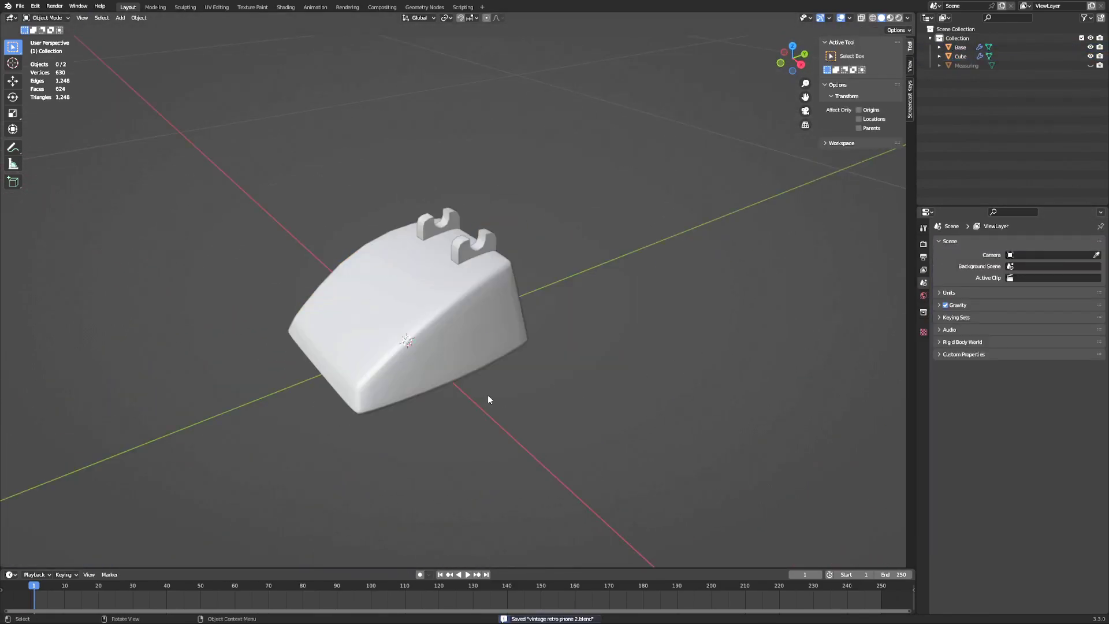
Step: Add a new cube mesh and scale it down to a small block
key("shift+a")
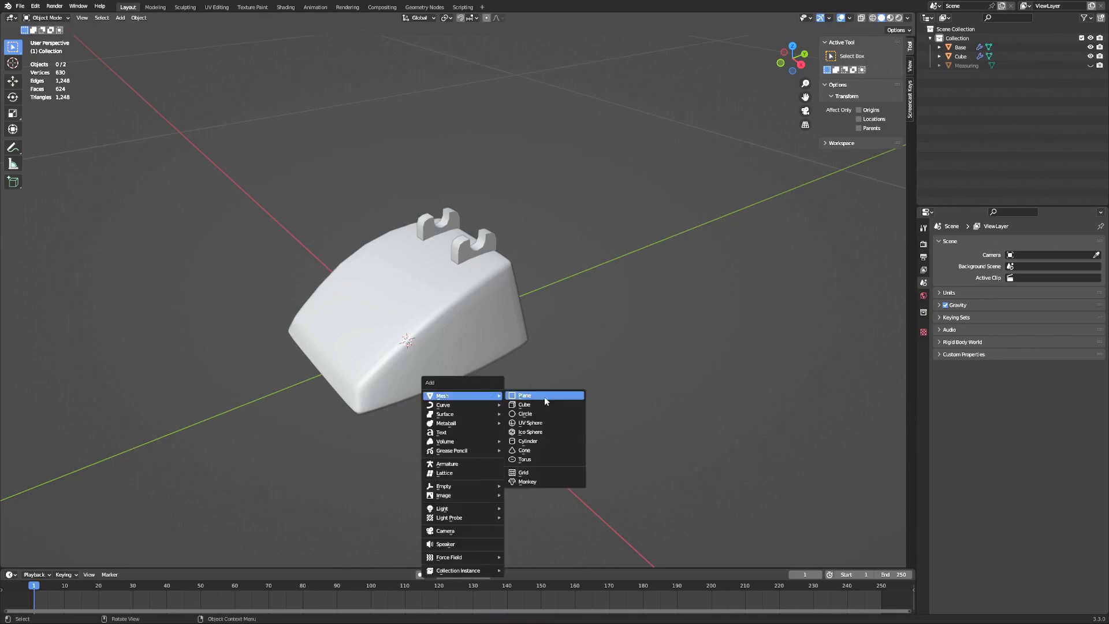
left_click(545, 406)
key("s")
left_click(440, 350)
Step: Resize the new cube in right view and position it over the upper rear part of Base
key("KP_3")
key("s")
left_click(547, 396)
key("g")
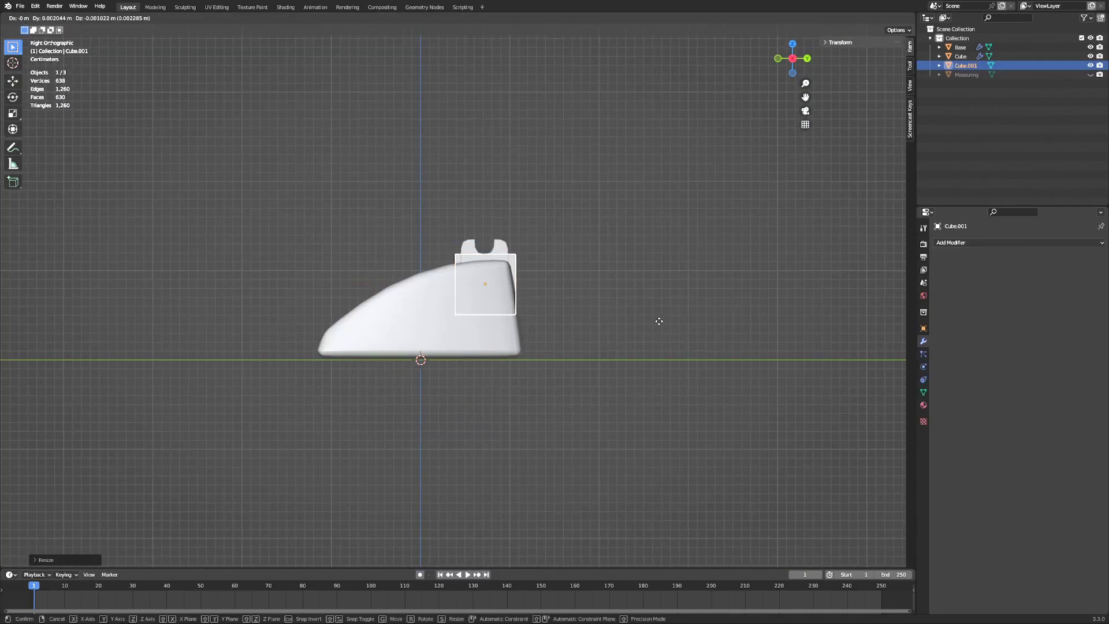
left_click(575, 314)
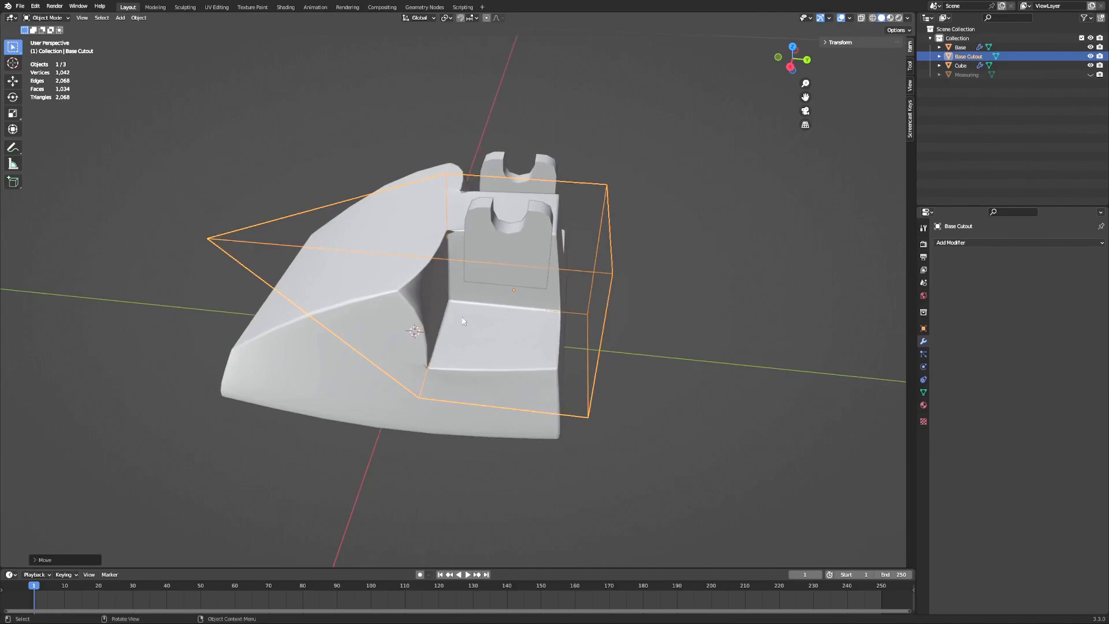
Step: Move a front corner vertex of Base Cutout along Y, and shift the whole cutout along Y toward the rear
key("Tab")
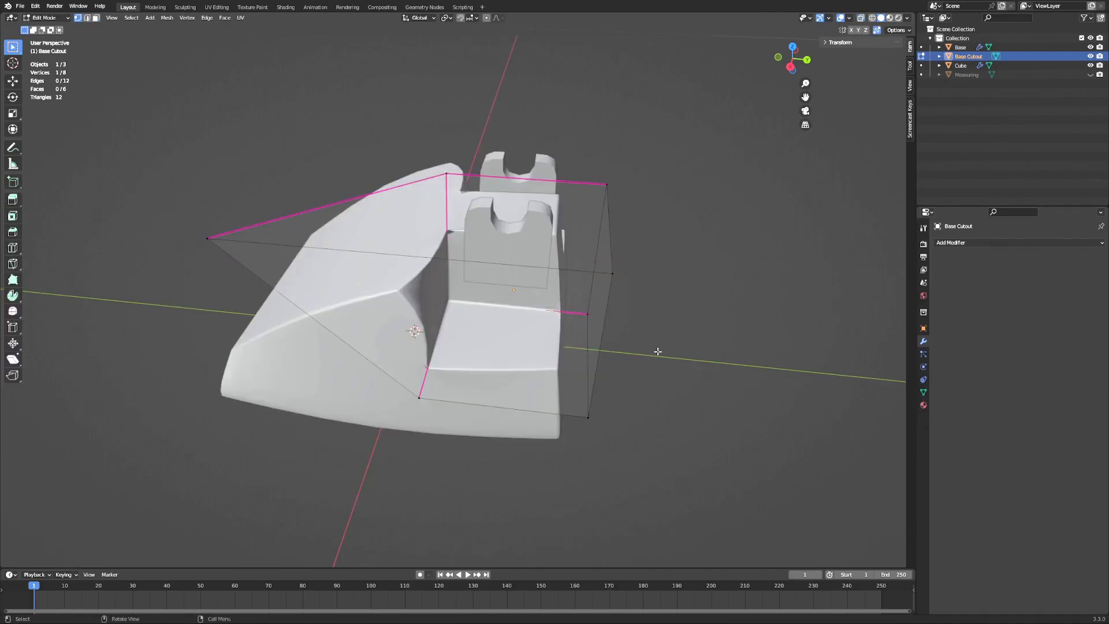
key("g")
key("y")
left_click(737, 363)
key("g")
key("y")
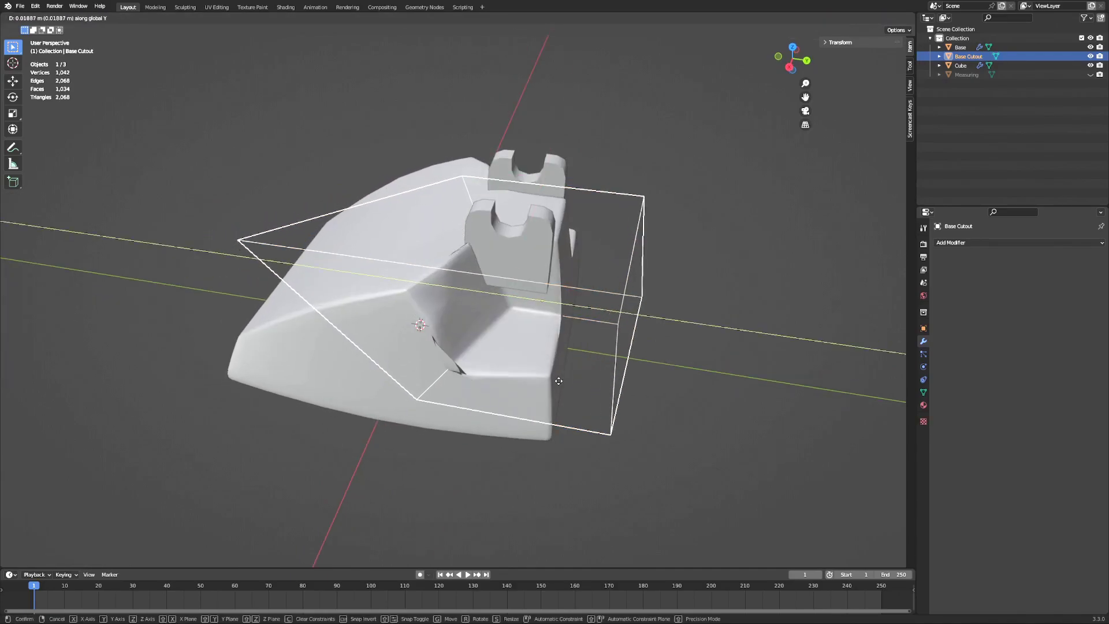
left_click(532, 248)
Step: Adjust the outermost front vertex of Base Cutout along Y in top view
key("Tab")
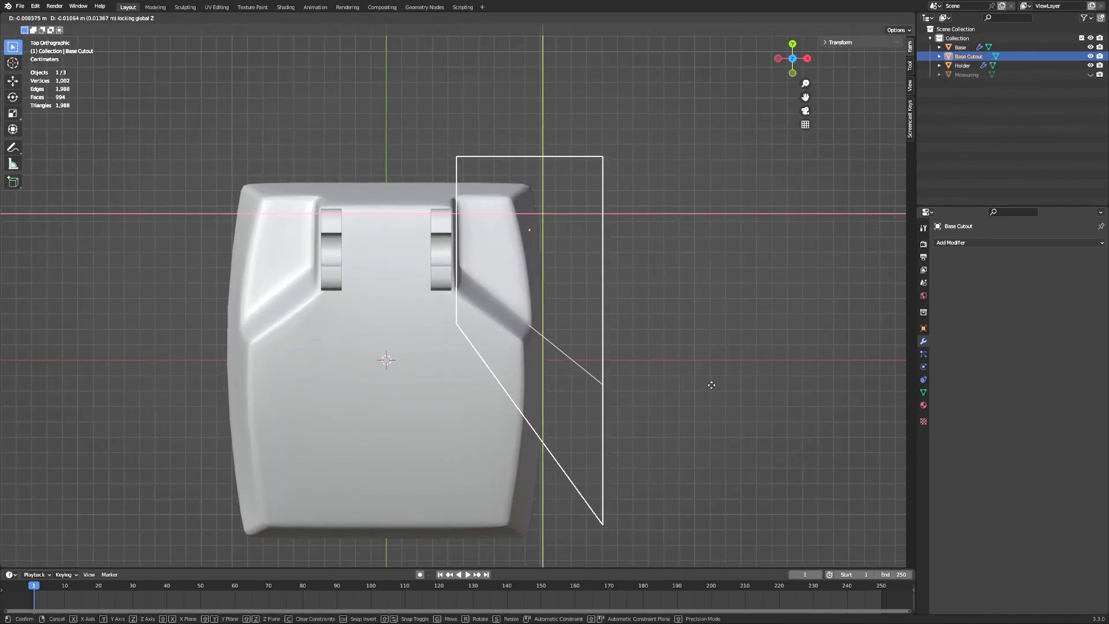
key("g")
key("y")
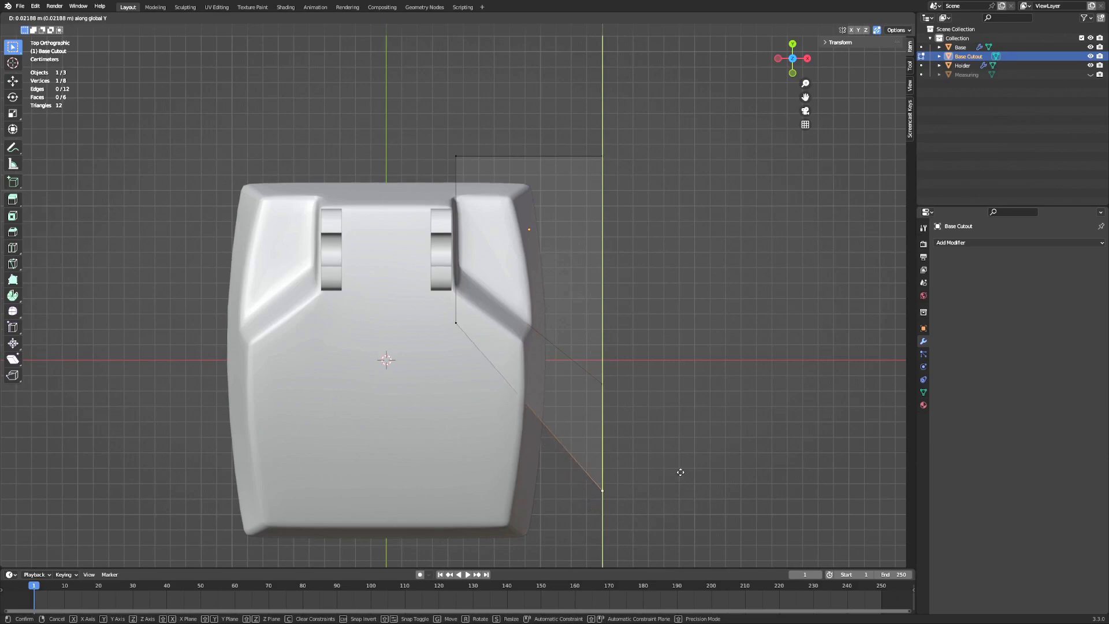
left_click(682, 505)
Step: Select the other two front vertices of Base Cutout as well and move all three along Y toward the rear
left_click(603, 383, "shift")
key("g")
key("y")
right_click(713, 409)
left_click(455, 322, "shift")
key("g")
key("y")
left_click(777, 454)
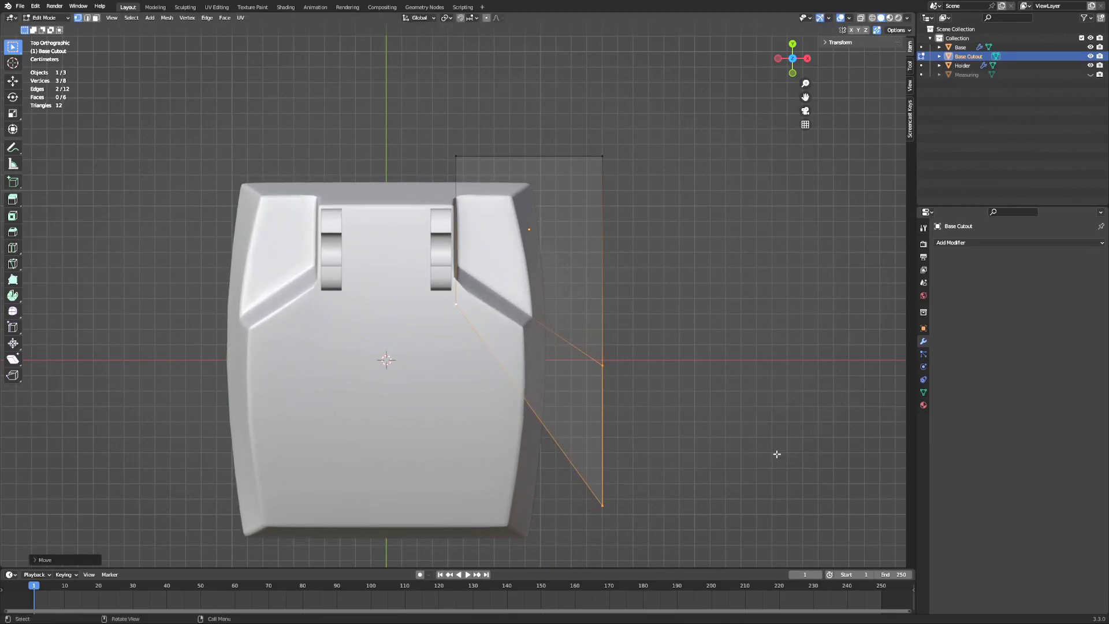
Step: Move only the outermost front vertex of Base Cutout along Y toward the rear to flatten the slanted cut
left_click(456, 304, "shift")
key("g")
key("y")
right_click(706, 426)
left_click(603, 505)
key("g")
key("y")
left_click(679, 443)
Step: Move the two outer front vertices of Base Cutout together about 0.021 m toward the rear along Y
left_click(603, 366, "shift")
key("g")
key("y")
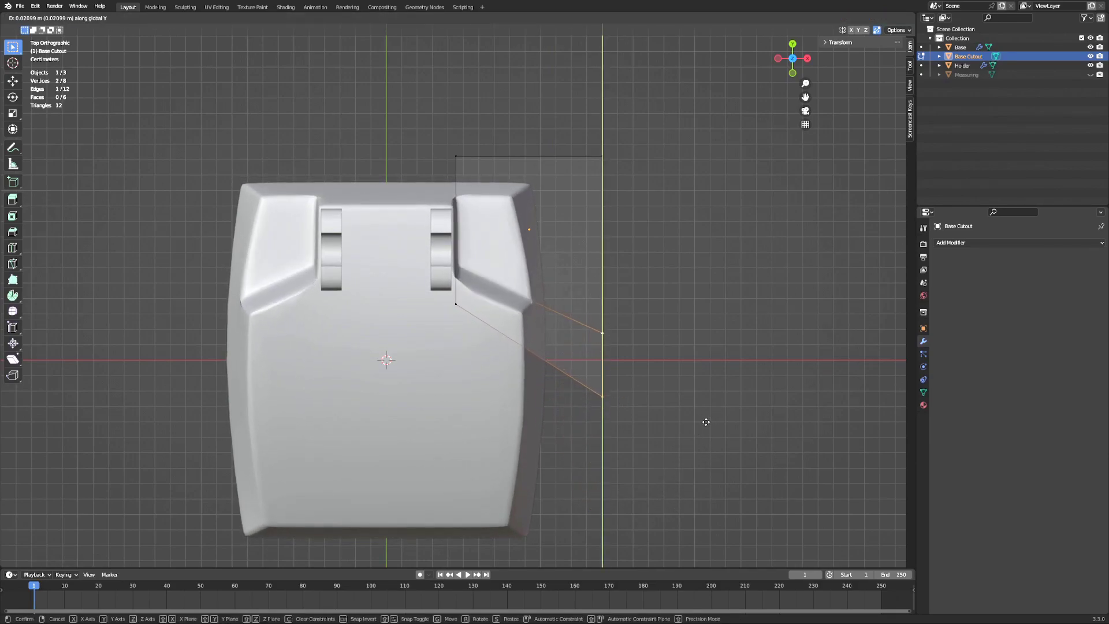
left_click(707, 422)
key("Tab")
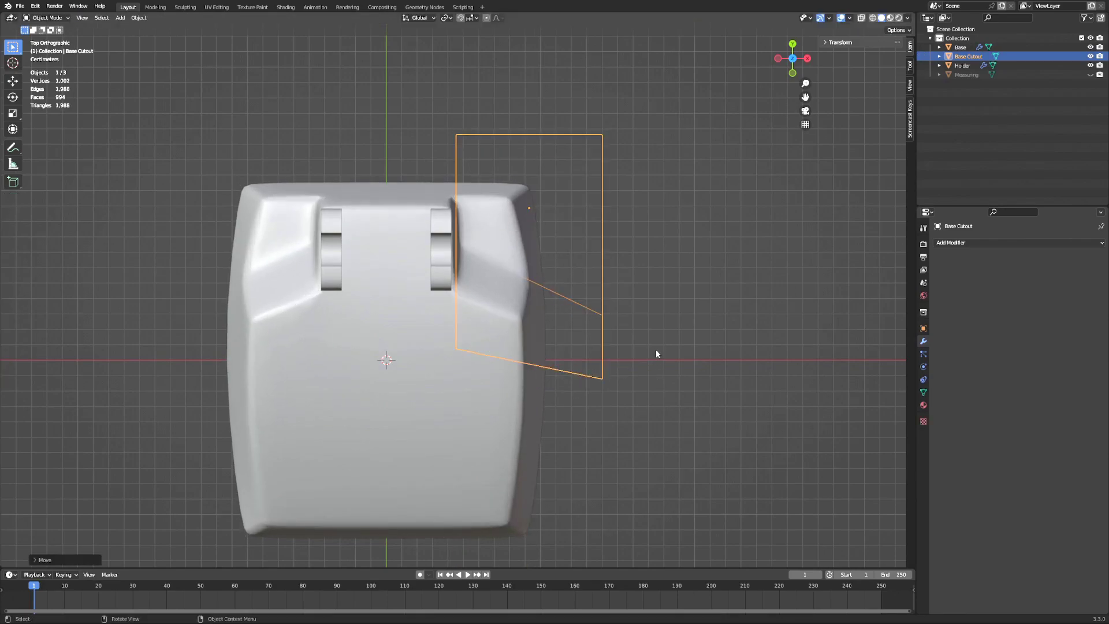
middle_click_drag(657, 354, 626, 428)
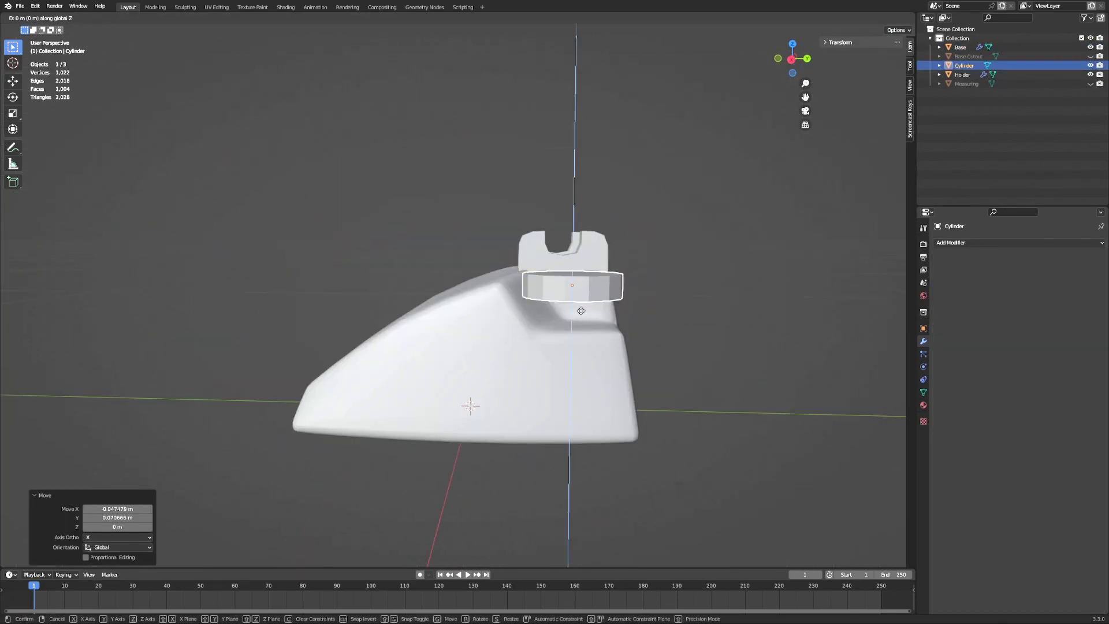
Step: Scale the cylinder to about 0.922 in right view and lower it into the side cutout of Base
key("Escape")
key("KP_3")
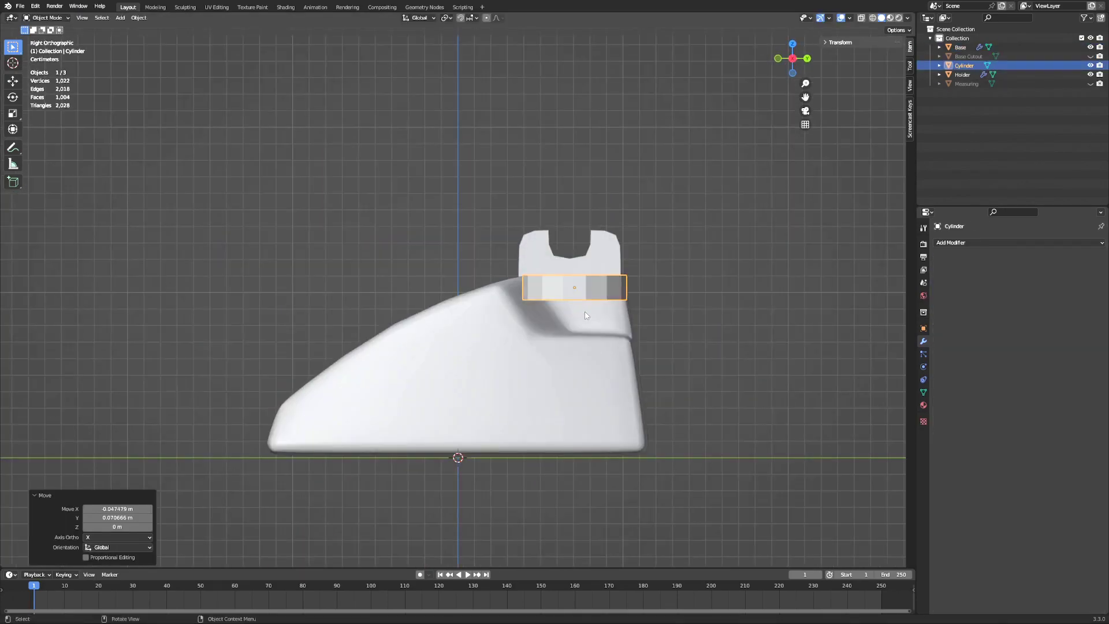
left_click(723, 325)
key("g")
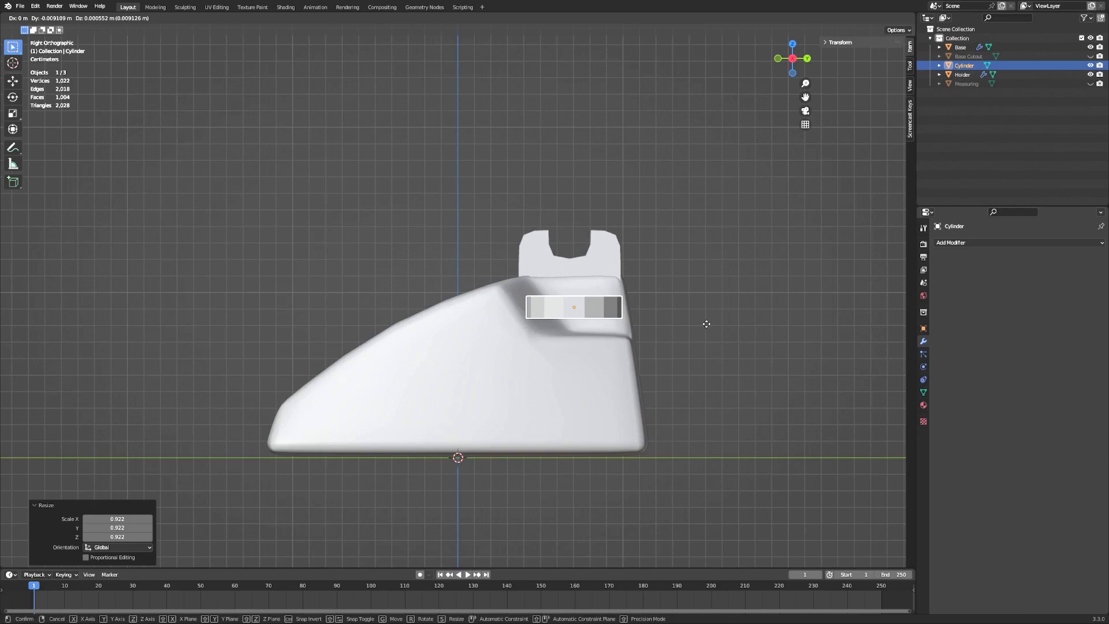
left_click(706, 324)
Step: Extrude the cylinder's top face about 0.033 m upward and scale it down to taper the handset end
middle_click_drag(625, 351, 614, 379)
key("Tab")
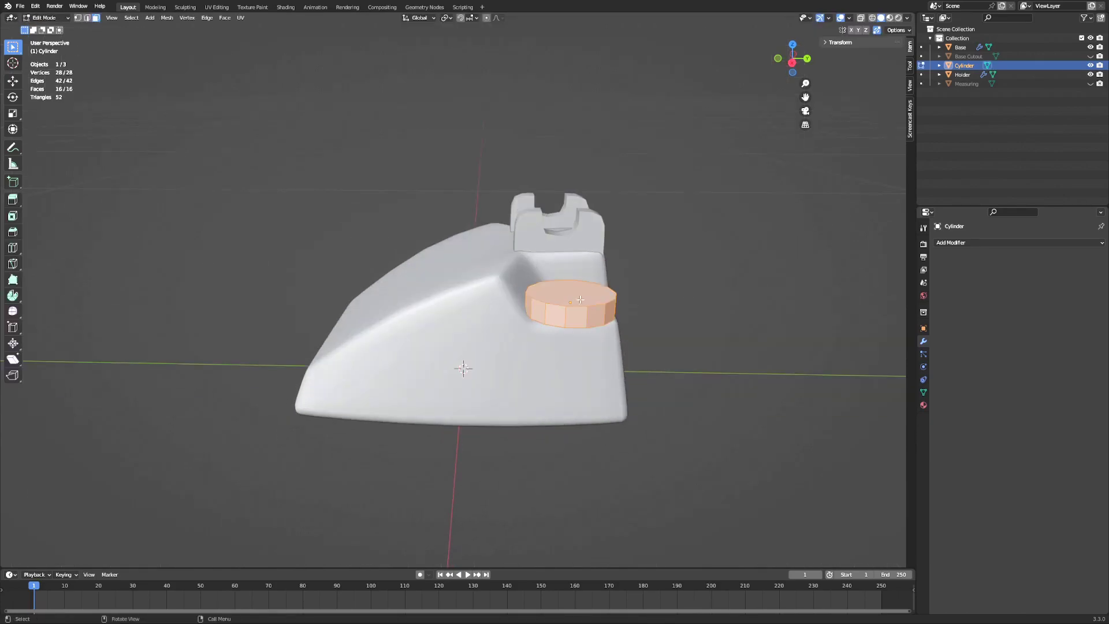
left_click(578, 296)
middle_click_drag(584, 306, 575, 293)
key("KP_3")
key("e")
left_click(607, 292)
key("s")
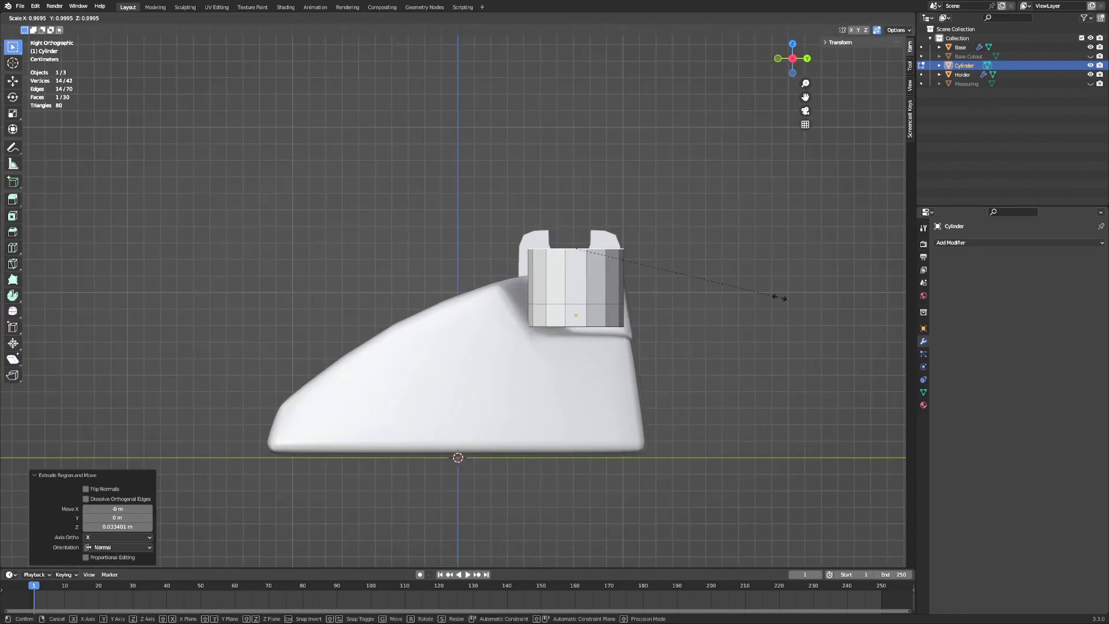
left_click(736, 293)
Step: Extrude the top of the tapered cylinder again, and extrude its two inward-facing upper side faces into a handle arm
middle_click_drag(399, 306, 555, 382)
scroll(498, 361, "up", 4)
key("e")
left_click(466, 364)
left_click(345, 376)
left_click(383, 380, "shift")
scroll(384, 398, "down", 3)
middle_click_drag(386, 447, 439, 347)
scroll(393, 413, "down", 4)
key("e")
Step: Set the cylinder's origin to its geometry
right_click(544, 281)
mouse_move(545, 282)
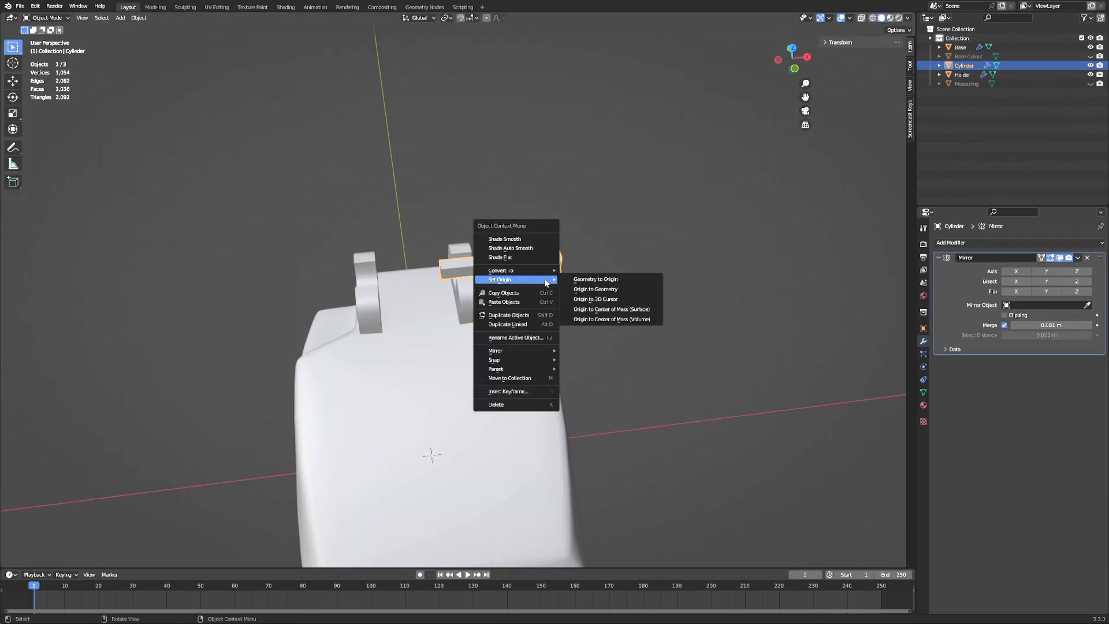
left_click(595, 289)
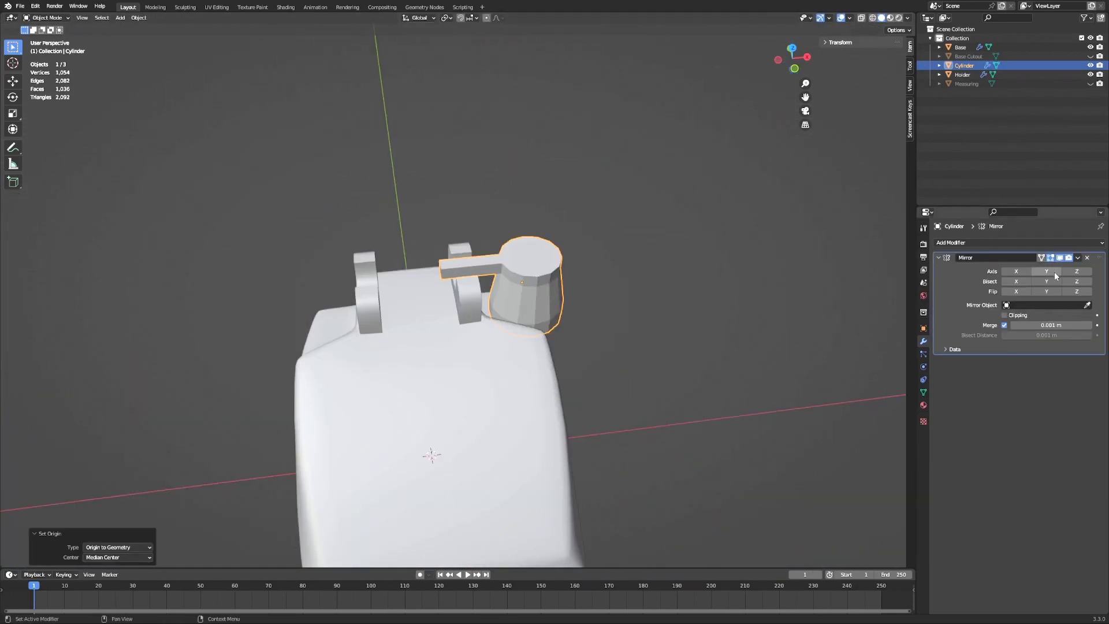
Step: Configure the cylinder's Mirror modifier with Base as mirror object, the X axis and clipping enabled
left_click(1087, 305)
left_click(520, 399)
left_click(1005, 315)
left_click(1017, 271)
left_click(1047, 273)
middle_click_drag(729, 277, 696, 279)
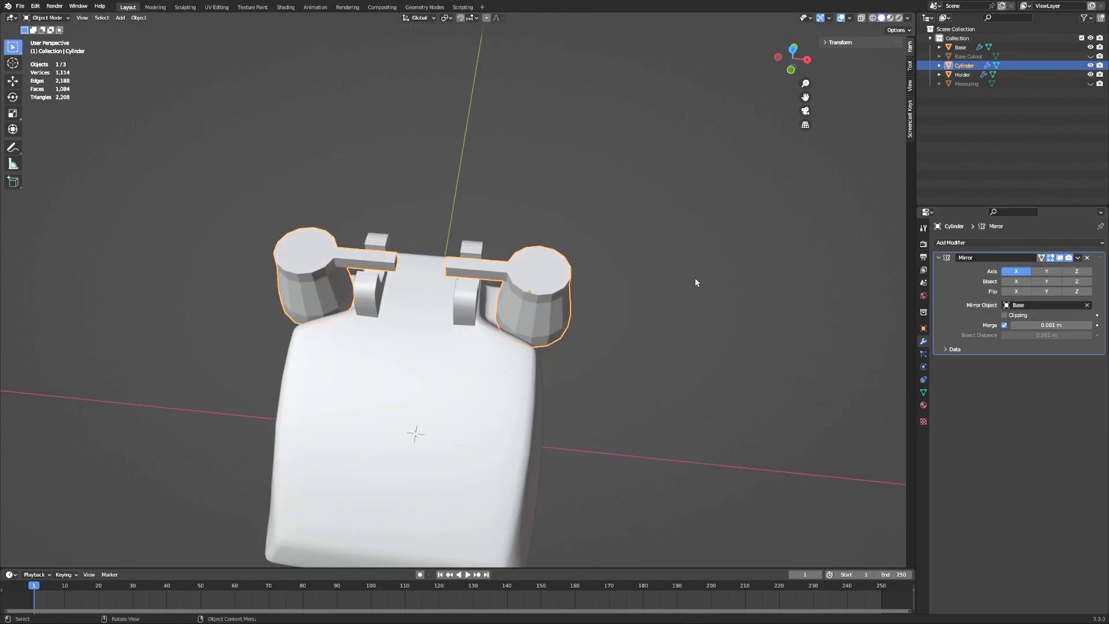
Step: Delete the inner end face of the handle arm and move its open end along X to join the mirrored half
key("Tab")
left_click_drag(428, 256, 445, 287)
key("x")
left_click(461, 304)
key("g")
key("x")
left_click(451, 312)
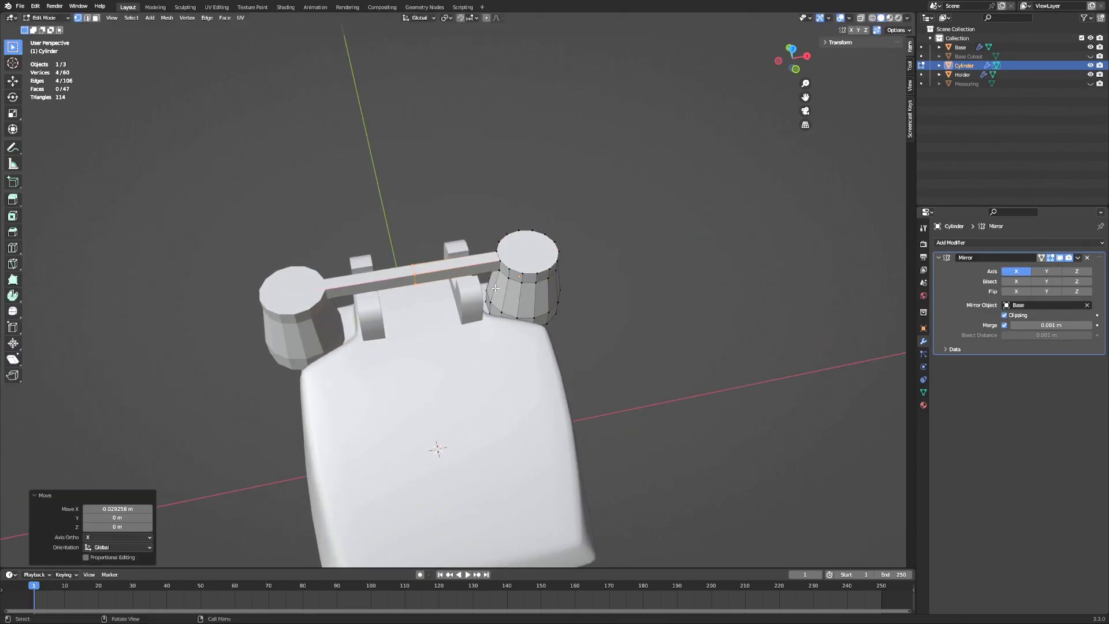
key("g")
key("shift+z")
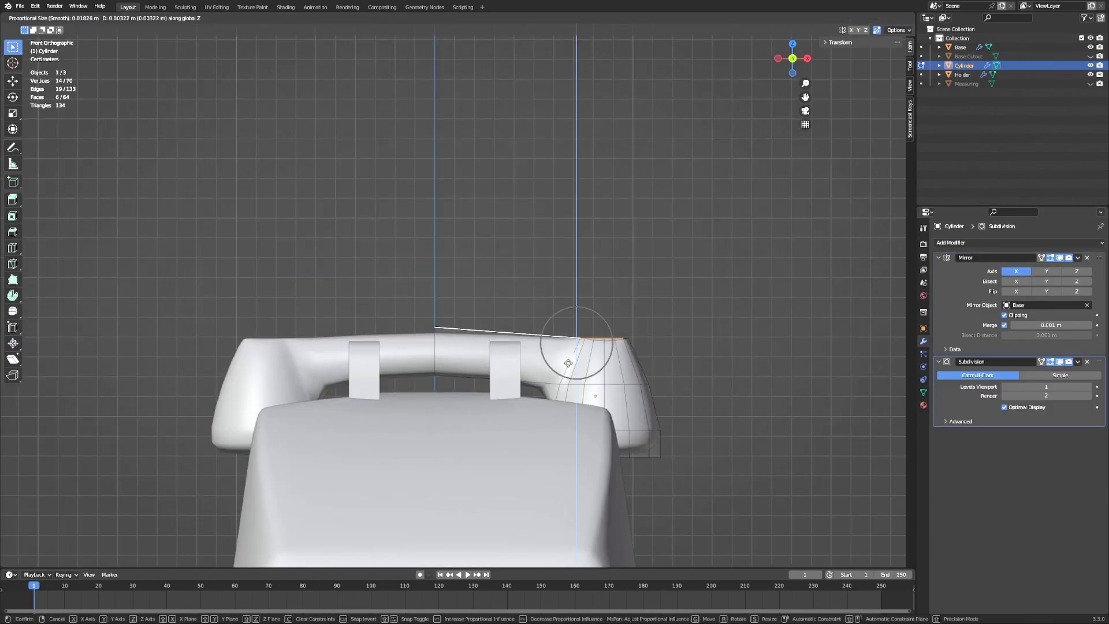
scroll(579, 357, "down", 10)
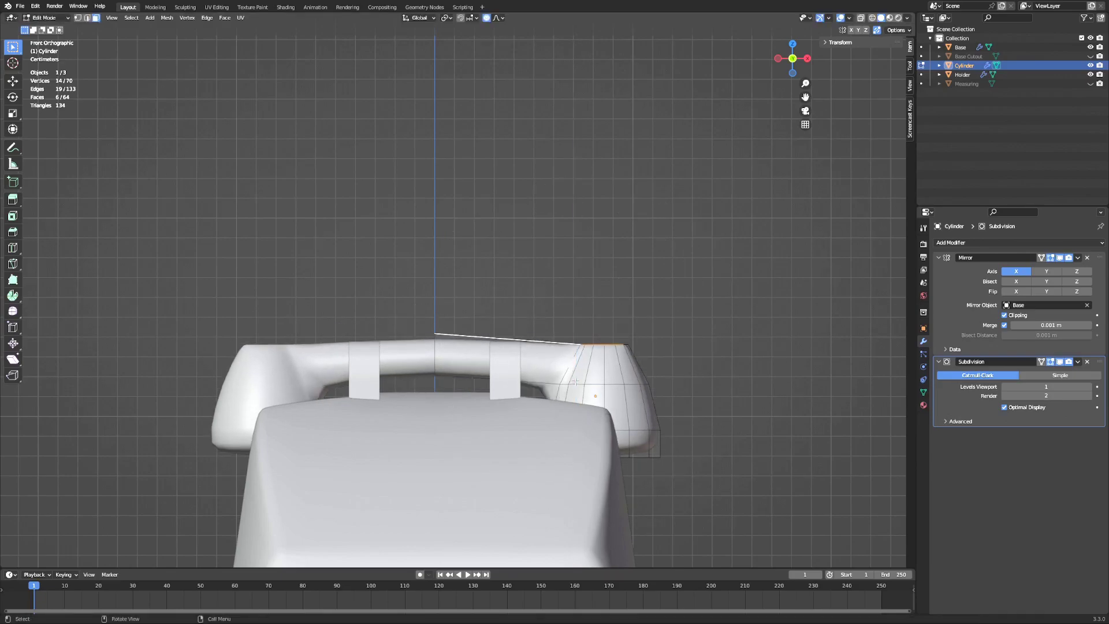
scroll(578, 358, "up", 10)
scroll(578, 358, "up", 6)
right_click(578, 357)
Step: Shift the handset end's top faces up and inward with proportional editing, and move the handle's centre vertices along Z
key("g")
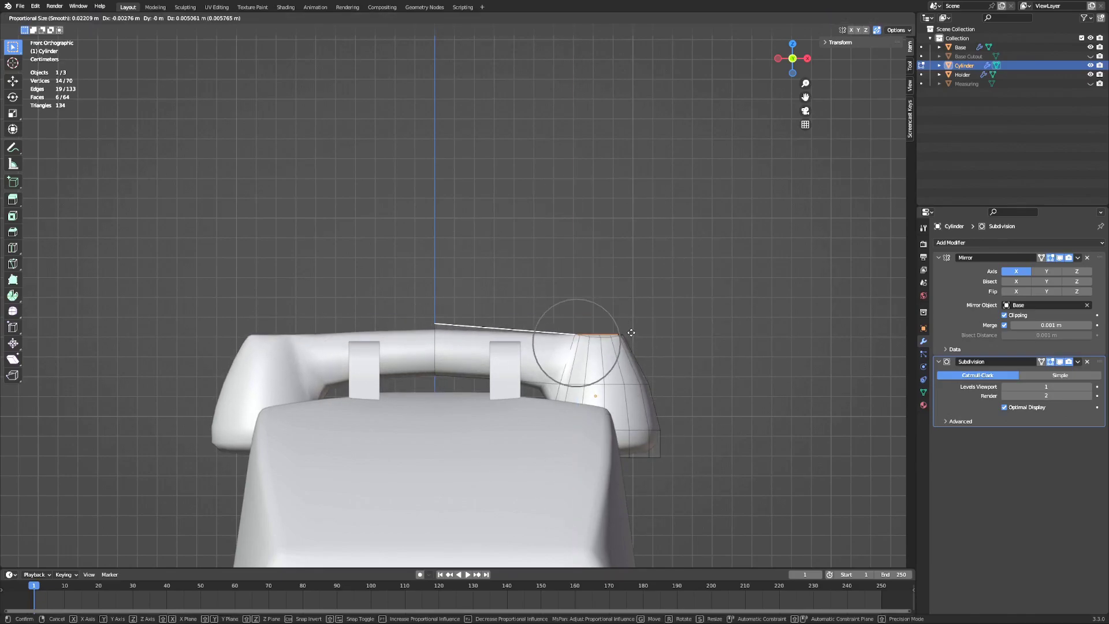
left_click(631, 333)
key("1")
key("alt+z")
left_click_drag(401, 295, 467, 404)
key("alt+z")
key("g")
key("z")
Step: Inset the bottom face of the handset end by about 0.0055 m and extrude it inward about 0.0069 m
middle_click_drag(717, 373, 451, 312)
key("3")
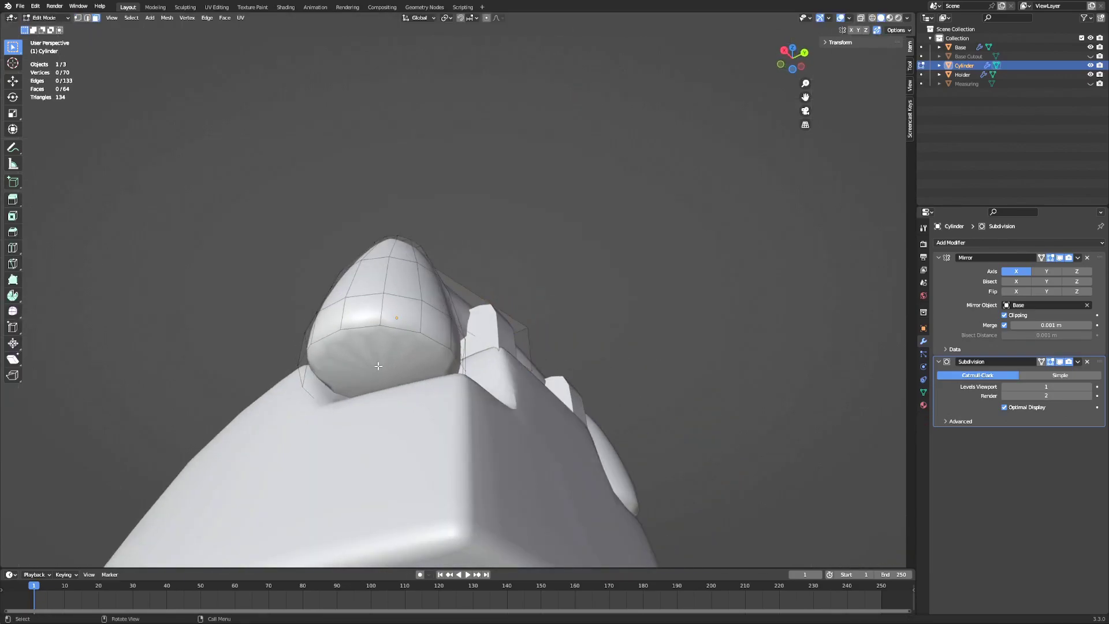
left_click(378, 366)
middle_click_drag(379, 366, 424, 426)
key("i")
left_click(636, 476)
key("e")
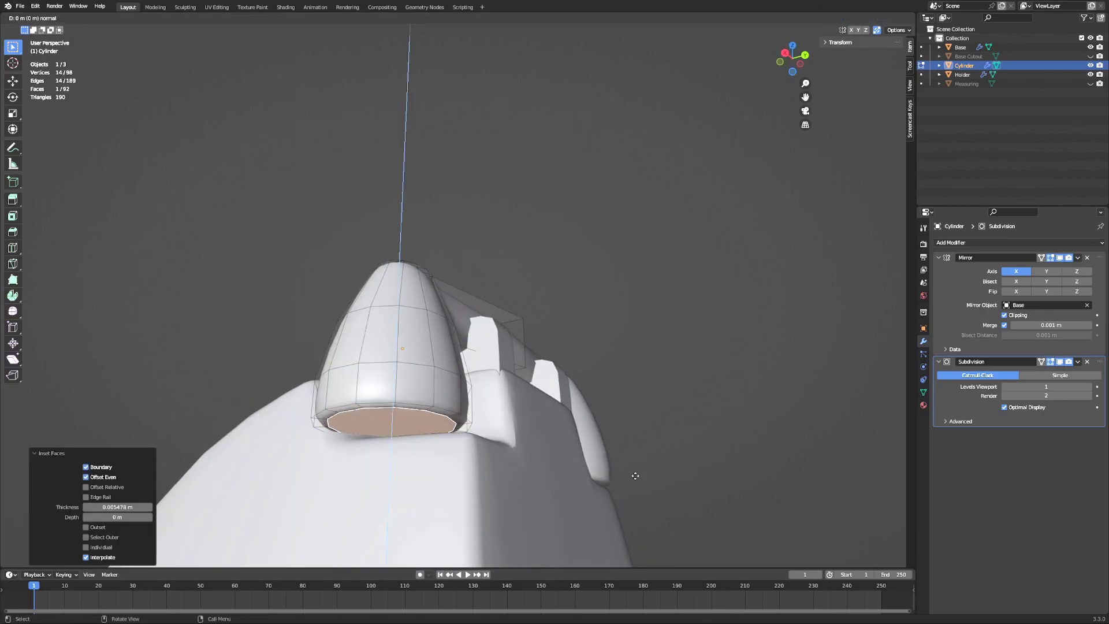
left_click(633, 459)
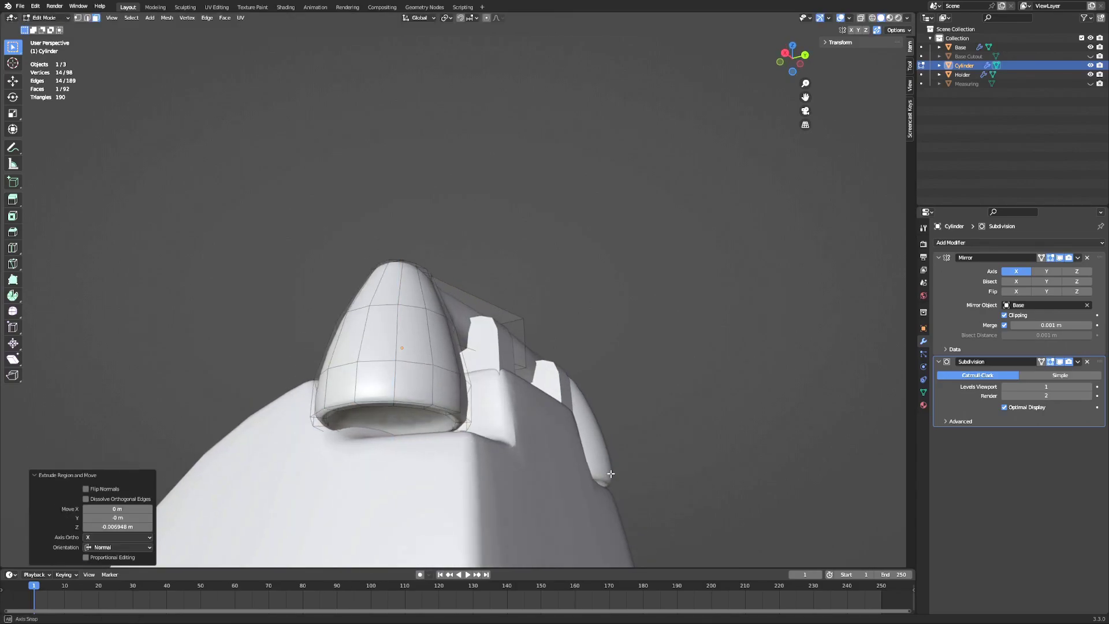
Step: Scale the handset end's middle edge loop and shift its lower section about -0.0027 m along X
middle_click_drag(611, 474, 601, 466)
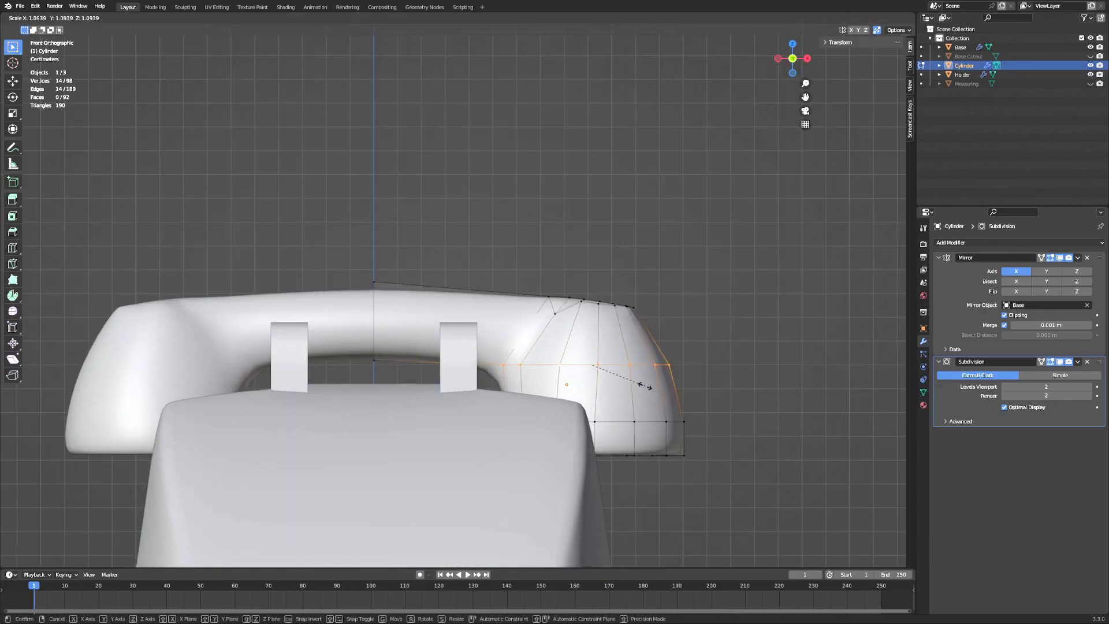
left_click(646, 385)
key("alt+z")
left_click_drag(490, 404, 693, 432)
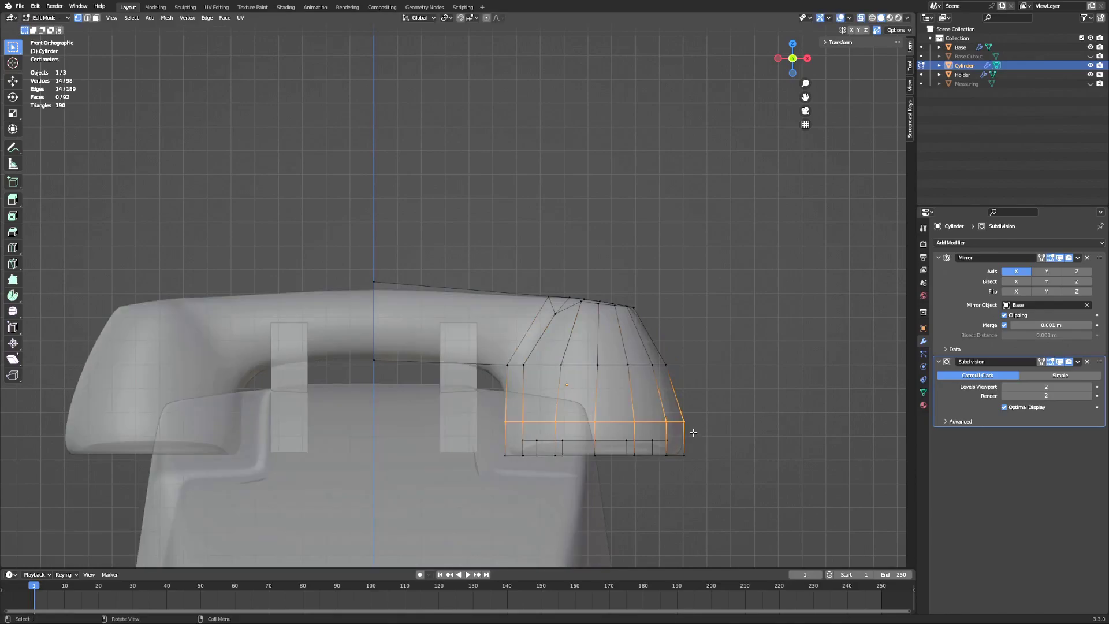
left_click_drag(751, 475, 479, 409)
key("g")
key("x")
left_click(543, 391)
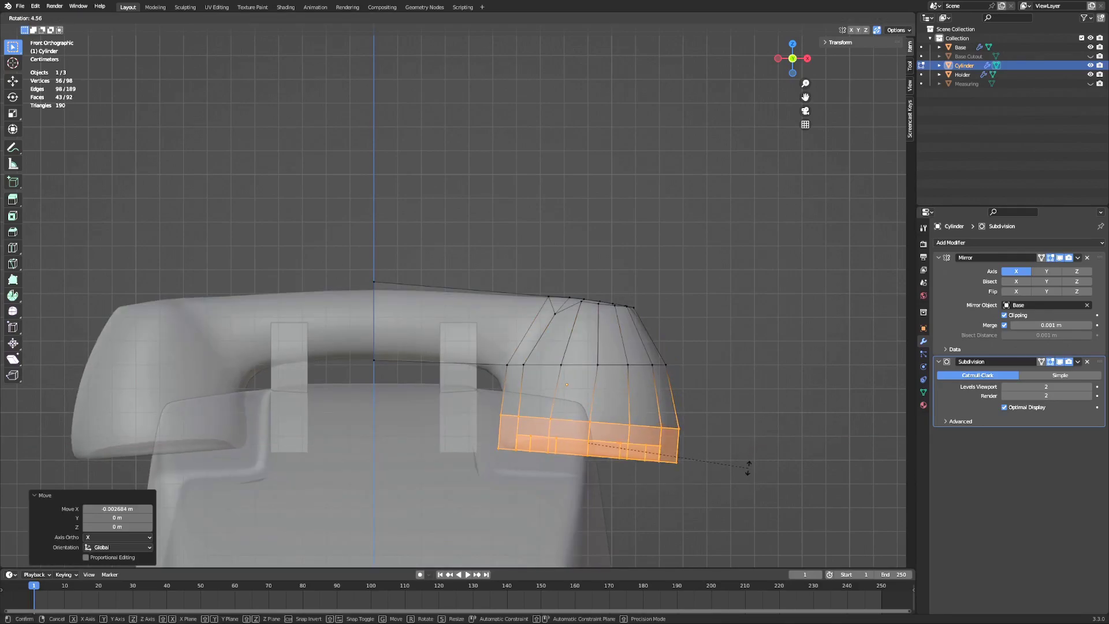
Step: Rotate the lower section of the handset end to tilt its opening slightly inward
left_click(747, 471)
key("g")
key("z")
right_click(747, 474)
Step: Select the underside vertices of the handle between centre and handset end and move them along Z
left_click_drag(356, 341, 514, 381)
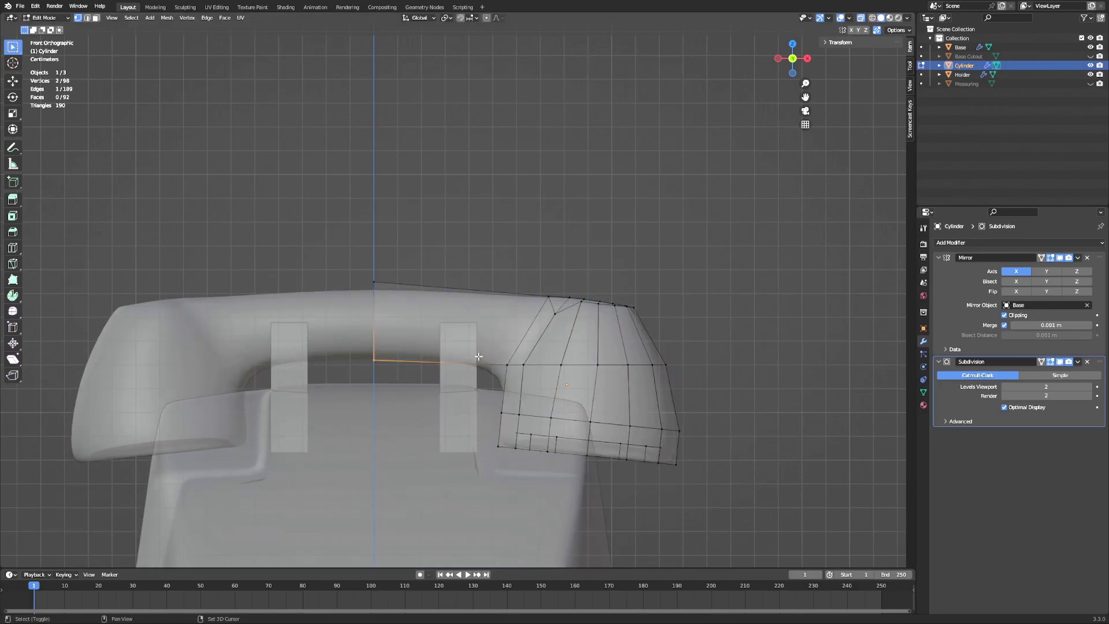
key("g")
key("z")
left_click(725, 441)
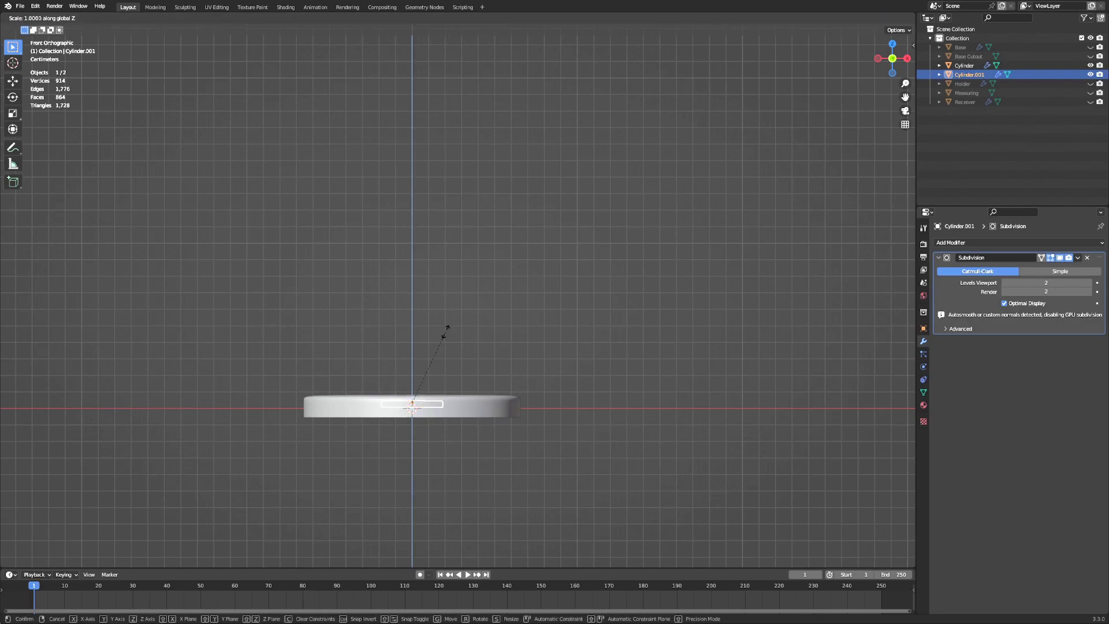
Step: Stretch the small cylinder along Z and raise it about 0.0028 m through the dial disc, with its scale applied
left_click(685, 154)
key("g")
key("z")
left_click(527, 319)
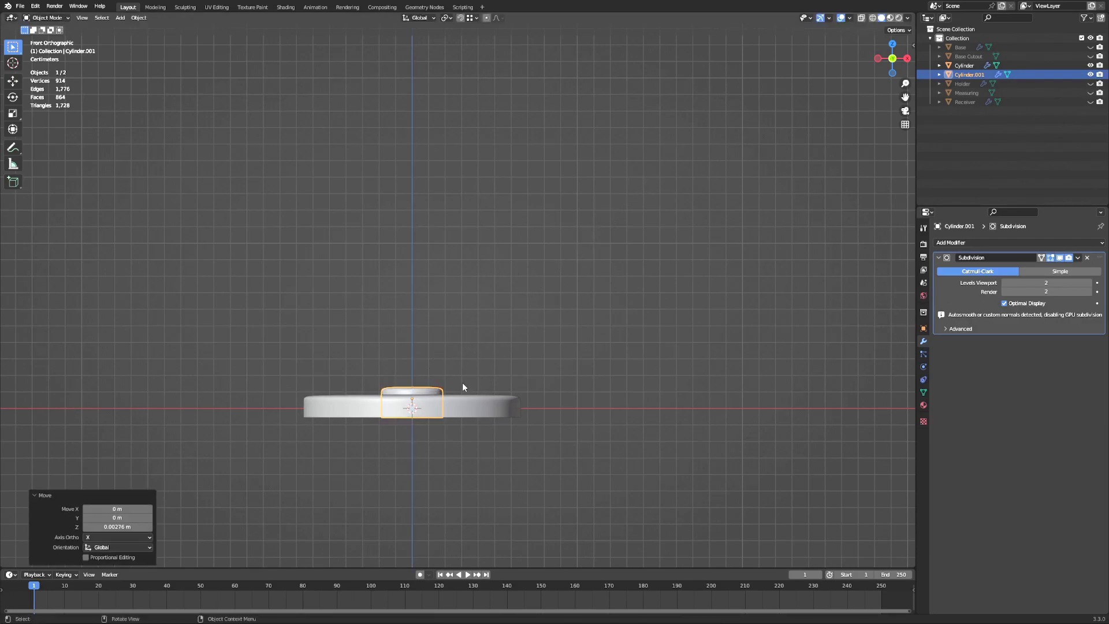
key("ctrl+a")
left_click(463, 383)
Step: Move the small cylinder along Y close to the dial's edge and shrink it to finger-hole size
middle_click_drag(440, 321, 461, 402)
key("KP_7")
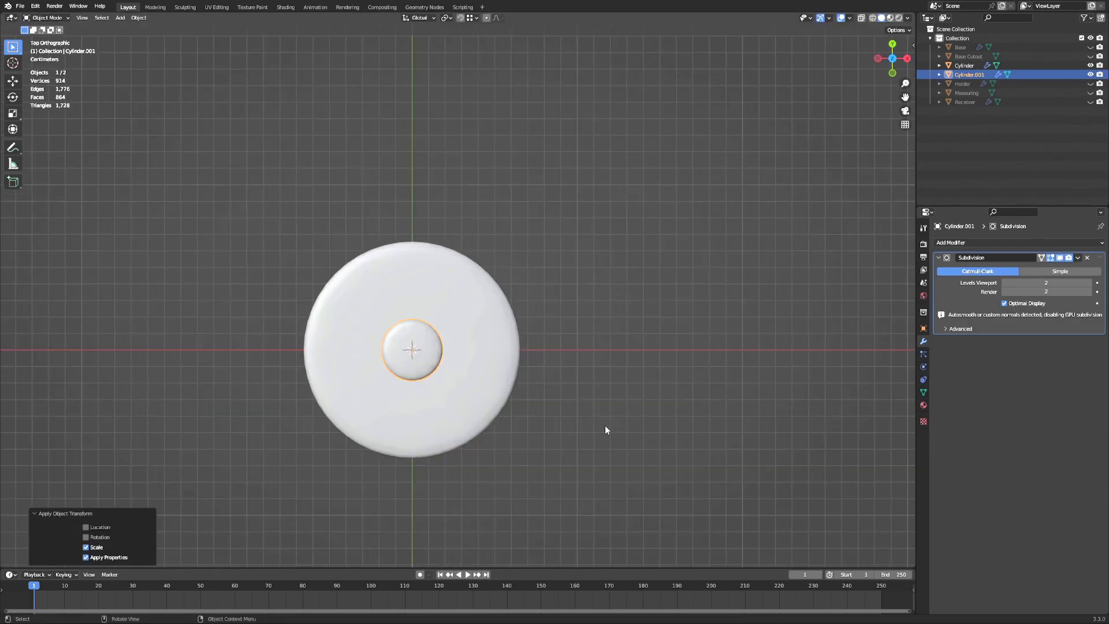
key("g")
key("y")
left_click(607, 356)
key("s")
left_click(631, 365)
key("g")
key("y")
left_click(628, 356)
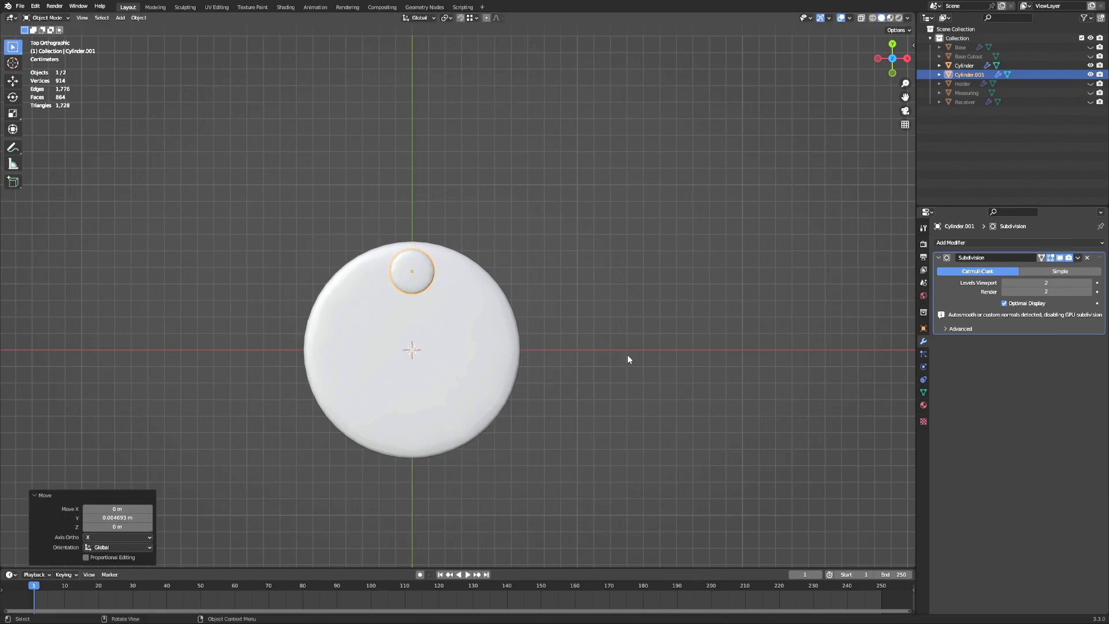
Step: Set the Array count and rotate the offset Empty to spread ten hole cutters evenly around the dial
double_click(1053, 364)
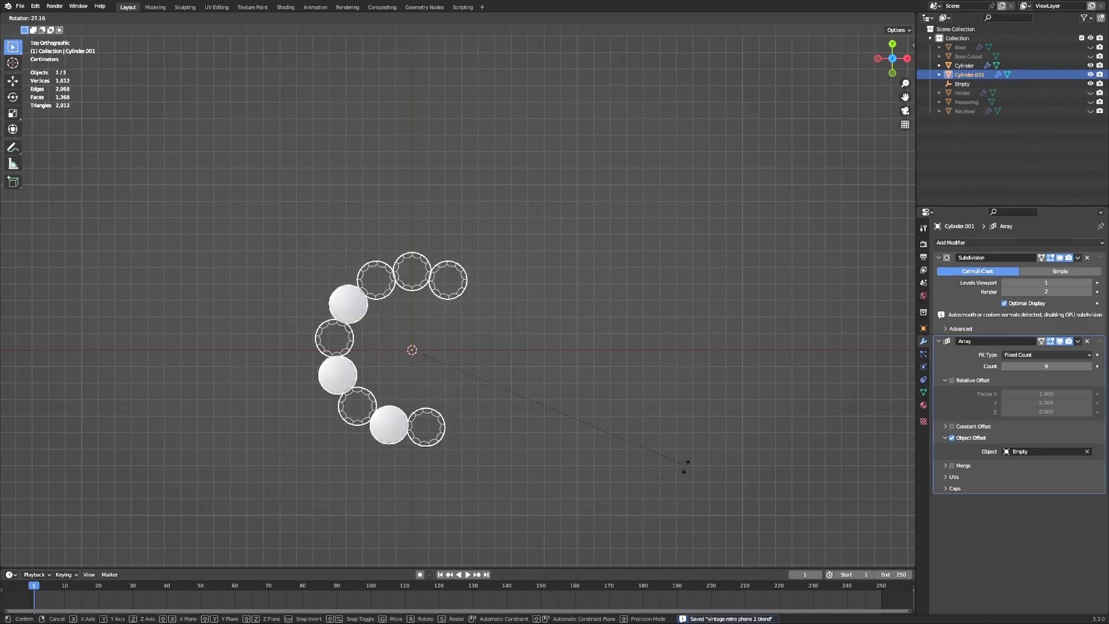
left_click(656, 519)
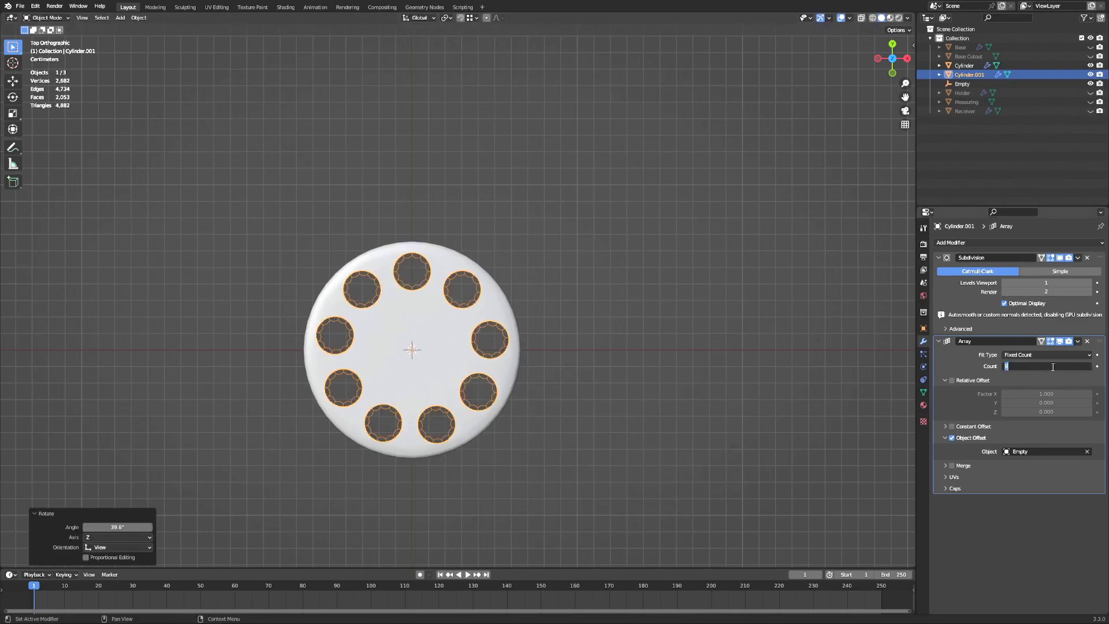
key("r")
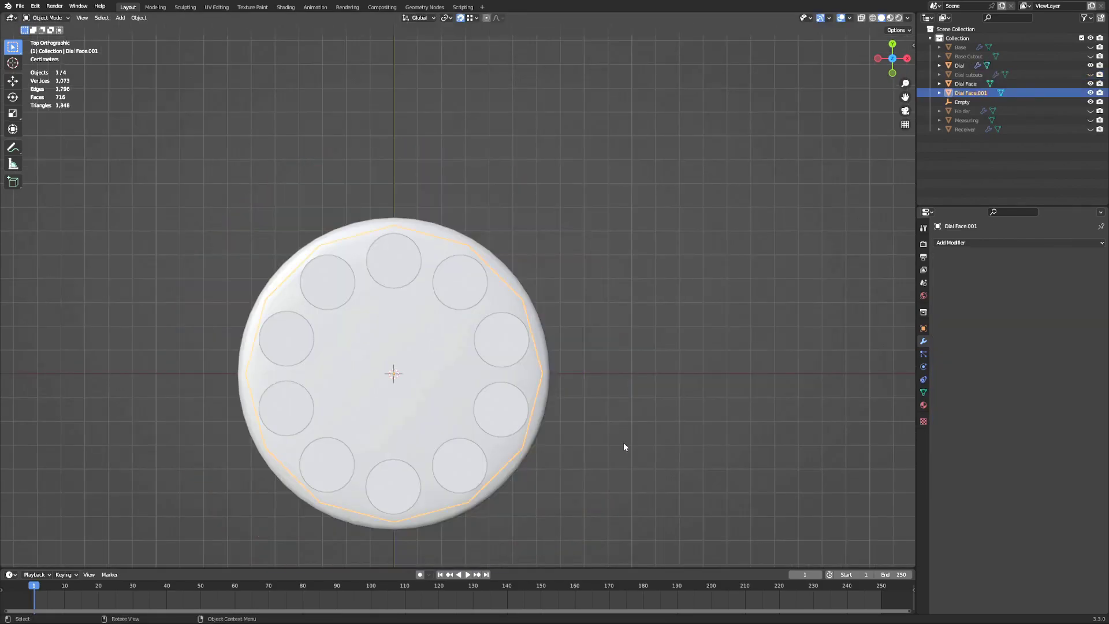
Step: Extrude the outline of the duplicated dial face in place and scale it outward beyond the dial's rim
key("Tab")
left_click(556, 375, "alt")
key("e")
right_click(571, 440)
key("s")
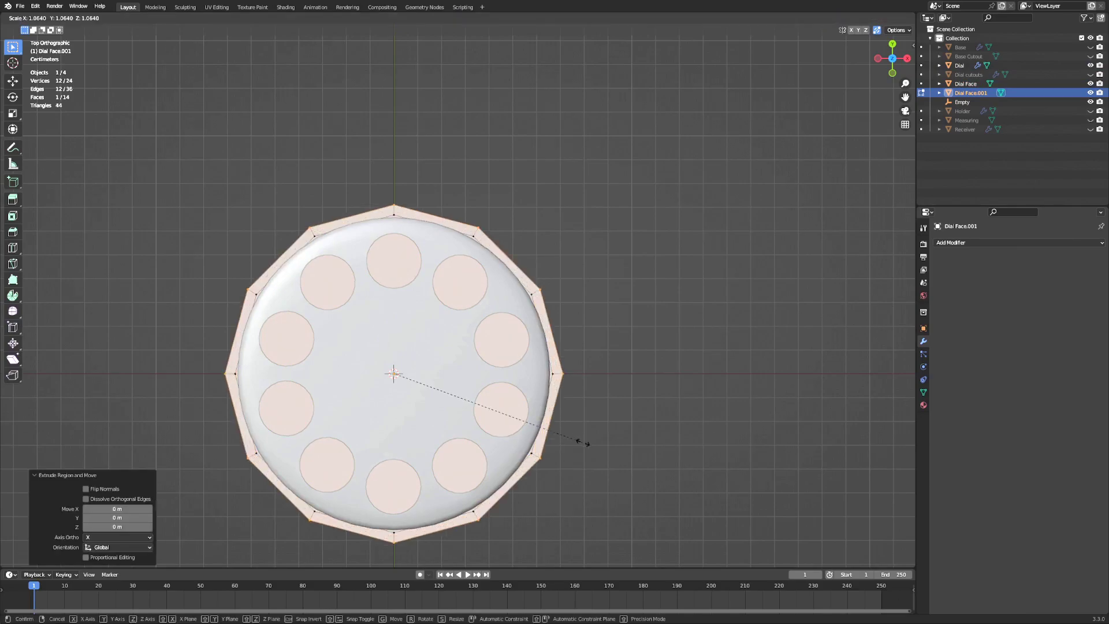
left_click(636, 450)
Step: Add a Subdivision modifier to the duplicated dial face with viewport level 2
left_click(977, 243)
left_click(932, 409)
left_click(1089, 283)
Step: Delete the centre faces of the duplicated dial face to leave an open ring, and resize it around the dial
left_click(580, 379, "alt")
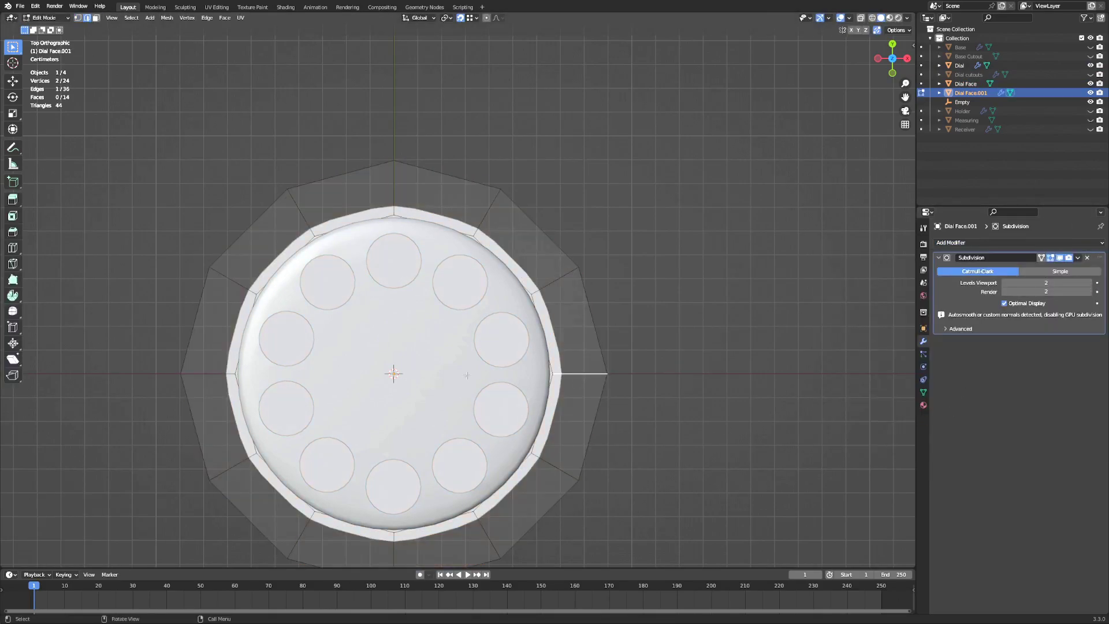
left_click(552, 387, "alt")
key("x")
key("Tab")
key("s")
key("Tab")
key("3")
left_click(214, 176)
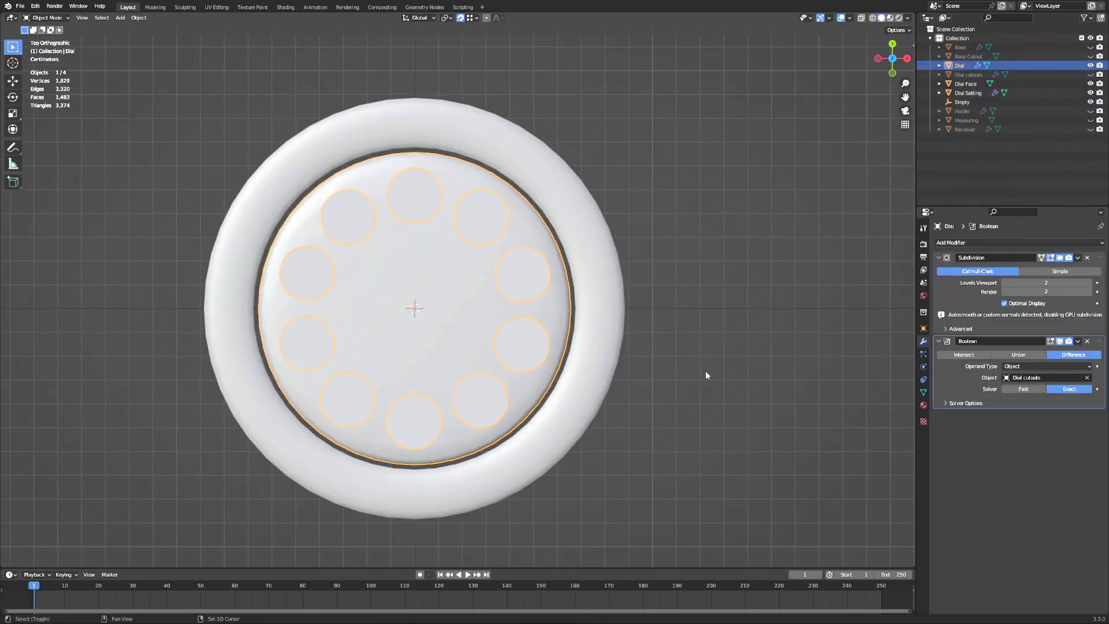
Step: Duplicate the Dial in place, shrink the copy inside the finger holes and remove its Boolean modifier
key("shift+d")
right_click(706, 370)
key("s")
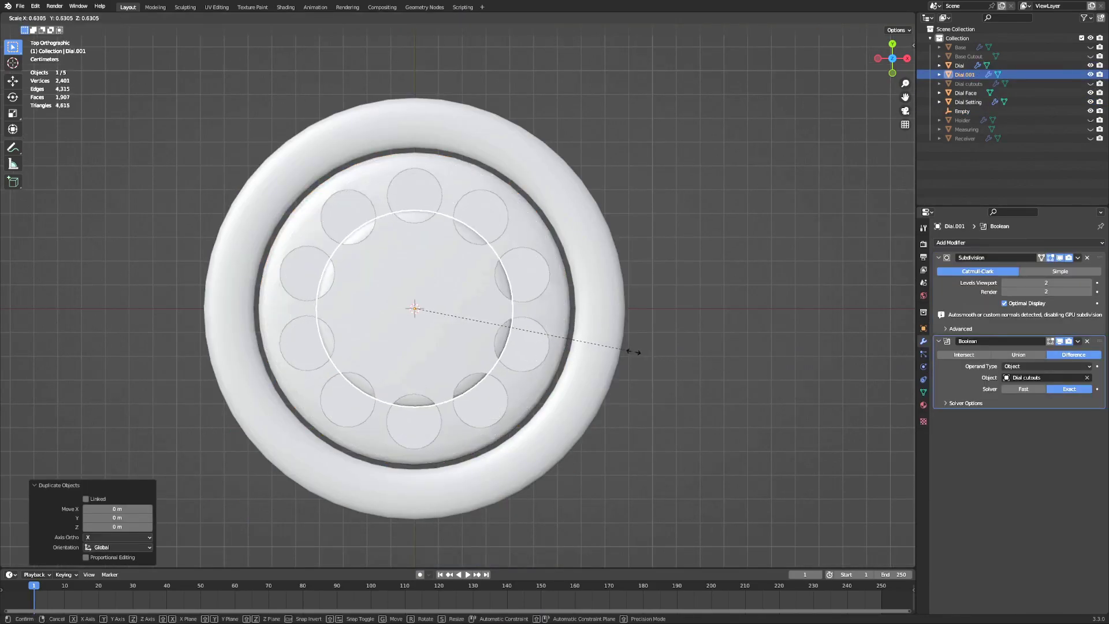
left_click(586, 340)
left_click(1087, 342)
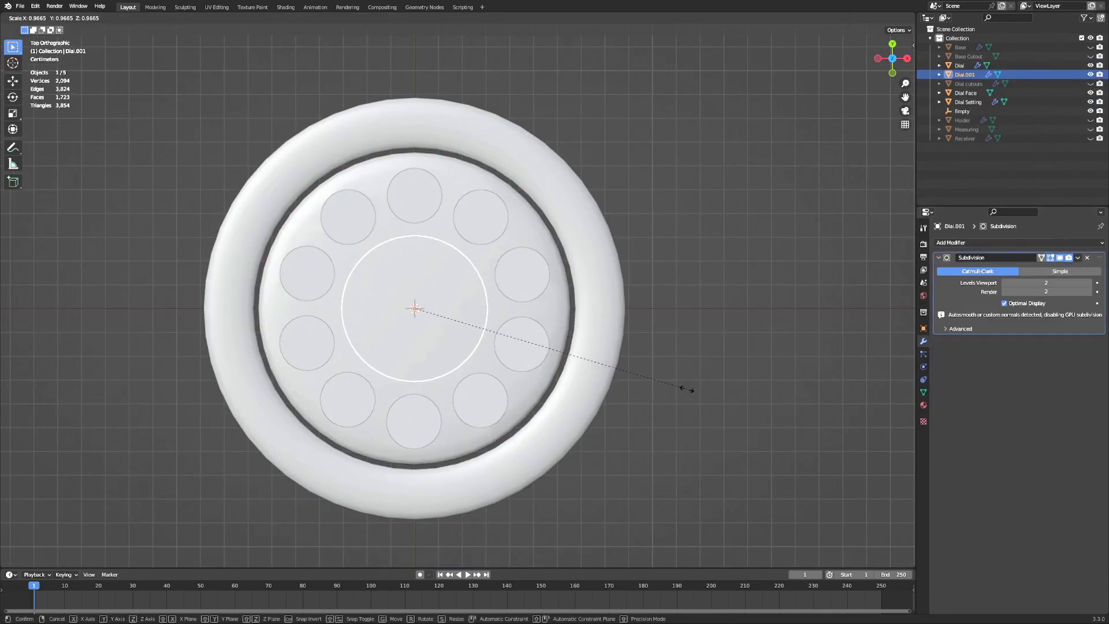
Step: Scale the small centre copy along Z so that it reaches through the dial
key("KP_1")
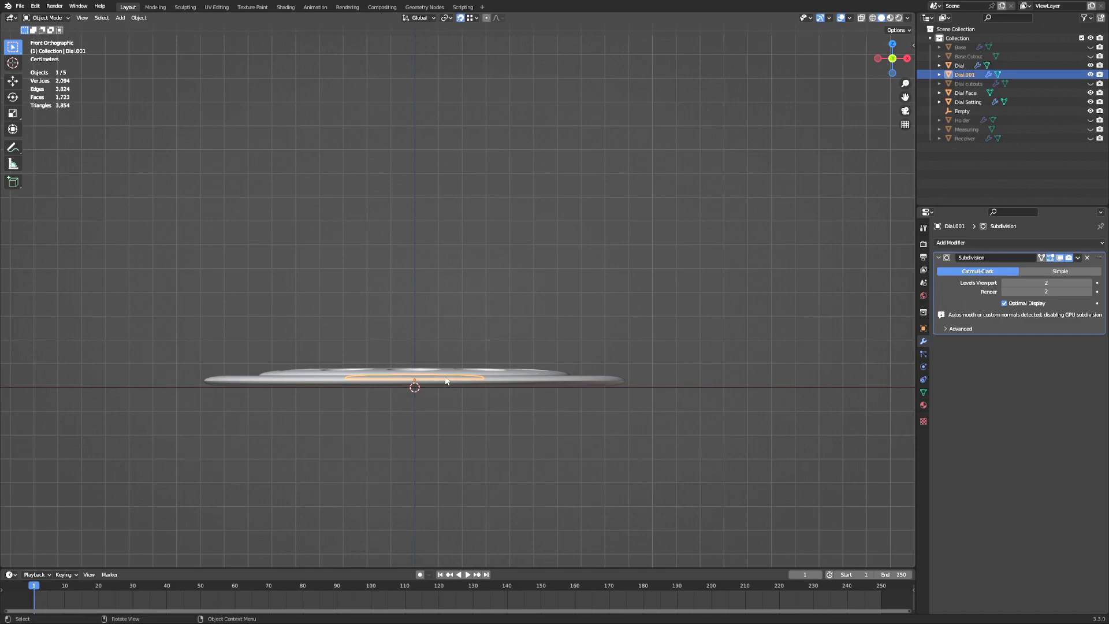
left_click(510, 458)
middle_click_drag(510, 458, 471, 391)
Step: Duplicate the dial button cutout in place, scale it to 0.935 in X and Y, and make the copy display shaded
key("KP_7")
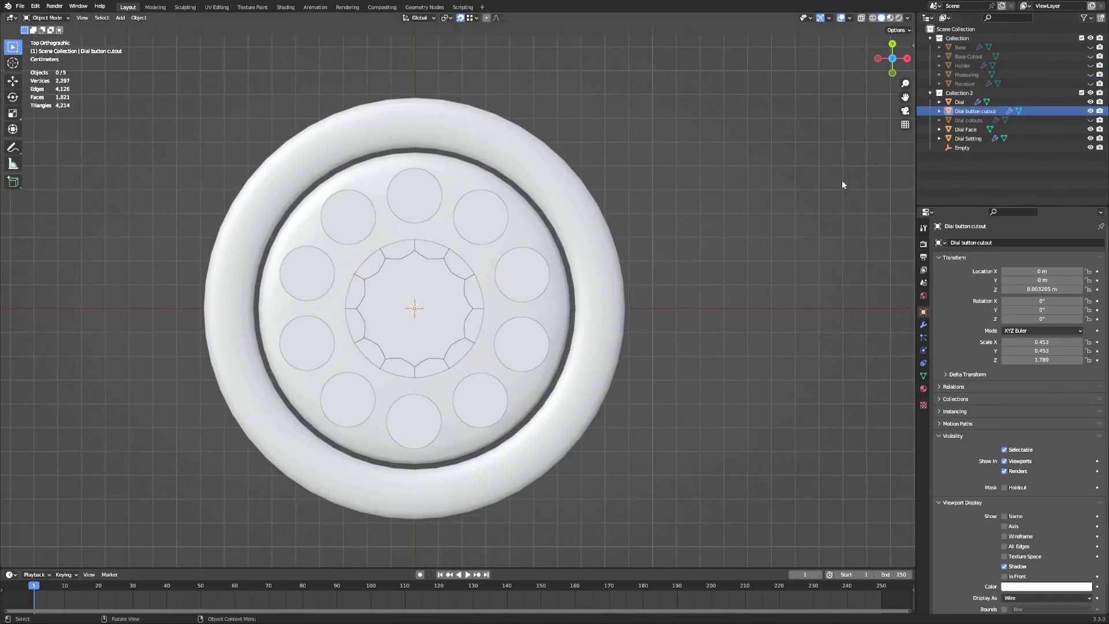
key("shift+d")
key("Escape")
key("s")
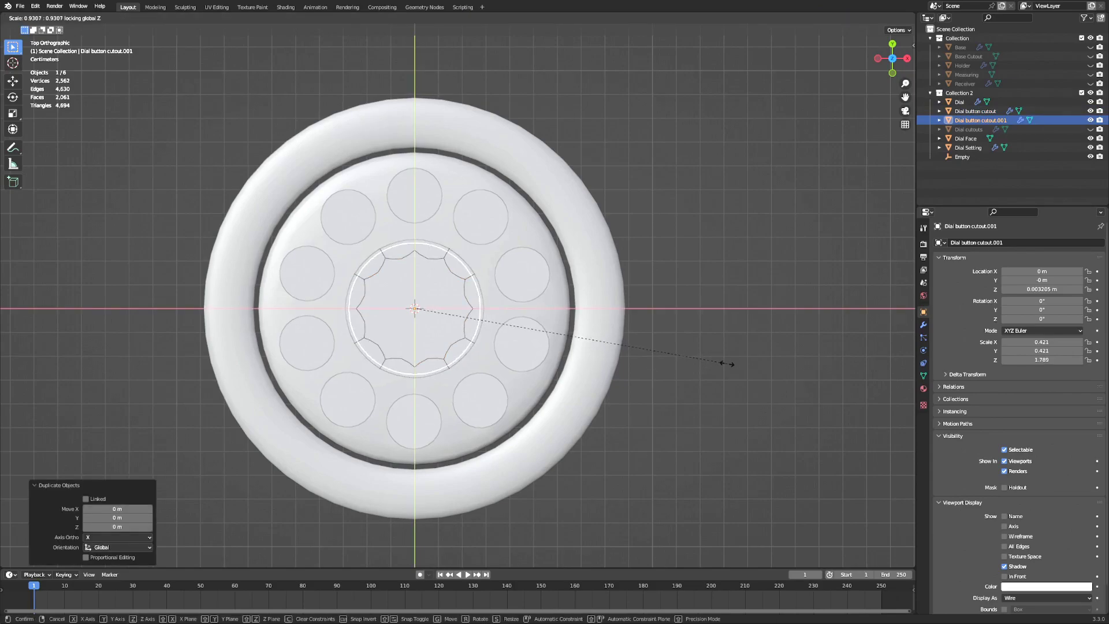
left_click(718, 353)
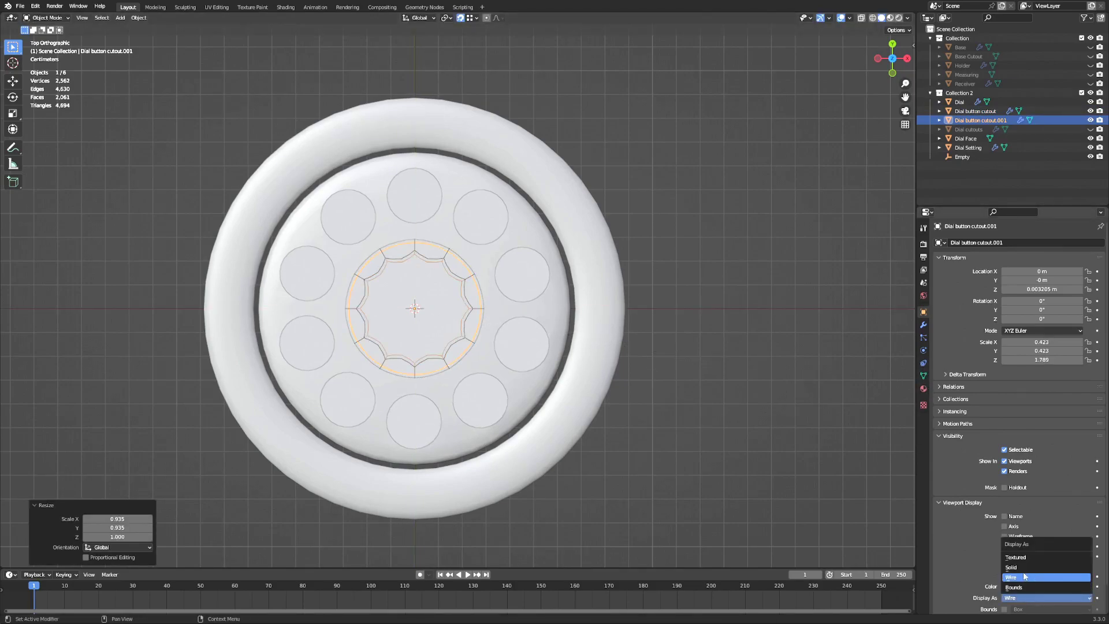
left_click(1025, 576)
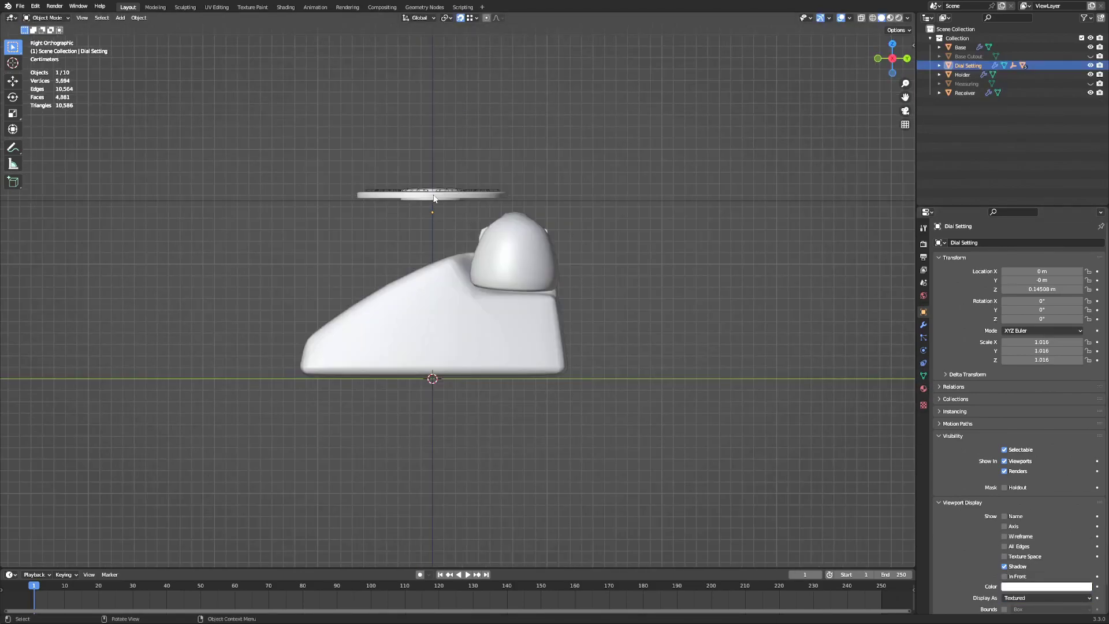
Step: Move the dial assembly above the base's sloped front and rotate it about 28.7° to match the slope
key("g")
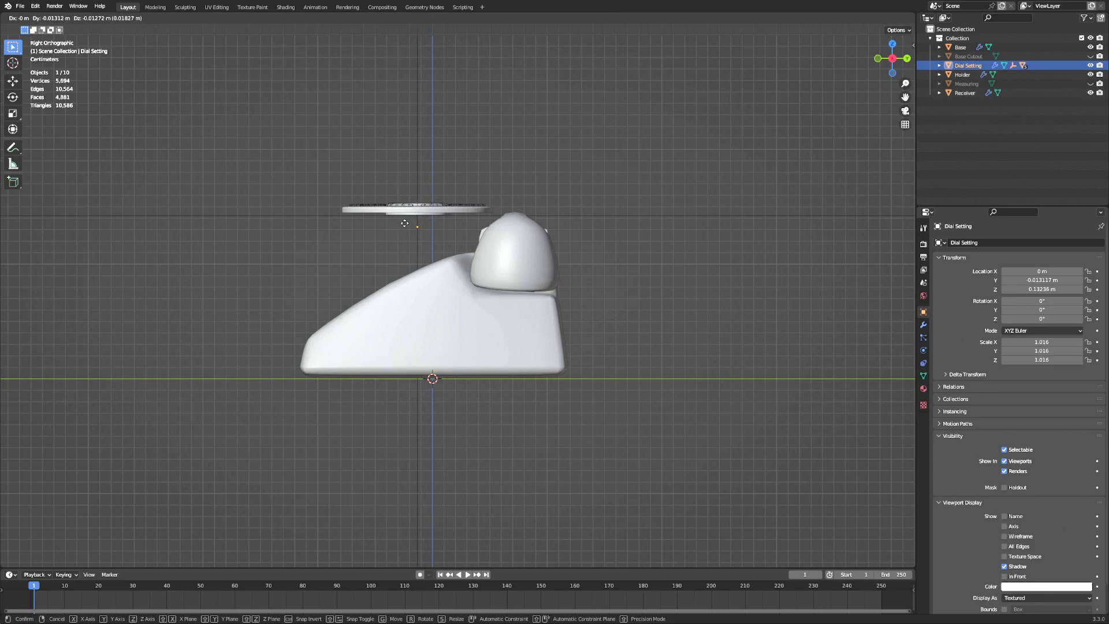
left_click(387, 246)
key("r")
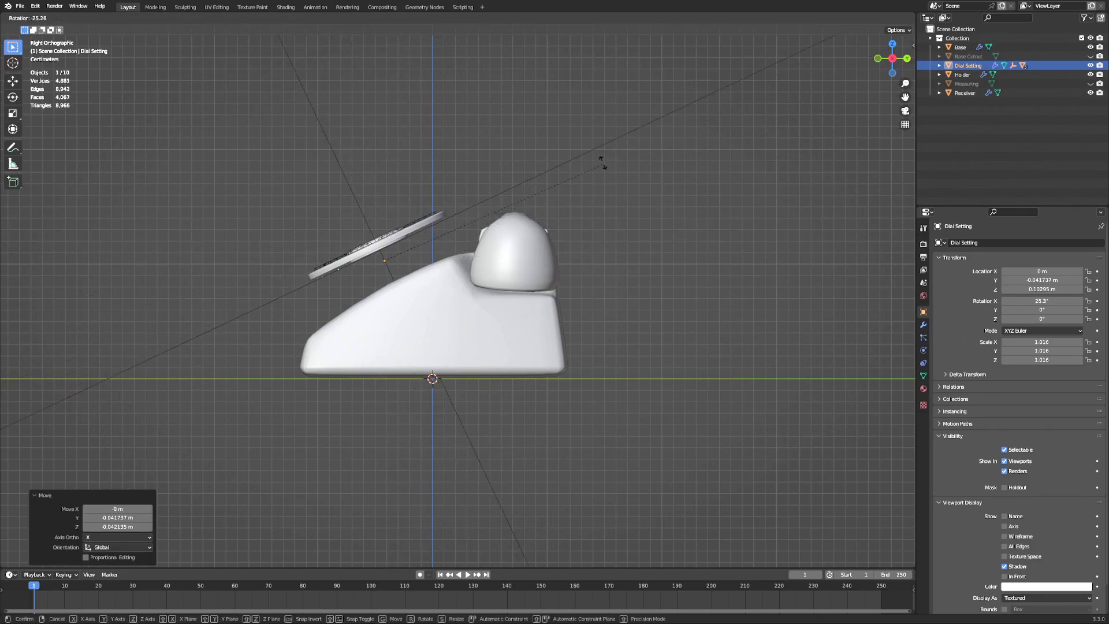
left_click(601, 149)
Step: Lower the dial assembly onto the base's slope, moving it about 0.0095 m along Y and -0.034 m along Z
key("g")
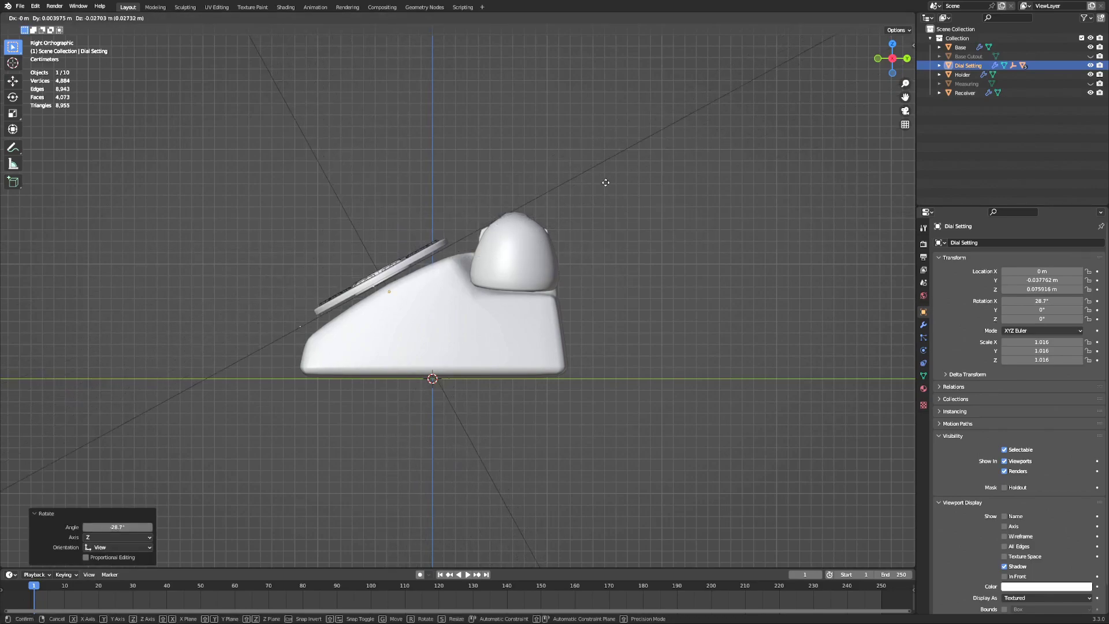
left_click(614, 187)
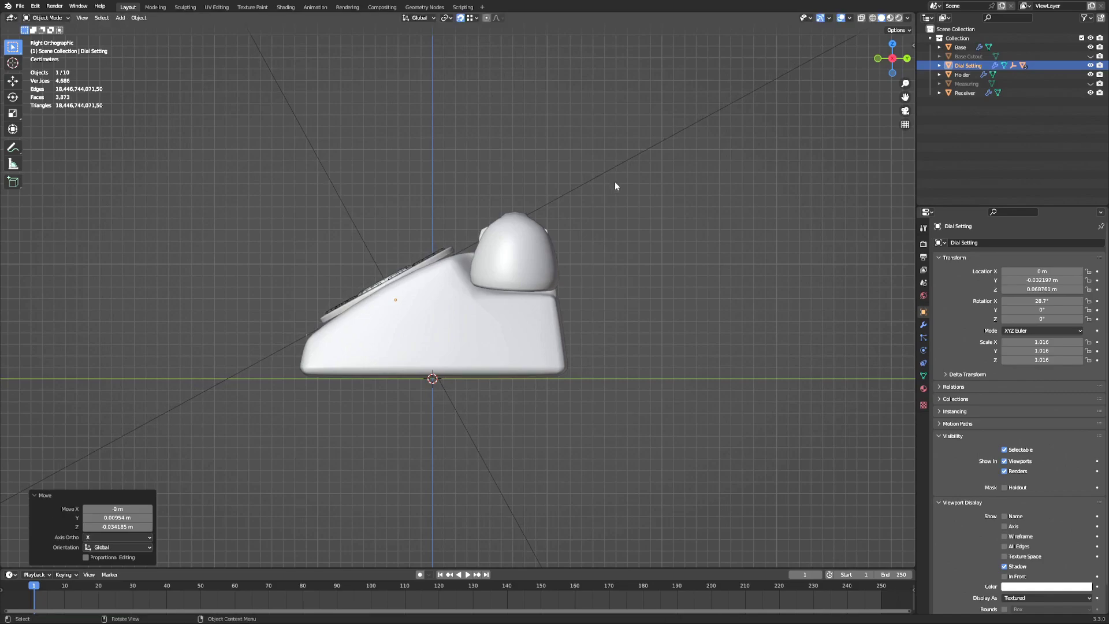
left_click(615, 174)
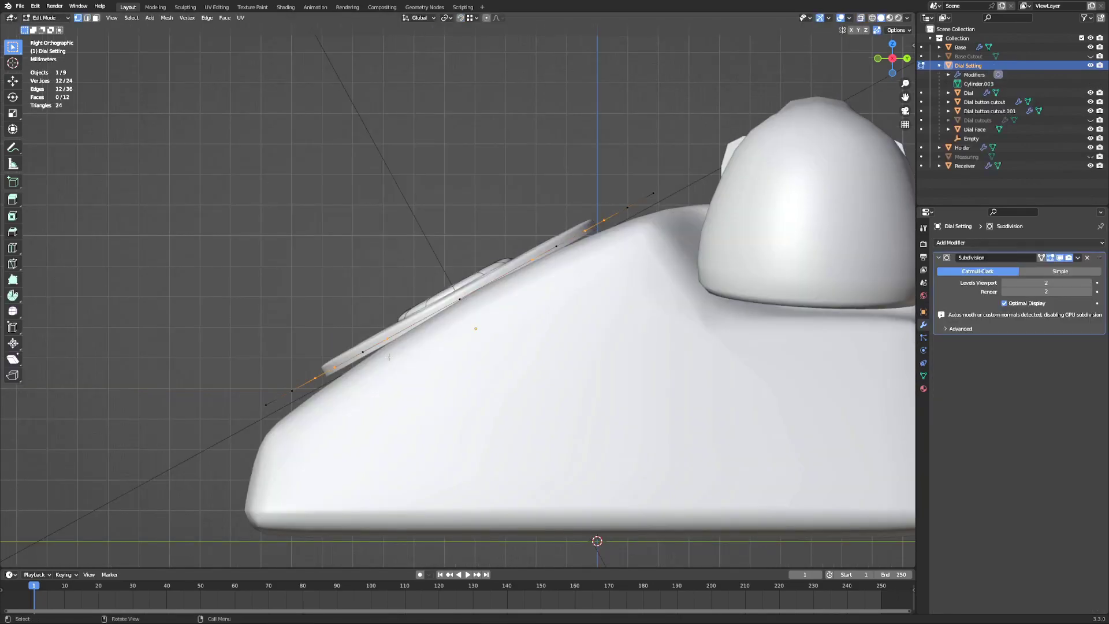
Step: Change the snap target, switch snapping on and box-select the front vertices of the Dial Setting ring
left_click(473, 18)
left_click(471, 73)
left_click(461, 17)
key("alt+z")
left_click_drag(379, 329, 397, 348)
key("alt+z")
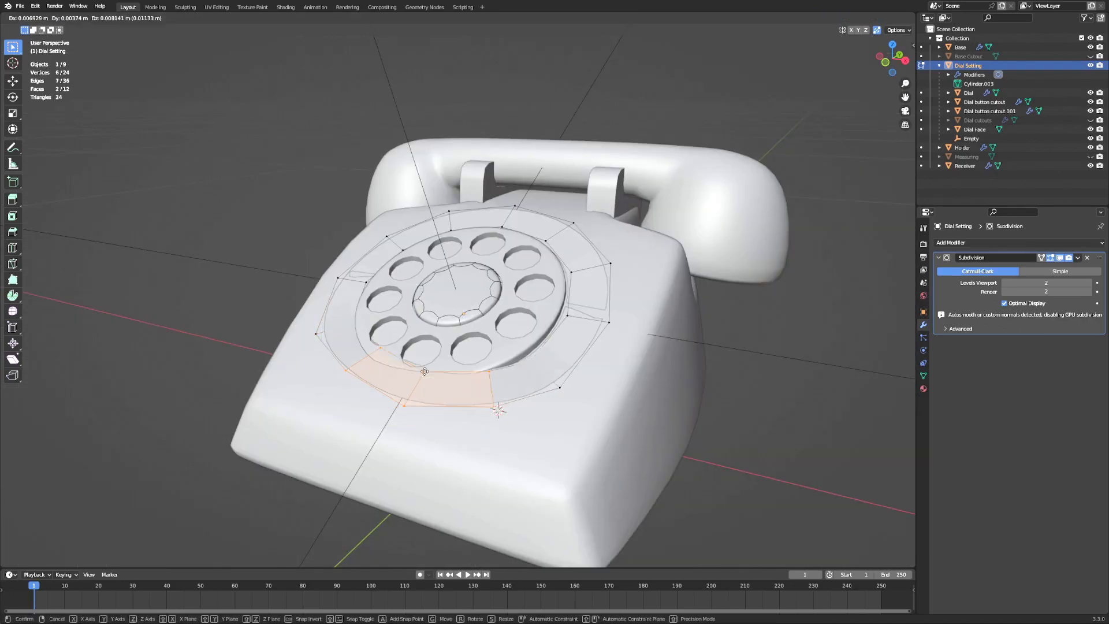
Step: Move the front vertices of the Dial Setting ring slightly down along Z toward the base's surface
left_click(364, 365)
left_click(407, 390)
key("g")
key("z")
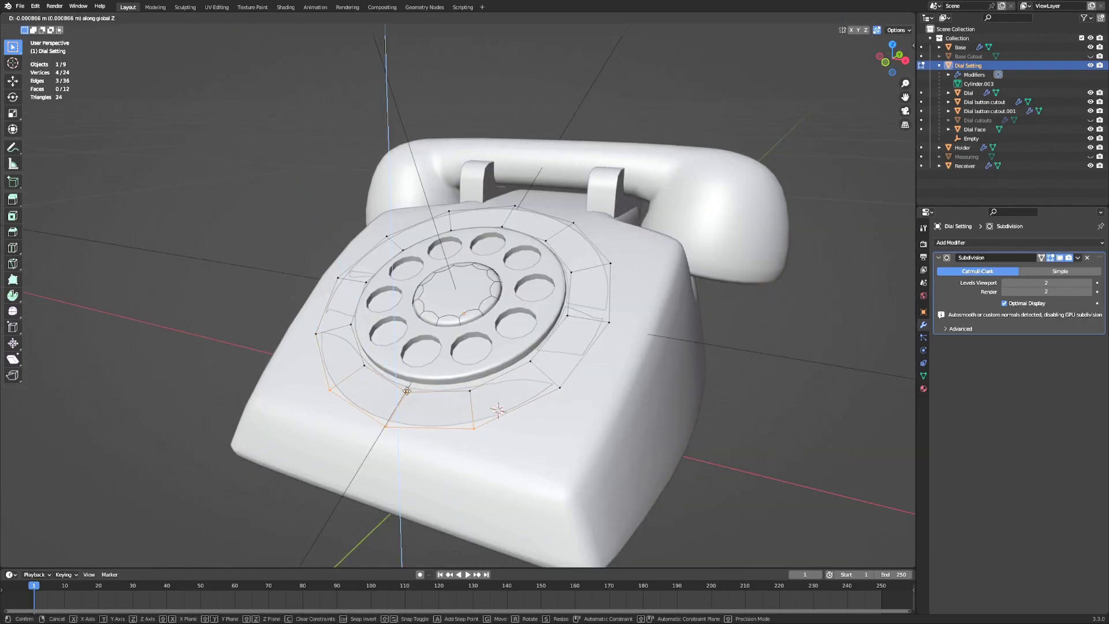
left_click(406, 392)
Step: Try to move the ring's three front outer vertices together along Z, and undo the attempt
left_click(474, 428)
left_click(386, 427, "shift")
left_click(330, 389, "shift")
key("g")
key("z")
left_click(330, 392)
key("ctrl+z")
key("ctrl+z")
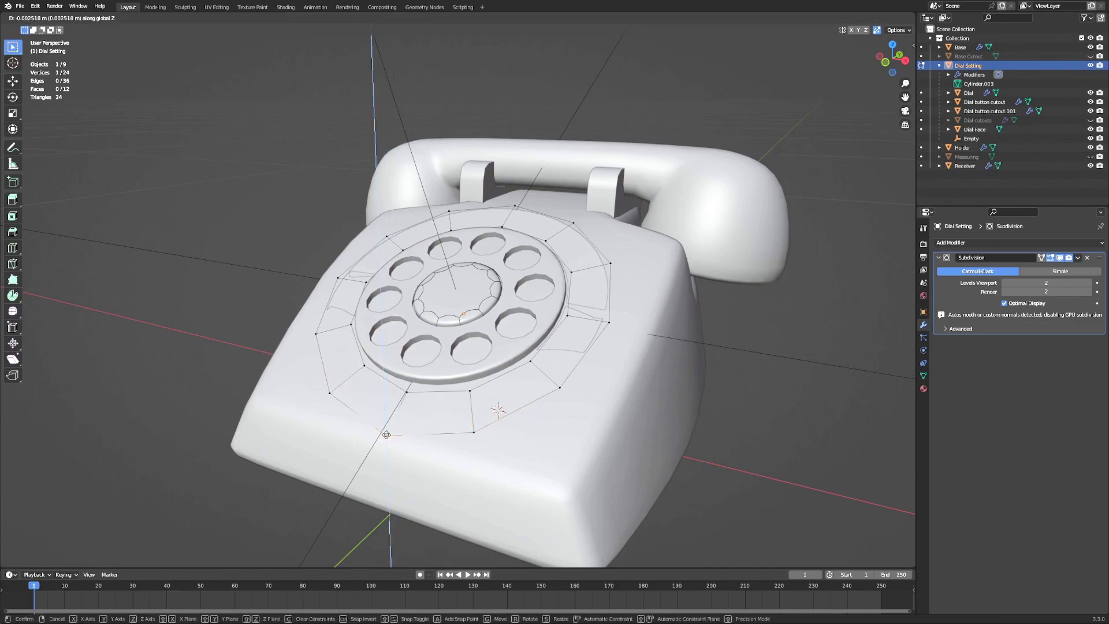
Step: Lower the ring's foremost outer vertex along Z, and move a side outer vertex along Z toward the base
left_click(386, 435)
middle_click_drag(386, 434, 424, 465)
middle_click_drag(457, 293, 470, 403, "shift")
scroll(471, 403, "up", 2)
left_click_drag(284, 439, 284, 439)
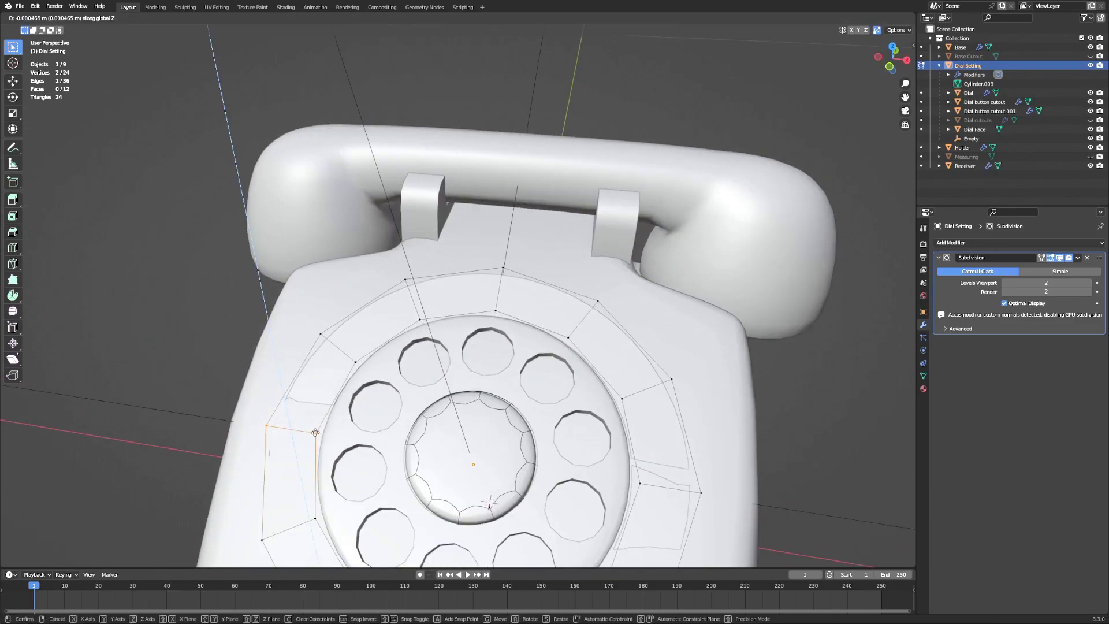
middle_click_drag(372, 463, 496, 463)
key("g")
key("z")
left_click(491, 456)
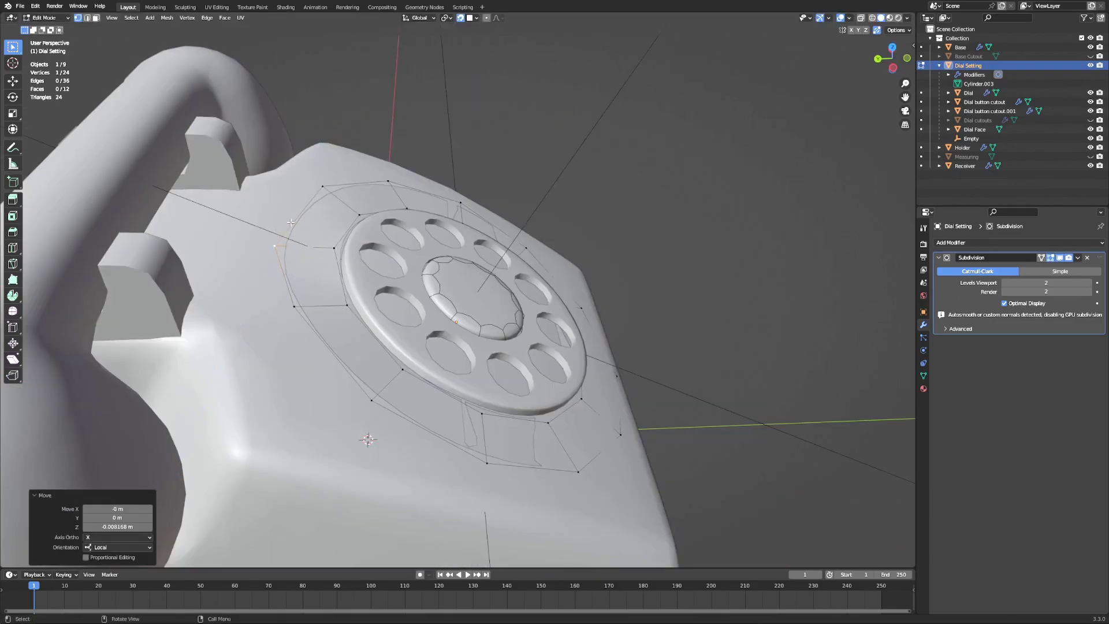
Step: Lower more outer and inner ring vertices one by one along Z to fit the base near the handset
left_click(295, 312)
key("g")
key("z")
left_click(313, 211)
left_click(336, 253)
key("g")
key("z")
left_click(337, 253)
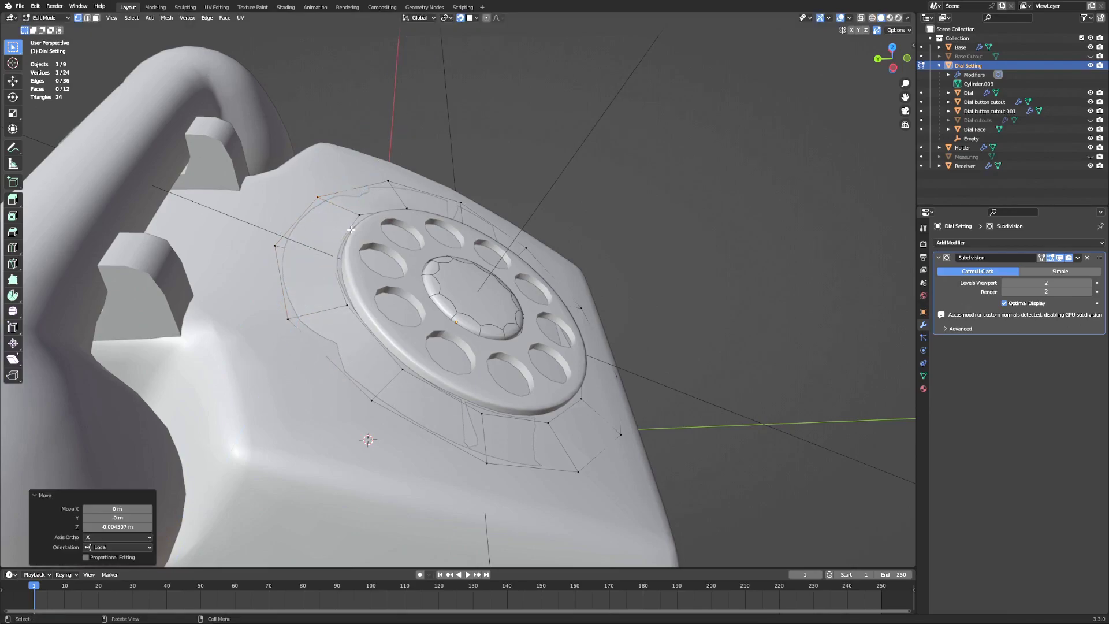
Step: Move two inner vertices of the Dial Setting ring on the handset side along local Z toward the base
left_click(360, 215)
left_click(347, 305, "shift")
key("g")
key("z")
left_click(345, 310)
Step: Move two opposite outer ring vertices about -0.0014 m along local Z, and adjust an inner vertex along Z
left_click(373, 400)
left_click(387, 181, "shift")
key("g")
key("z")
left_click(395, 293)
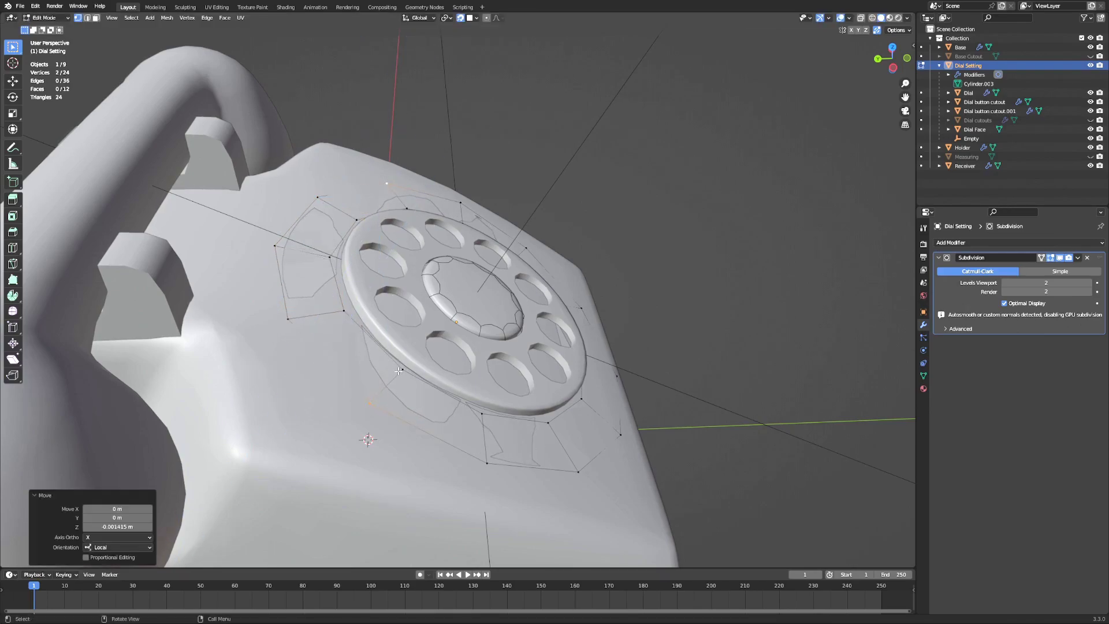
left_click(403, 370)
key("g")
key("z")
left_click(401, 375)
Step: Raise the whole Dial Setting object about 0.001 m along Z above the base's slope
key("Tab")
key("KP_3")
key("g")
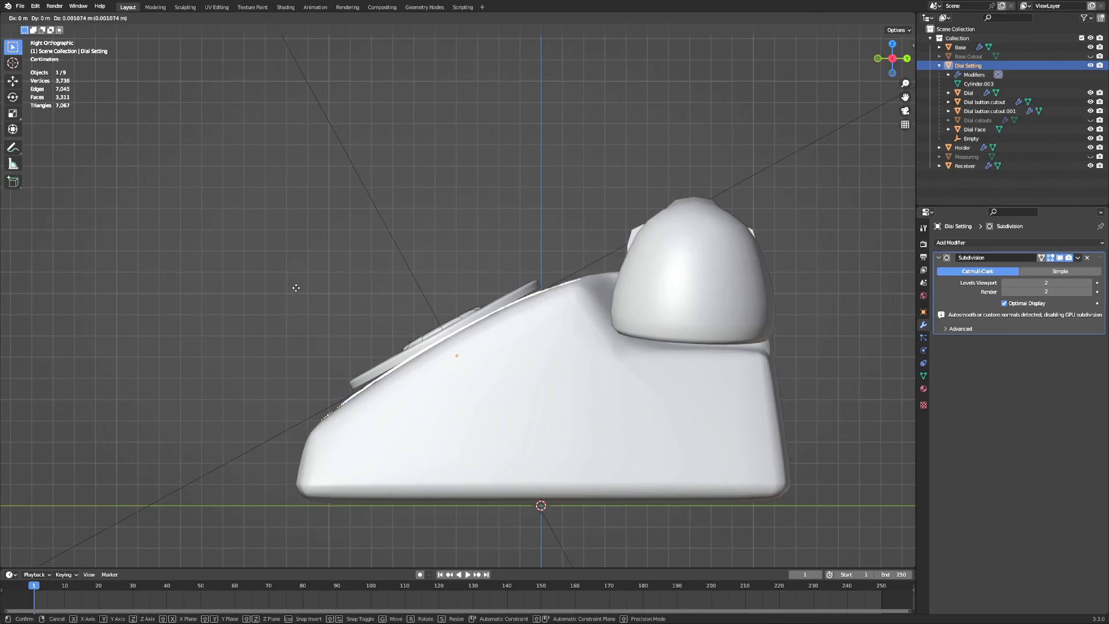
left_click(295, 286)
Step: Move a pair of opposite outer side vertices of the Dial Setting ring slightly along local Z to follow the slope
middle_click_drag(260, 306, 648, 402)
key("Tab")
left_click(570, 291)
left_click(388, 372, "shift")
key("g")
key("g")
key("Escape")
key("g")
key("z")
key("z")
left_click(418, 358)
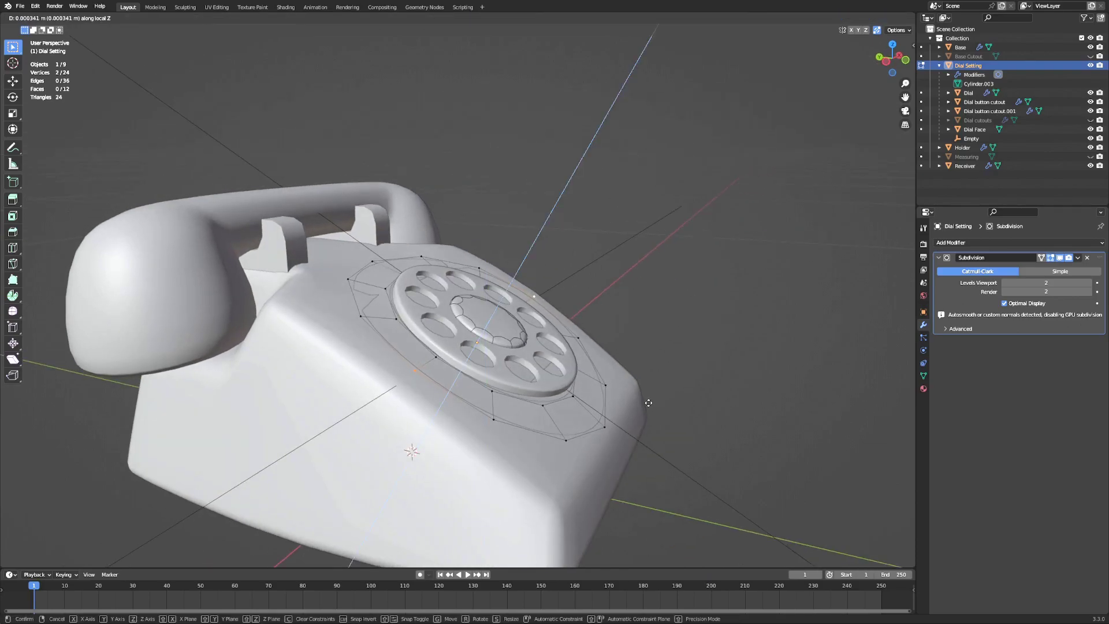
left_click(648, 403)
Step: Move two more pairs of outer ring vertices near the handset along local Z to match the base's curve
left_click(361, 317)
left_click(479, 268, "shift")
key("g")
left_click(697, 381)
left_click(349, 279)
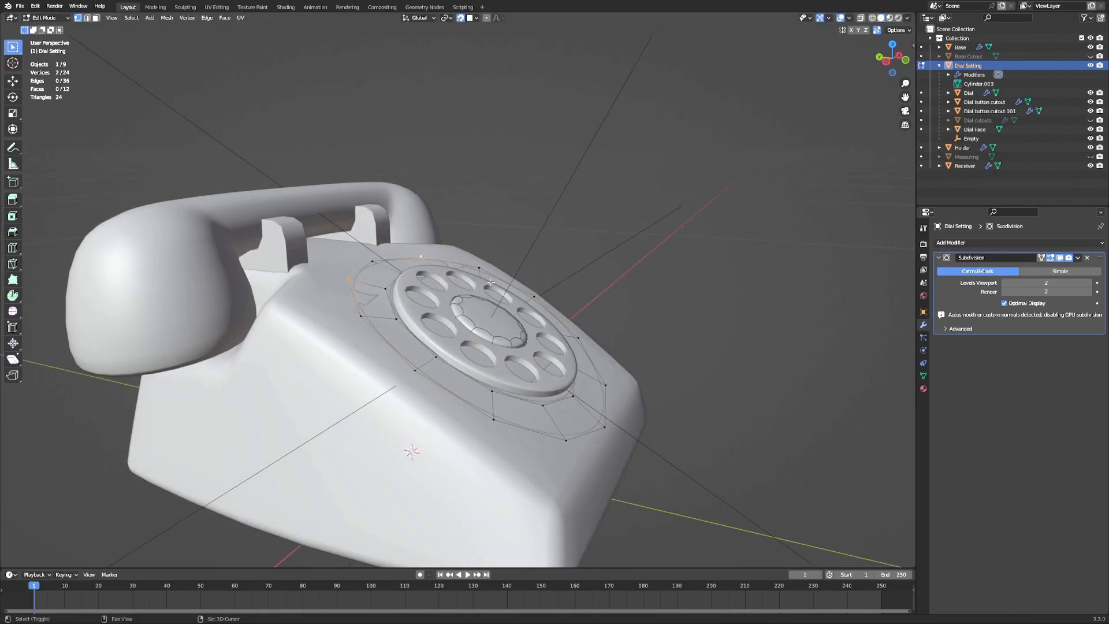
left_click(421, 256, "shift")
key("g")
key("z")
key("z")
left_click(705, 348)
left_click(385, 288)
middle_click_drag(466, 304, 447, 233)
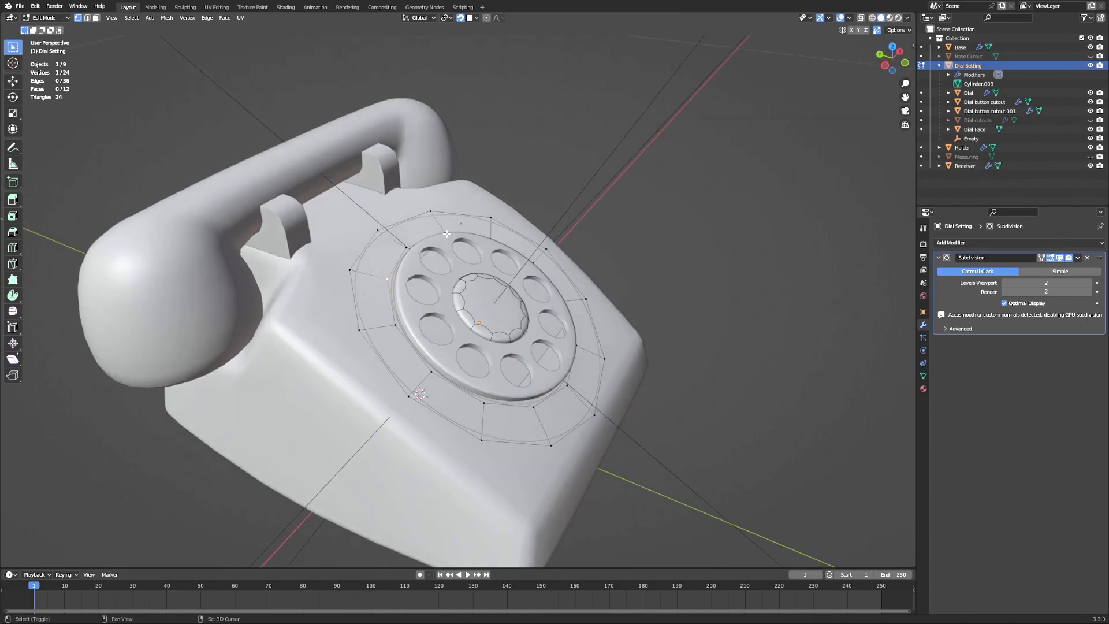
left_click(723, 387)
left_click(738, 389)
Step: Extrude the entire Dial Setting ring mesh
key("a")
key("e")
middle_click_drag(739, 389, 235, 374)
left_click(285, 377)
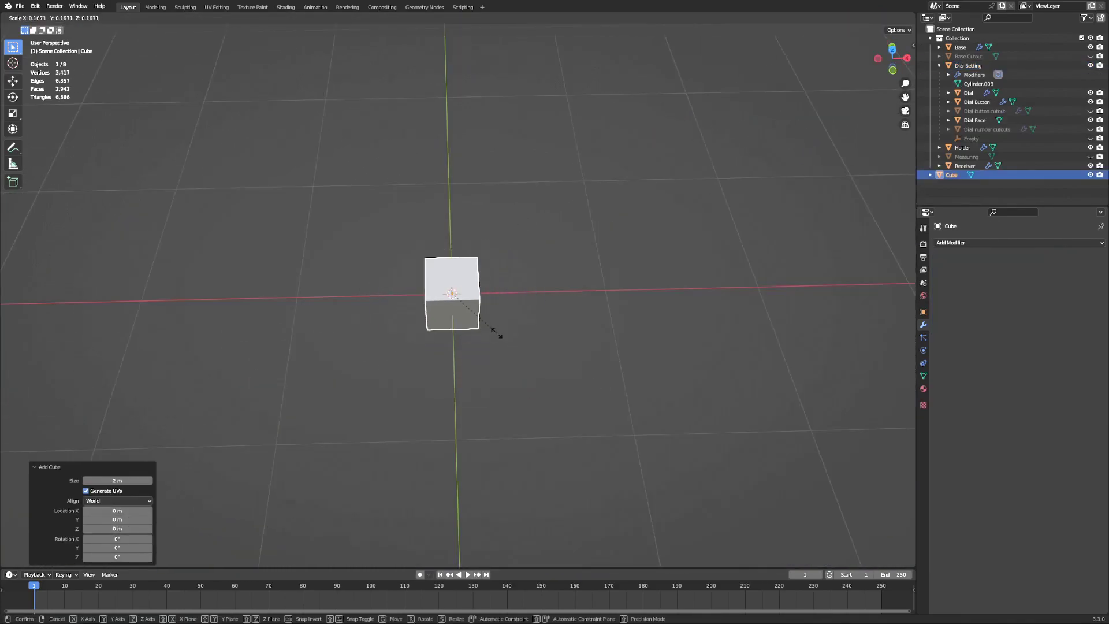
Step: Scale the new cube to 0.086 and move it about 0.247 m along X, beside the phone
key("s")
left_click(476, 312)
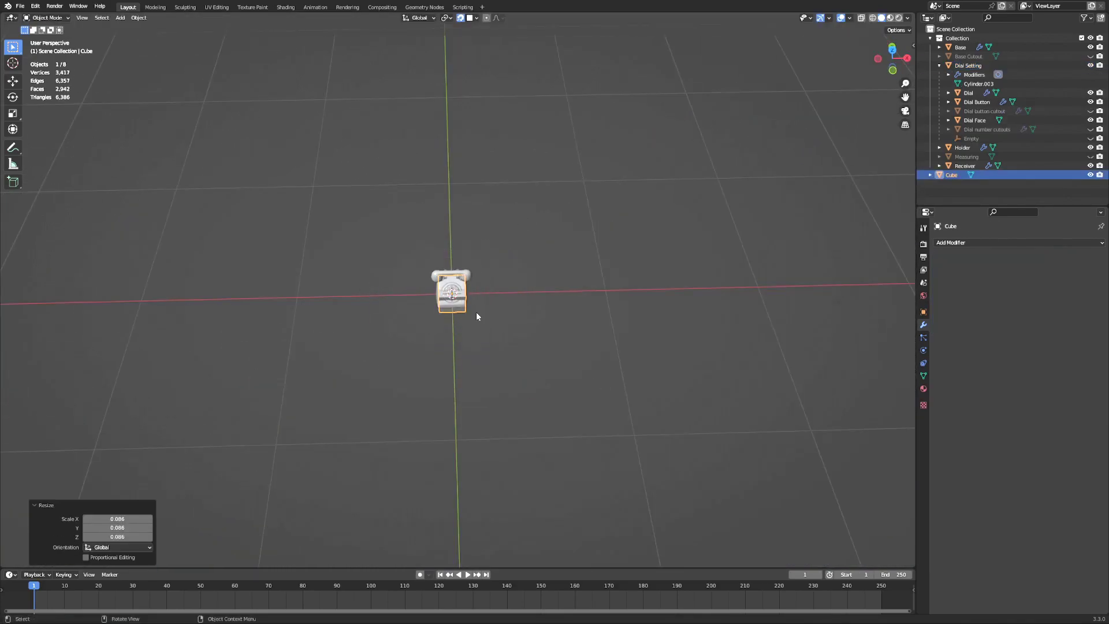
scroll(478, 311, "up", 6)
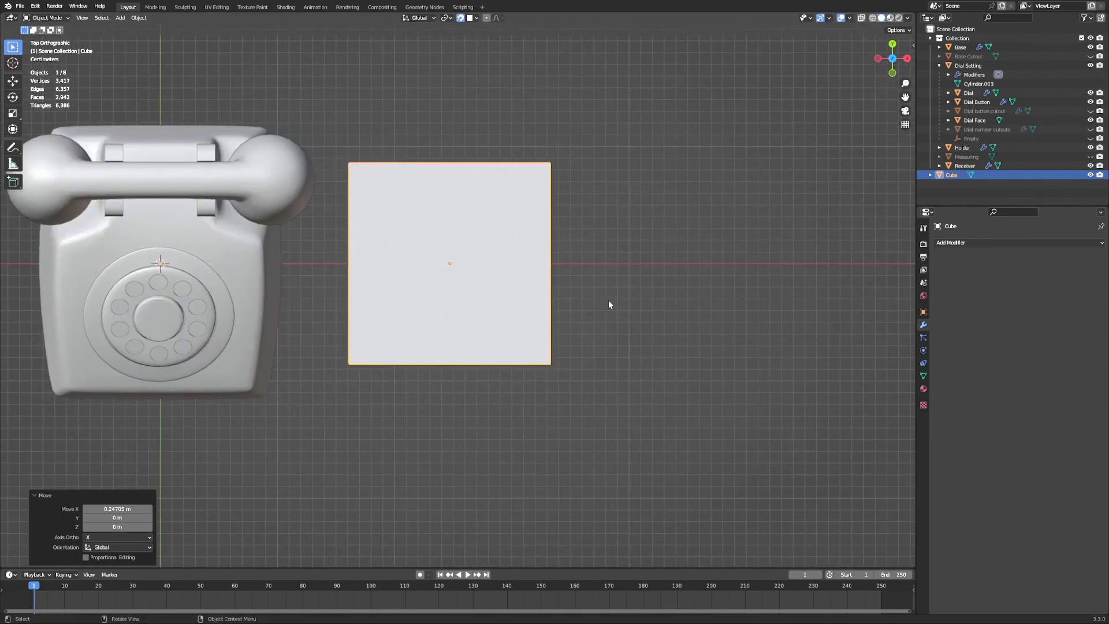
key("KP_1")
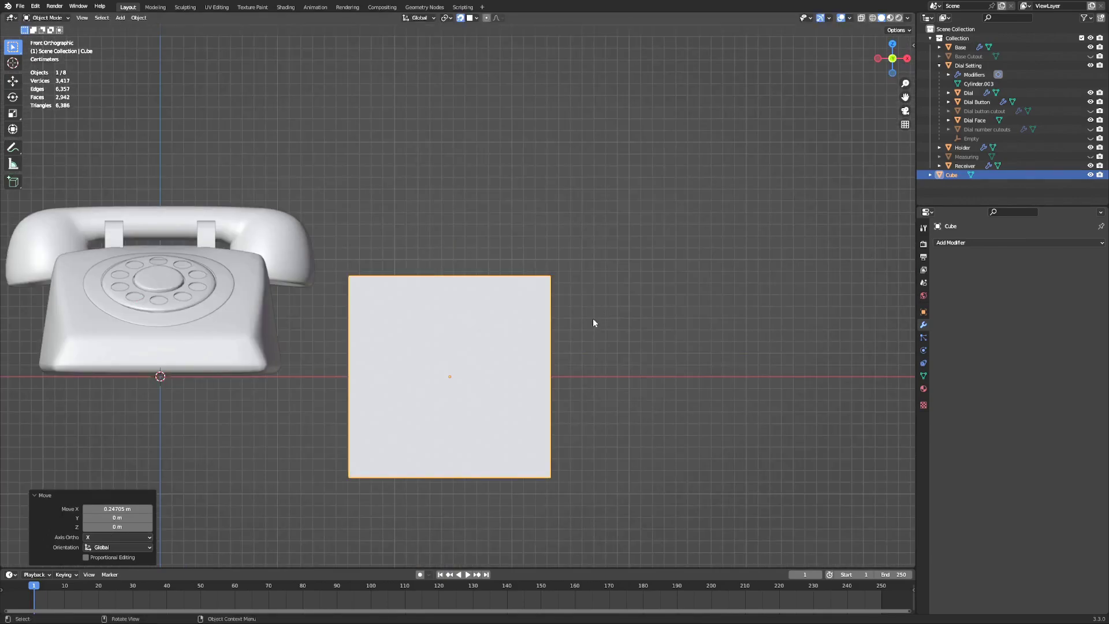
Step: Scale the cube to 0.419 and narrow it along Y into a slim block
key("KP_7")
key("s")
left_click(598, 302)
key("s")
key("y")
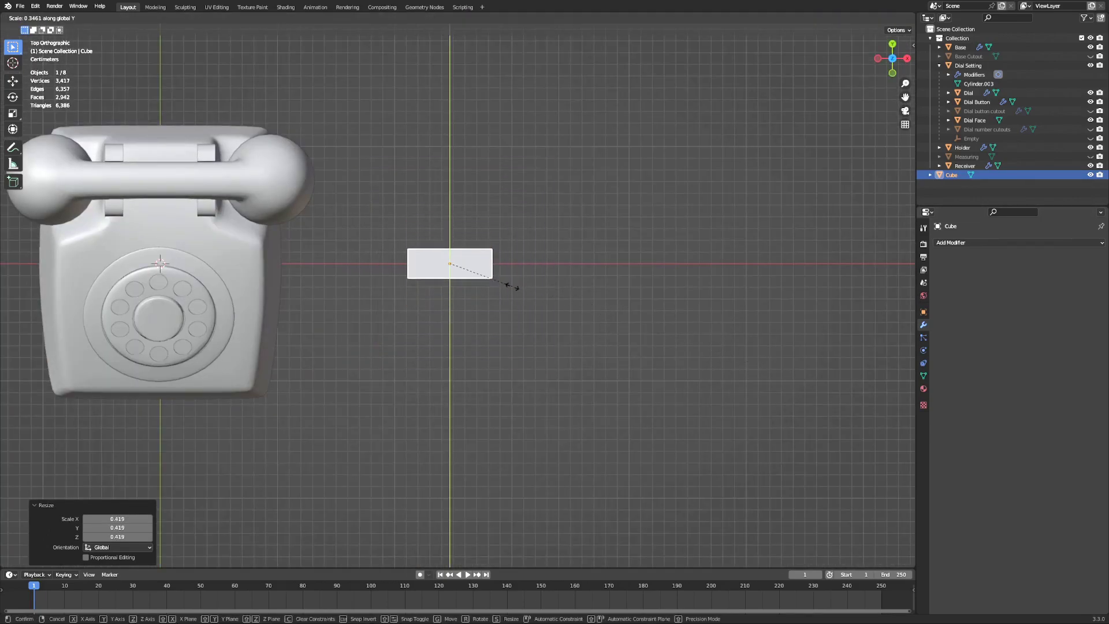
left_click(494, 278)
Step: Flatten the block along Z and raise it about 0.024 m above the ground
key("KP_1")
key("s")
key("z")
left_click(474, 386)
key("g")
key("z")
left_click(537, 384)
Step: Scale the block down slightly and shorten it by moving the vertices of its phone-side end about 0.03 m along X
key("KP_7")
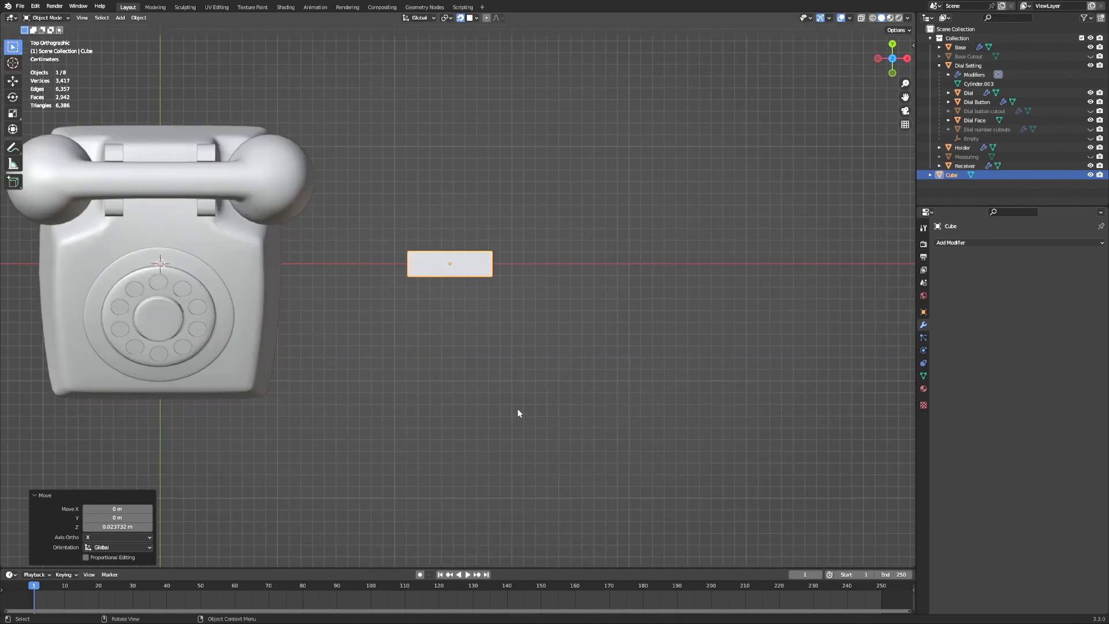
key("s")
left_click(571, 289)
scroll(572, 290, "up", 2)
key("Tab")
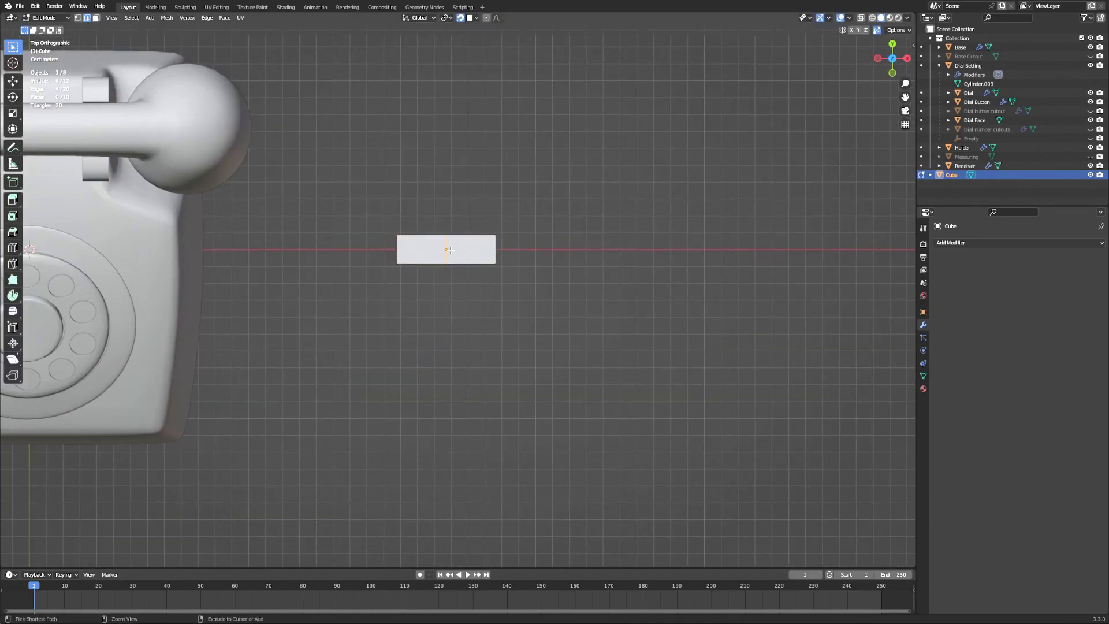
key("Tab")
left_click_drag(408, 298, 411, 301)
key("g")
key("x")
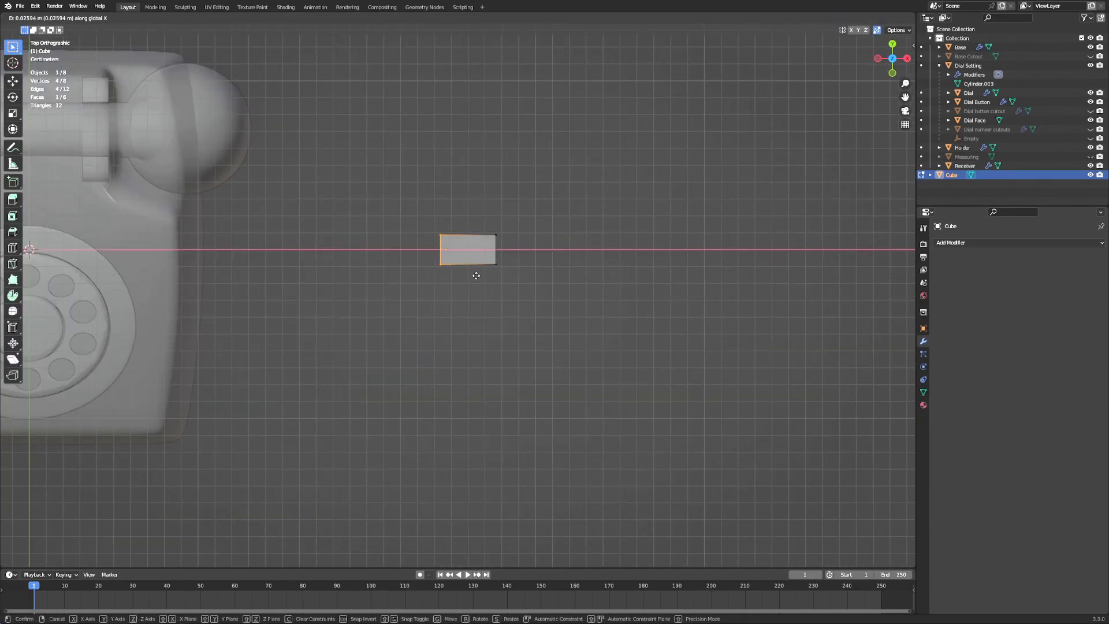
left_click(481, 275)
key("e")
right_click(440, 275)
key("ctrl+z")
Step: Add a centred lengthwise loop cut to the block and extrude the front half of its phone-side end into an arm
key("ctrl+r")
left_click(446, 252)
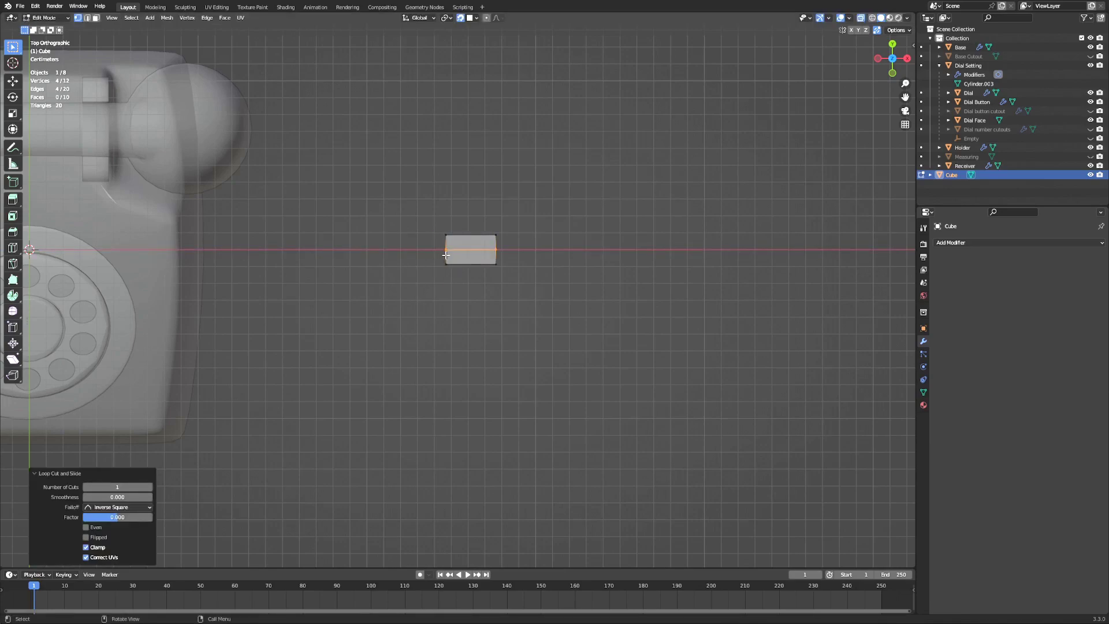
key("3")
left_click(512, 277)
key("1")
Step: Move the vertices of the block's wide end, including along X, to shape a finger stop with a slanted shoulder
key("g")
key("shift+z")
left_click_drag(435, 223, 529, 288)
left_click(598, 279)
key("g")
key("x")
left_click(578, 302)
left_click_drag(397, 241, 437, 252)
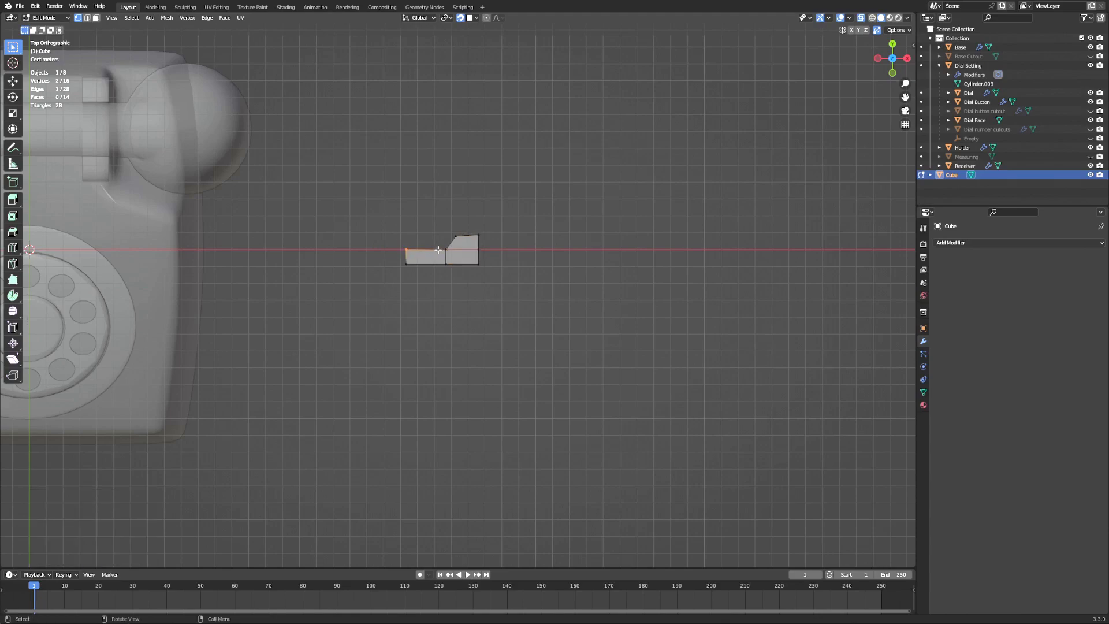
Step: Add a Subdivision modifier to the finger stop and shade it smooth
key("Tab")
left_click(961, 243)
left_click(930, 408)
right_click(460, 253)
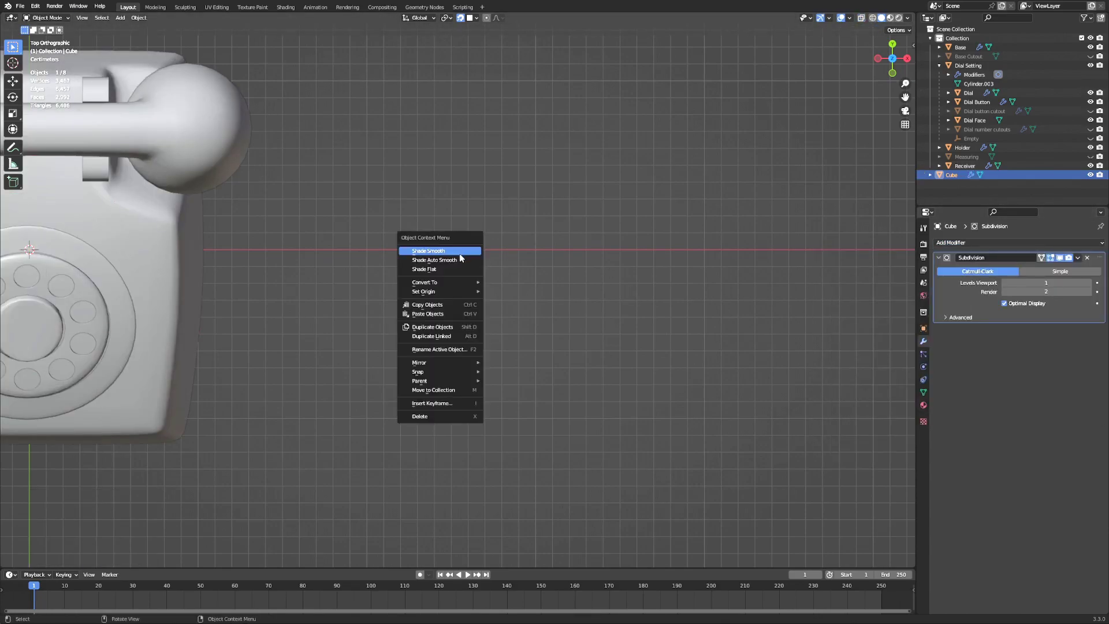
left_click(463, 244)
right_click(466, 252)
left_click(465, 248)
Step: Flatten the finger stop along Z to a scale of about 0.6
middle_click_drag(572, 427, 575, 338)
key("s")
key("z")
left_click(515, 362)
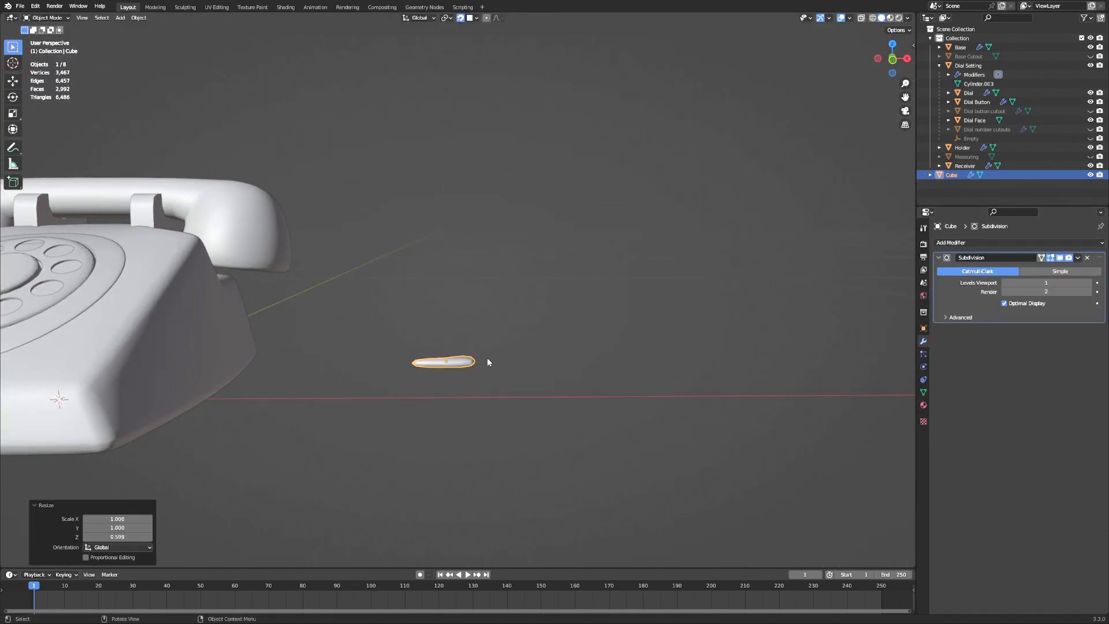
middle_click_drag(487, 359, 509, 375)
scroll(510, 374, "up", 2)
left_click(1006, 243)
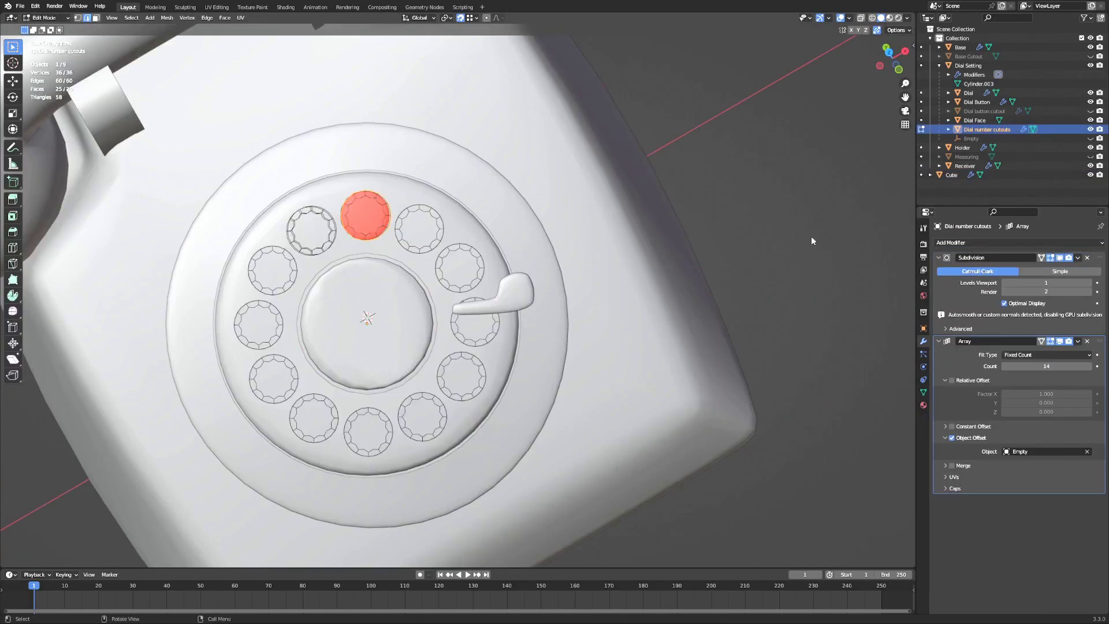
Step: Rotate the mesh of the Dial number cutouts to reposition the holes around the dial
key("r")
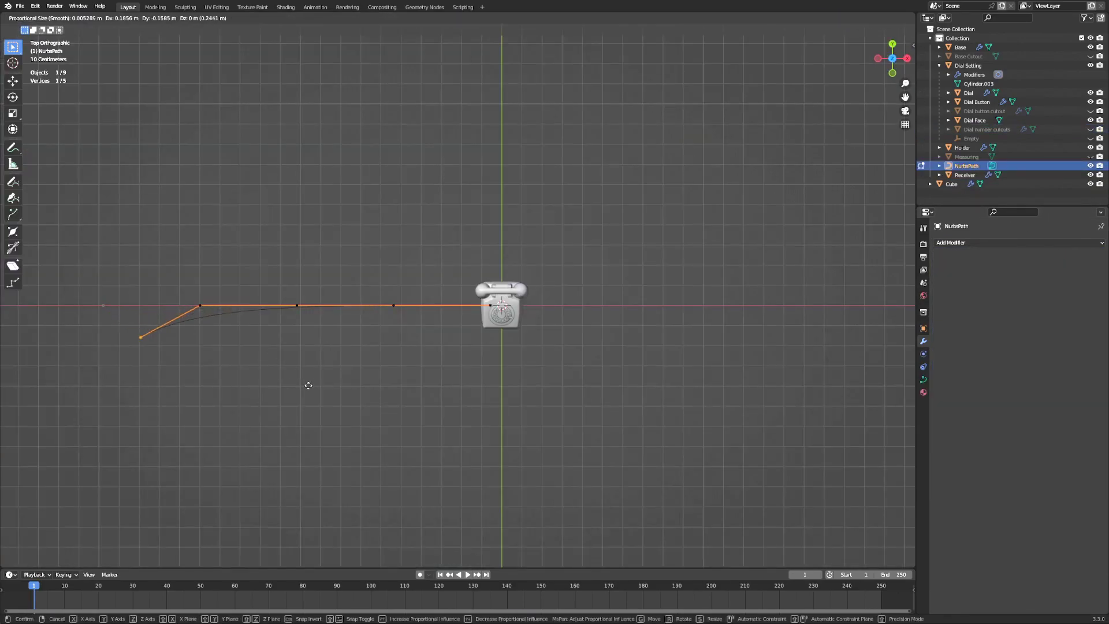
Step: Move the NURBS path's far control point toward the phone using proportional editing
key("Escape")
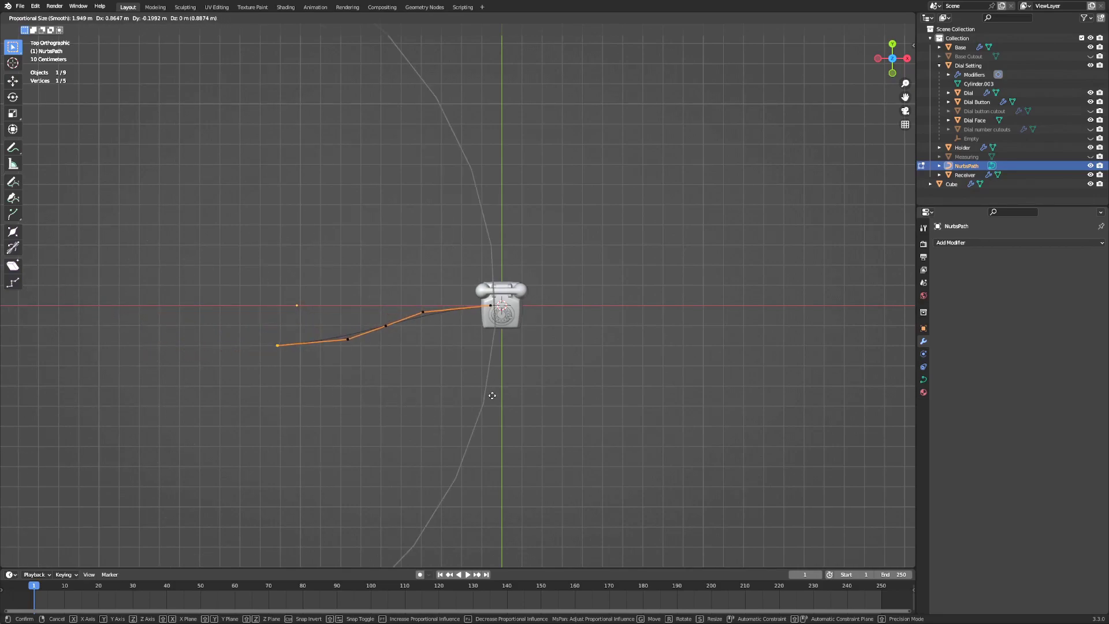
left_click(590, 392)
scroll(345, 394, "up", 5)
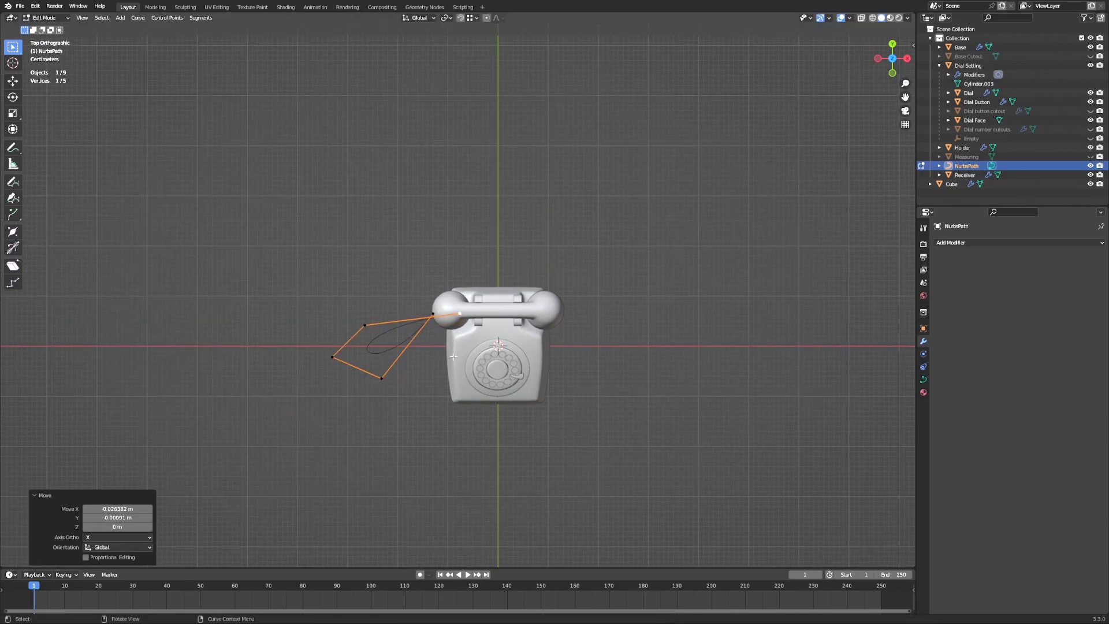
Step: Move one control point of the NURBS path behind the base and bring the outer ones closer to the phone's side
left_click(365, 325)
key("g")
left_click(457, 266)
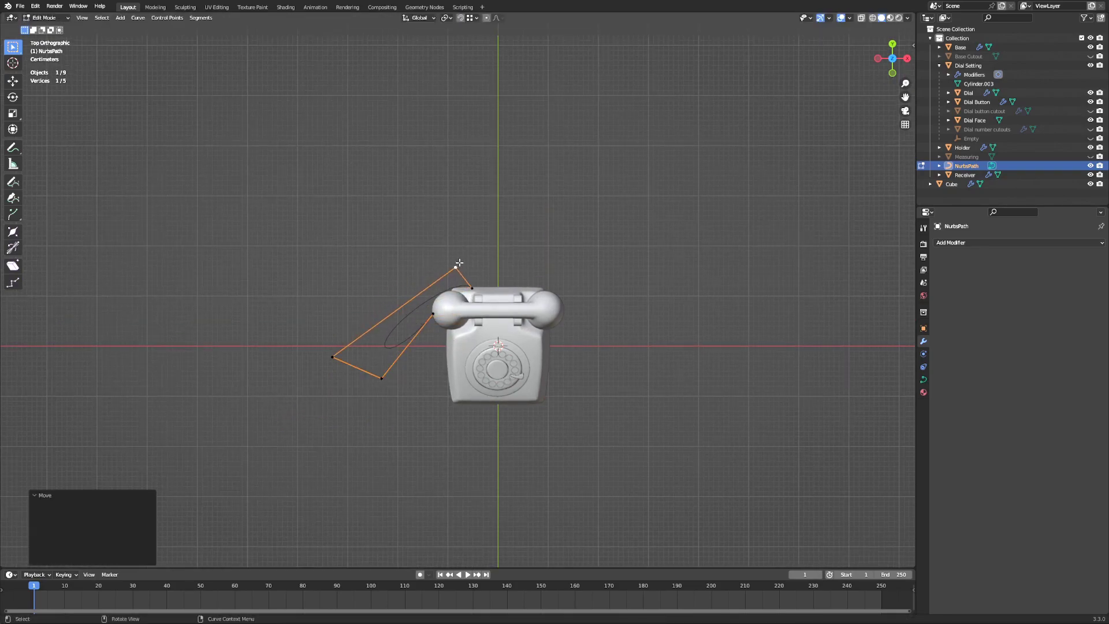
left_click(333, 356)
key("g")
left_click(379, 318)
left_click(382, 378)
middle_click_drag(434, 387, 449, 322)
left_click(448, 323)
Step: In the front view, reposition the two control points at the base end of the NURBS path closer to the ground
key("KP_1")
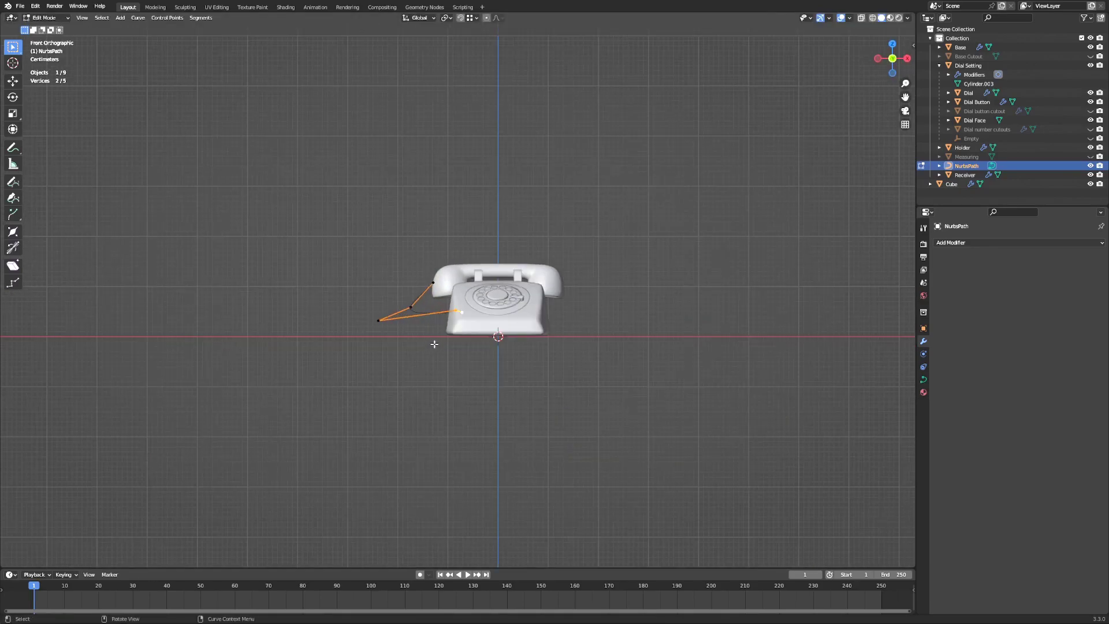
key("g")
left_click(480, 337)
left_click(452, 328)
key("g")
left_click(428, 330)
Step: Raise the extruded vertex about 0.01 m along Z and subdivide the resulting edge
key("g")
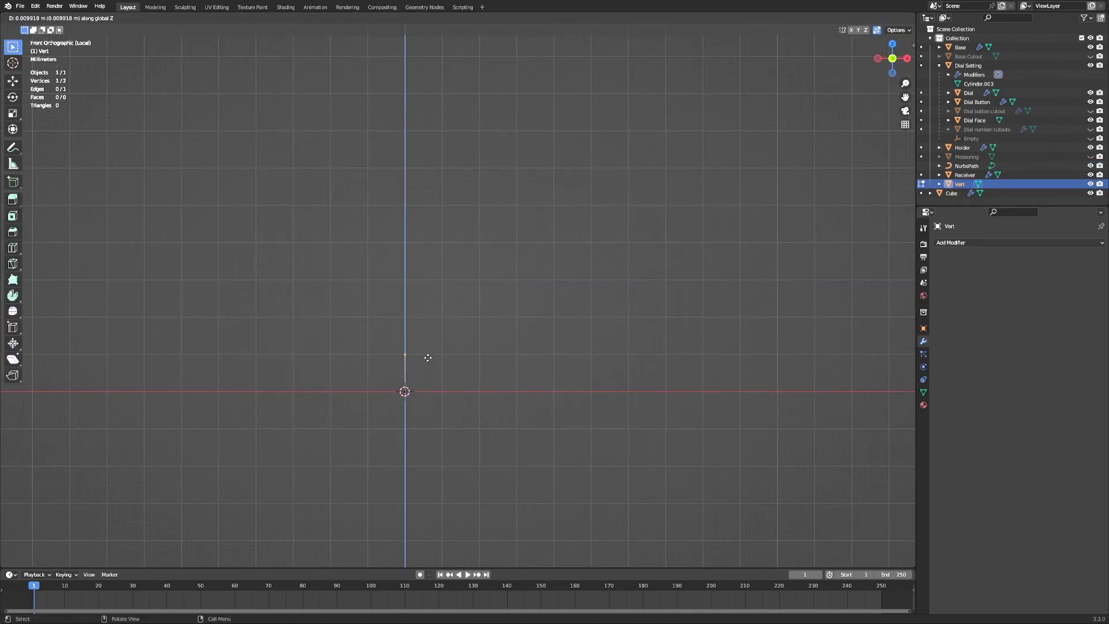
left_click(428, 358)
key("a")
right_click(406, 379)
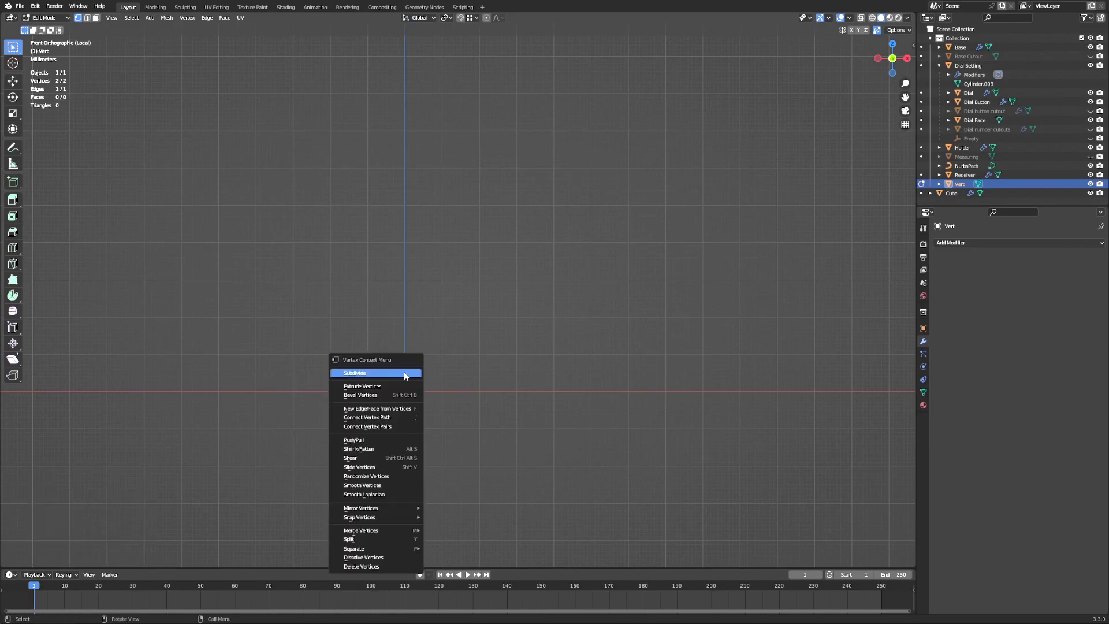
left_click(406, 376)
Step: Move the edge's middle vertices outward along X to form a bent cord profile
scroll(414, 401, "up", 1)
scroll(413, 399, "down", 1)
left_click_drag(390, 361, 421, 384)
key("g")
key("x")
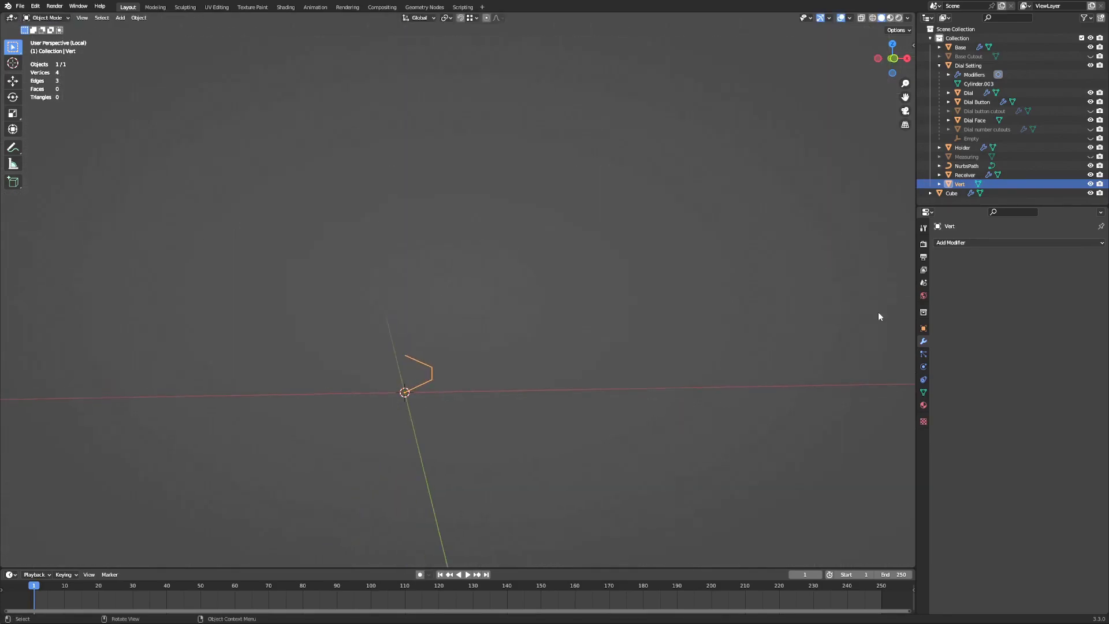
Step: Add a Screw modifier to the profile and set its screw height to 0.01 m
left_click(983, 243)
left_click(925, 399)
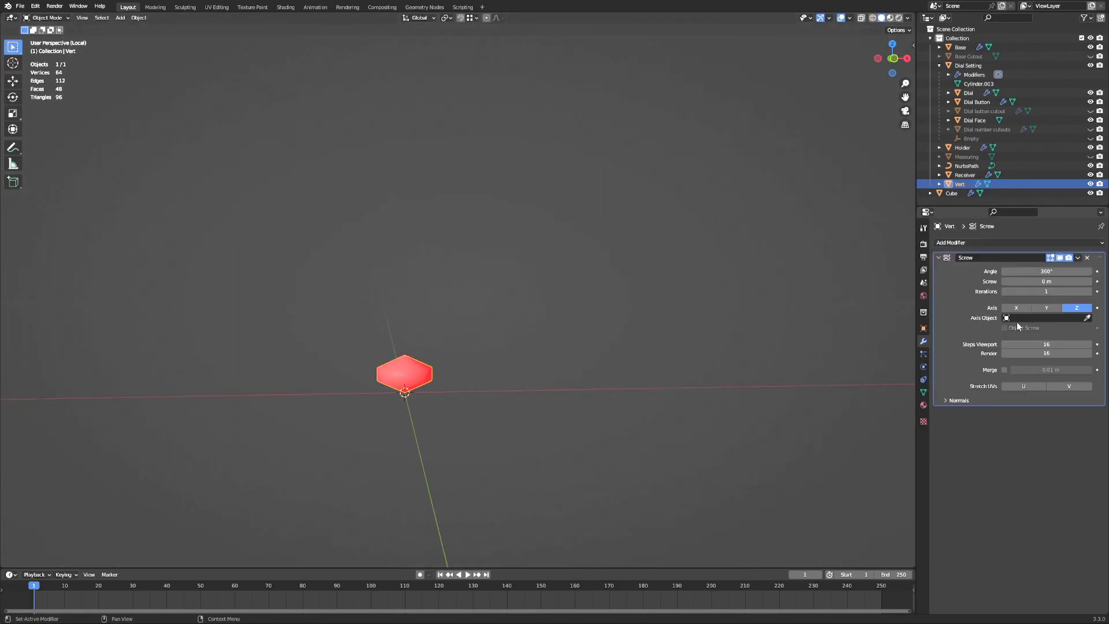
scroll(731, 391, "down", 4)
left_click_drag(1037, 282, 1092, 272)
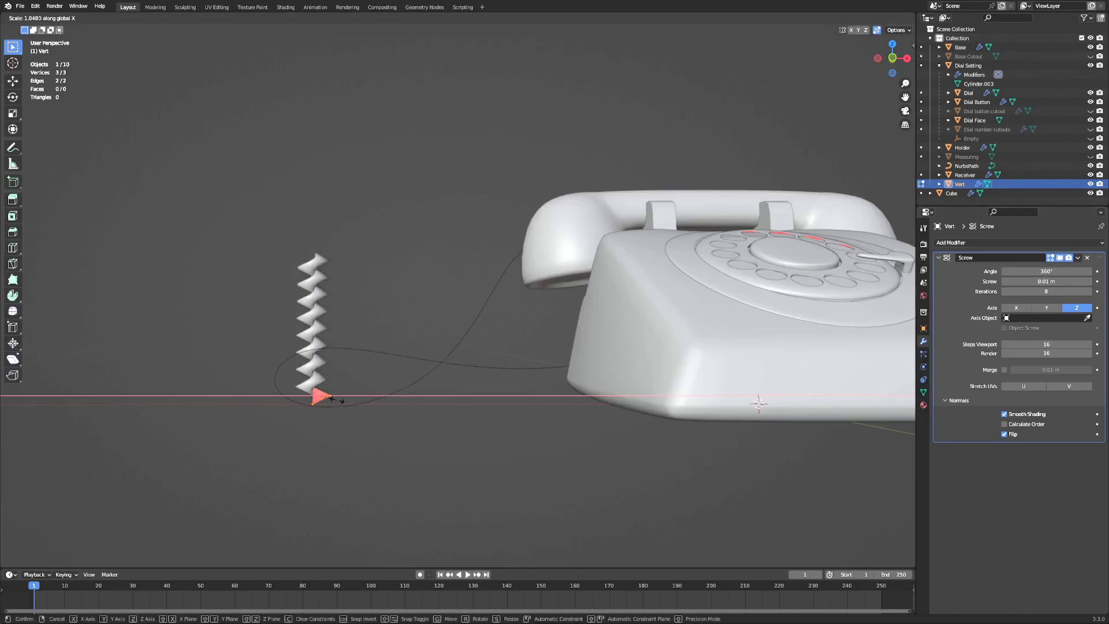
Step: Widen the cord profile along X and move it along Z
left_click(373, 398)
key("g")
key("z")
key("KP_1")
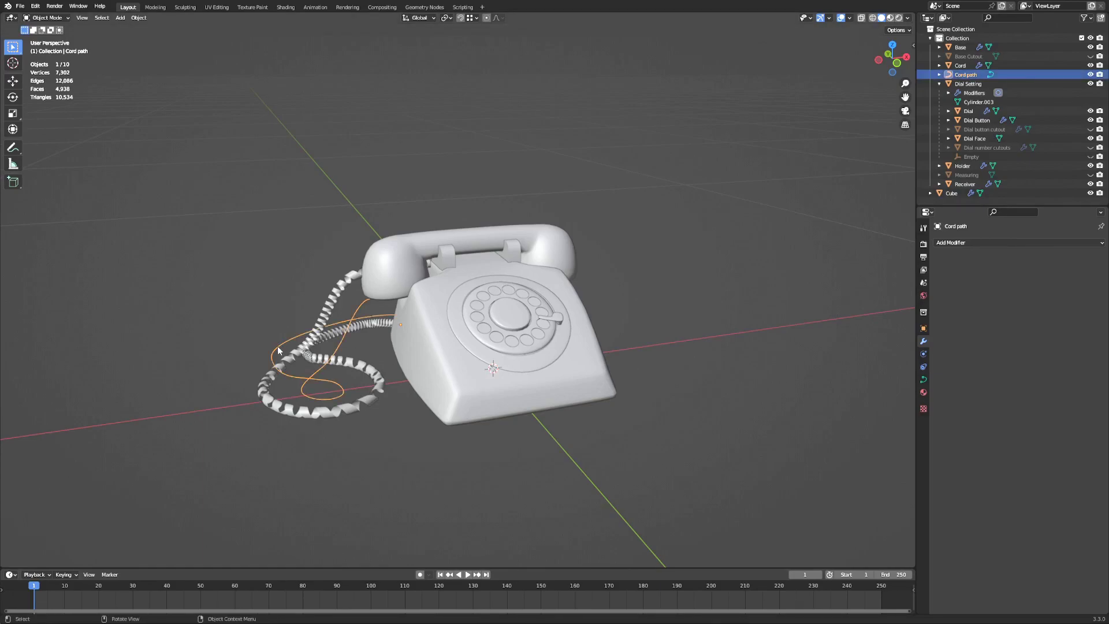
Step: Set a new origin for the Cord path, and snap the Cord object back into line with the path
right_click(277, 351)
mouse_move(278, 351)
left_click(338, 368)
left_click(304, 338)
right_click(304, 338)
key("Escape")
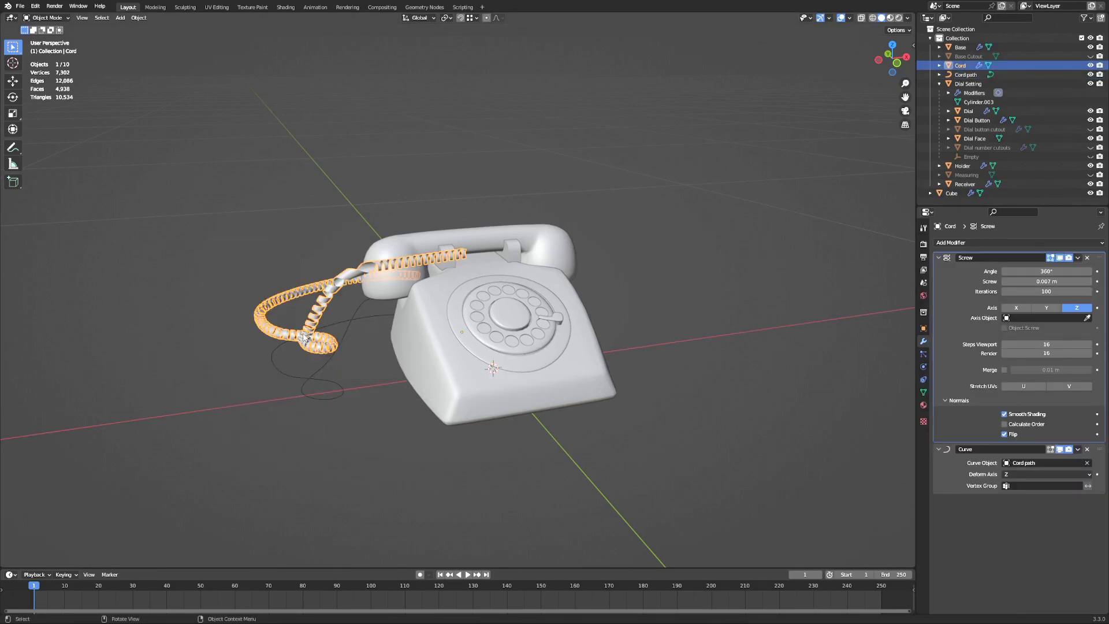
key("shift+s")
left_click(241, 300)
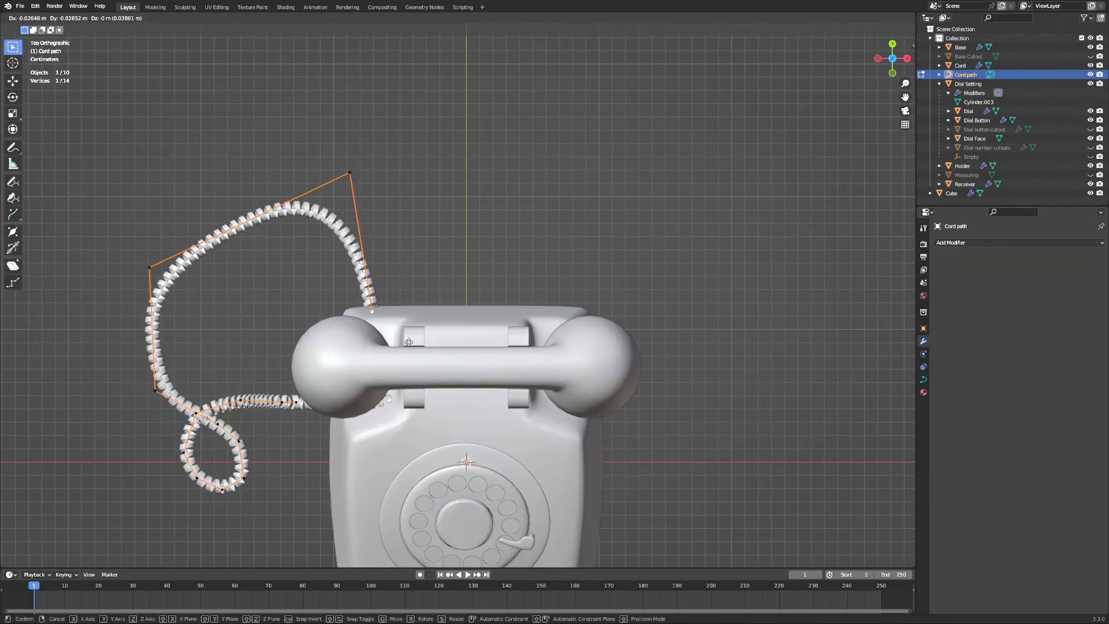
Step: Pull the control points of the Cord path's upper arc inward, closer to the phone and handset
left_click(409, 342)
left_click(350, 172)
key("g")
left_click(375, 252)
left_click(150, 268)
key("g")
left_click(274, 277)
left_click(155, 391)
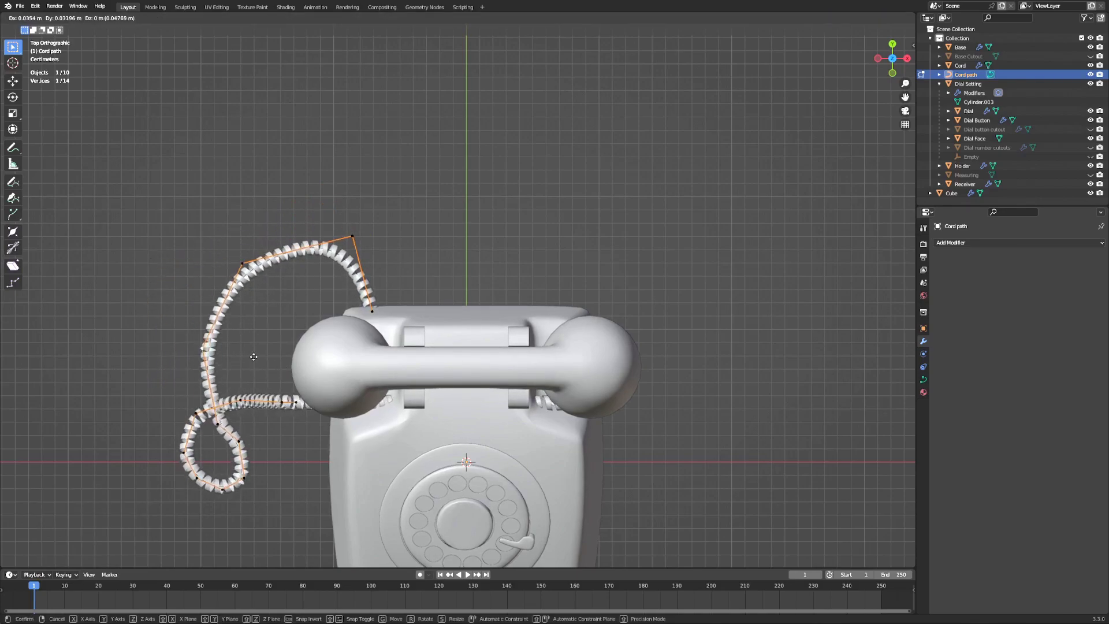
left_click(270, 403)
Step: Widen the Cord path's lower loop by moving its control points outward, deleting one surplus point on the loop
left_click(258, 433)
key("g")
left_click(285, 455)
left_click(269, 467)
key("x")
key("g")
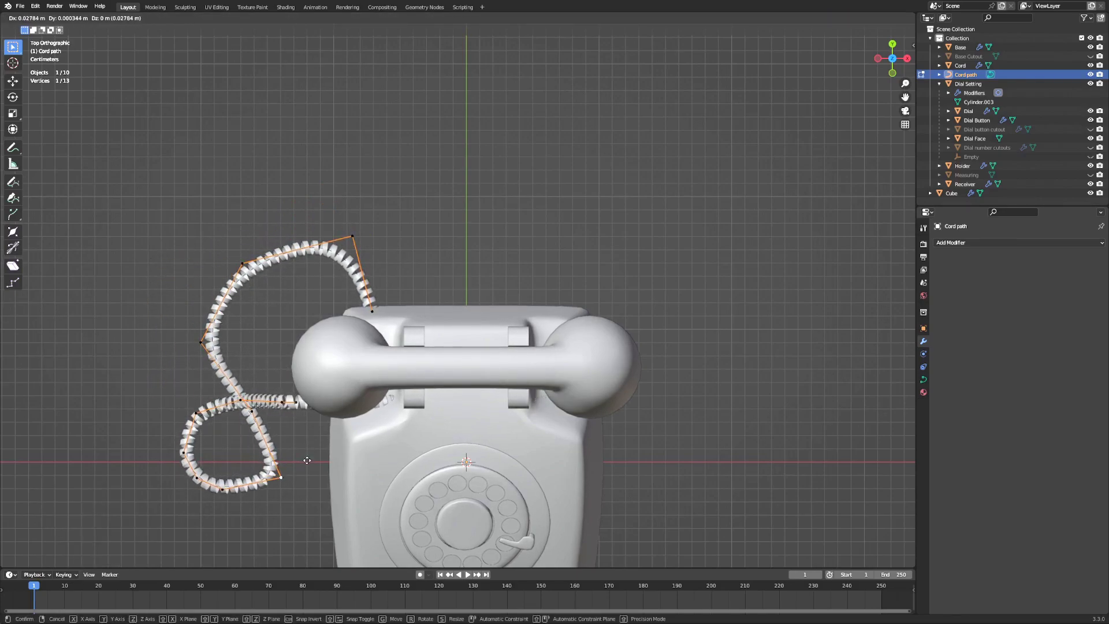
left_click(308, 462)
key("g")
left_click(225, 516)
Step: Move the two uppermost control points of the Cord path closer to the back of the phone base
left_click(353, 236)
key("g")
left_click(376, 255)
left_click(242, 264)
key("g")
left_click(283, 262)
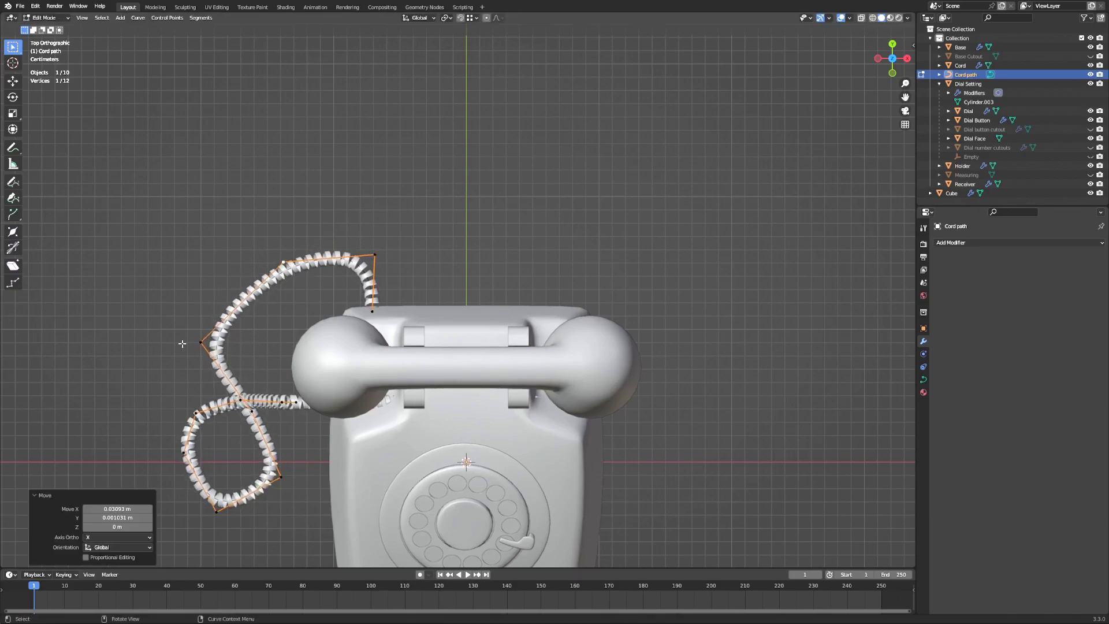
Step: Reposition the Cord path's outer side point and loop points nearer the base, and delete surplus points to smooth the loop
left_click(260, 423)
key("g")
left_click(281, 494)
key("g")
left_click(303, 486)
key("x")
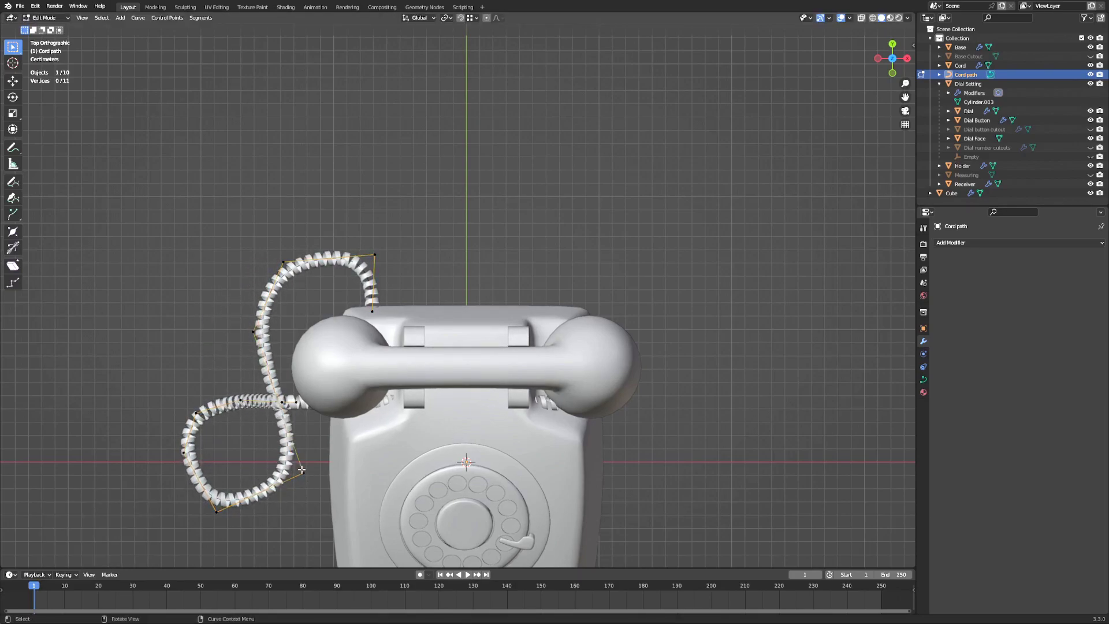
key("g")
left_click(306, 467)
key("x")
left_click(231, 413)
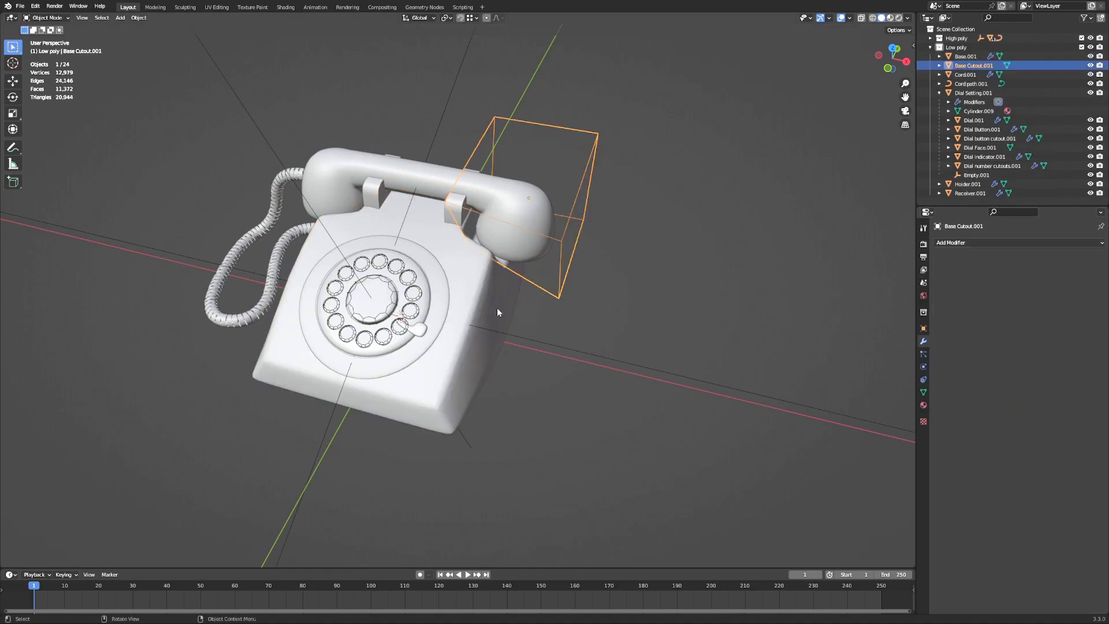
Step: Exclude the High poly collection from the view layer, and apply the Base Cutout Boolean modifier on Base.001
left_click(470, 314)
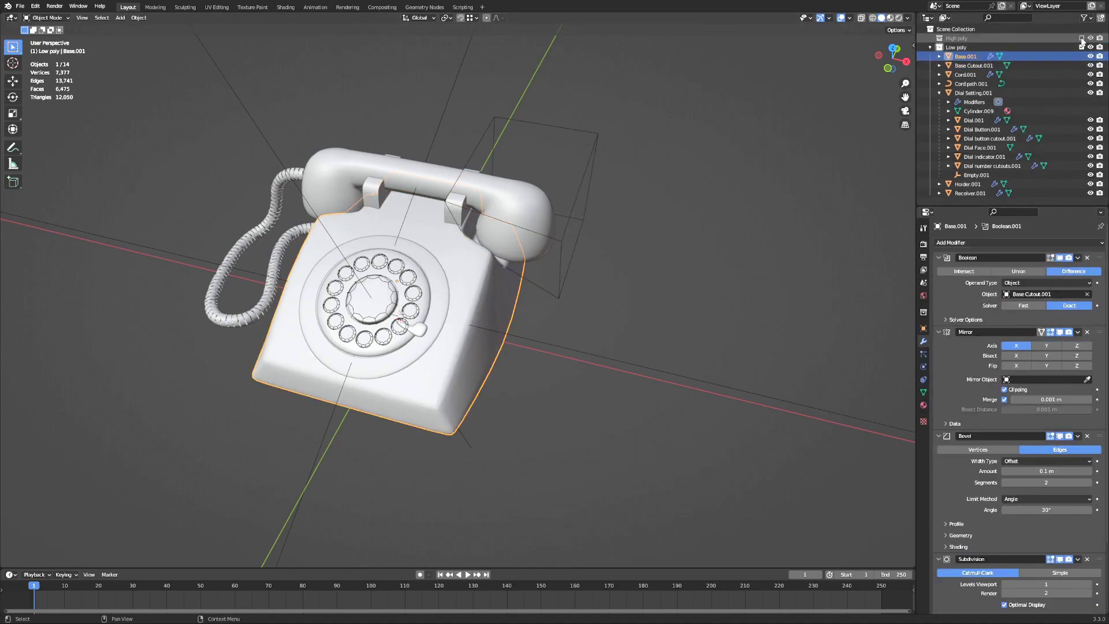
key("g")
right_click(497, 310)
left_click(1061, 269)
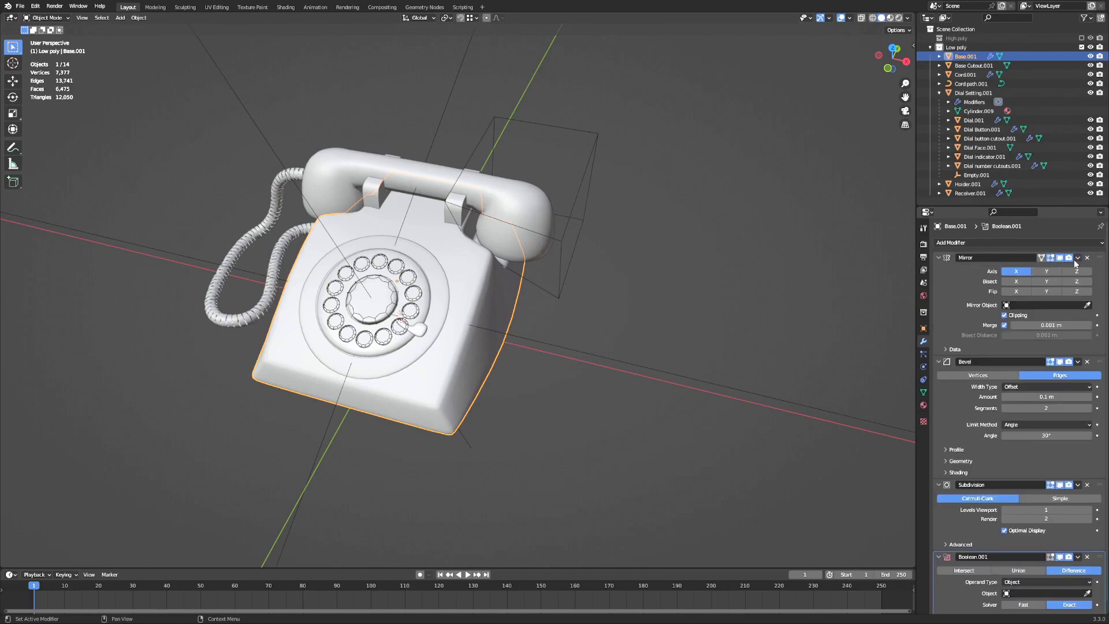
Step: Apply the Mirror, Bevel and Subdivision modifiers on Base.001, and remove its empty Boolean.001 modifier
left_click(1079, 257)
left_click(1072, 268)
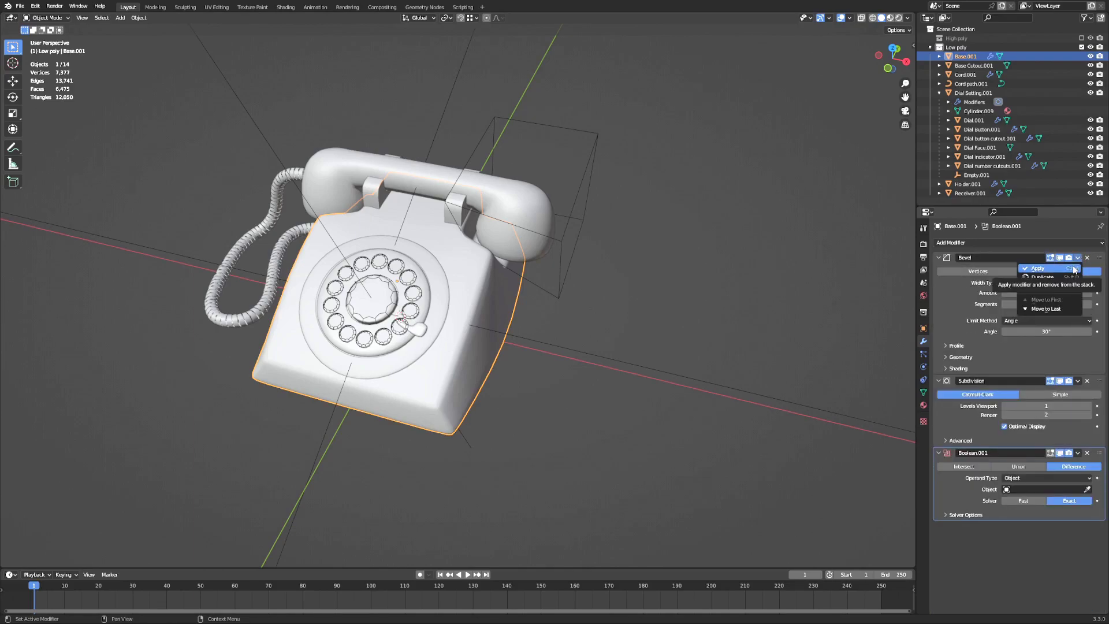
left_click(1078, 257)
left_click(1065, 268)
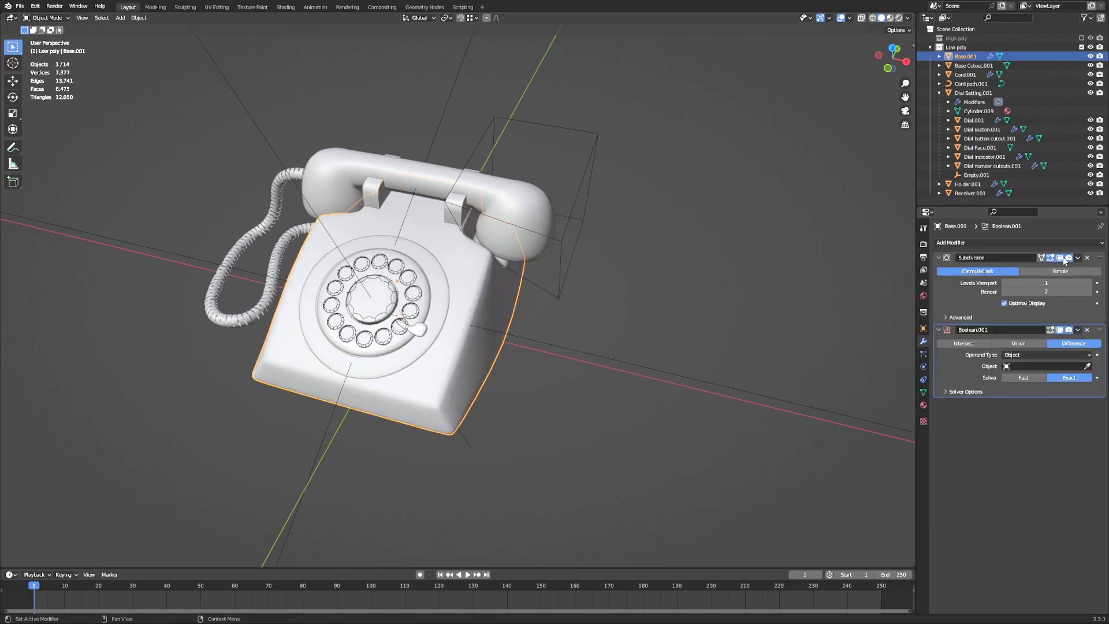
left_click(1072, 268)
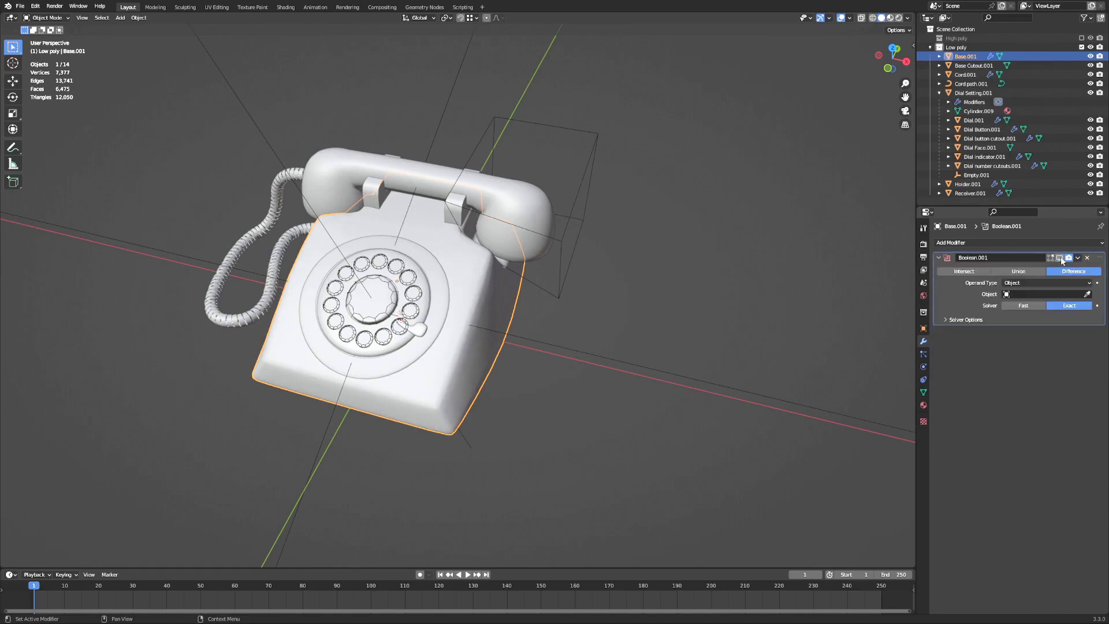
left_click(1087, 258)
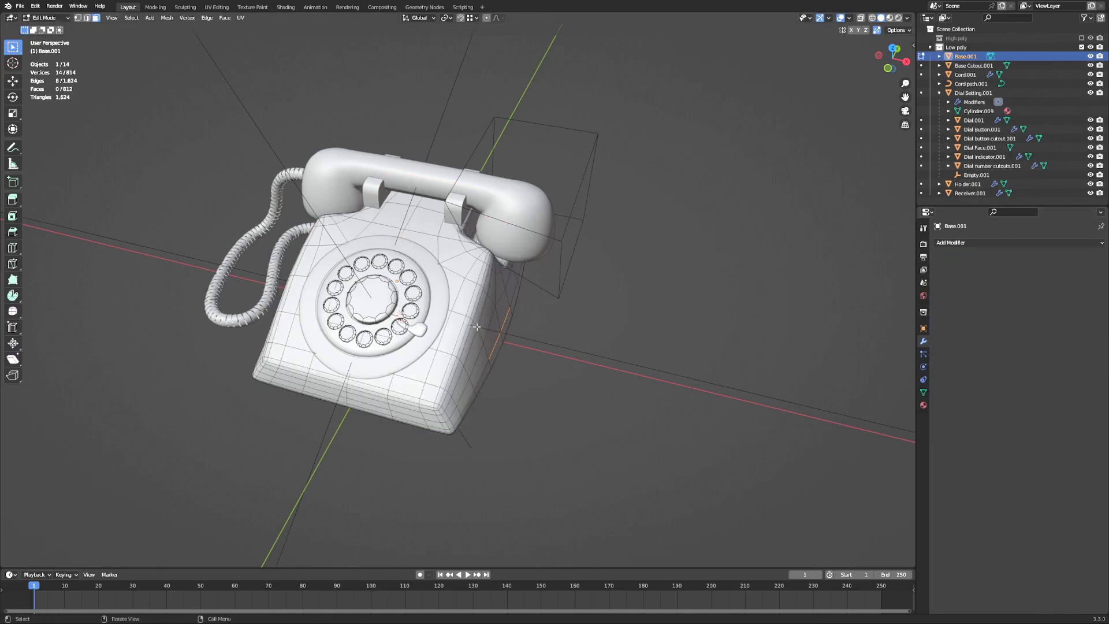
Step: Try a Collapse Decimate modifier on Base.001 with a ratio of about 0.32, and remove the modifier
key("Tab")
key("Tab")
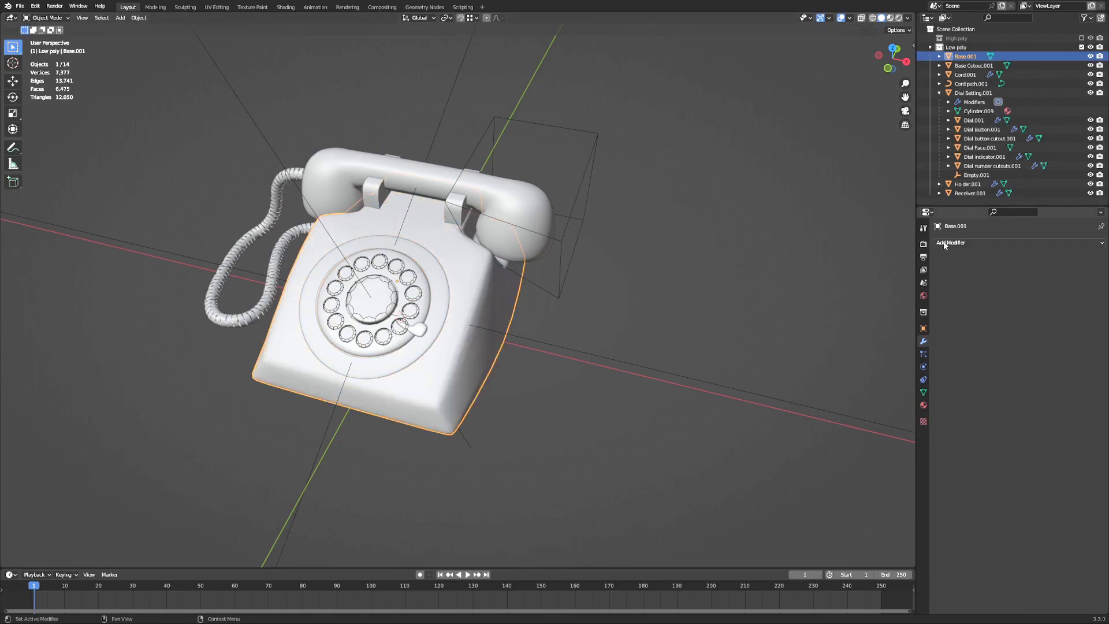
left_click(944, 242)
left_click(947, 297)
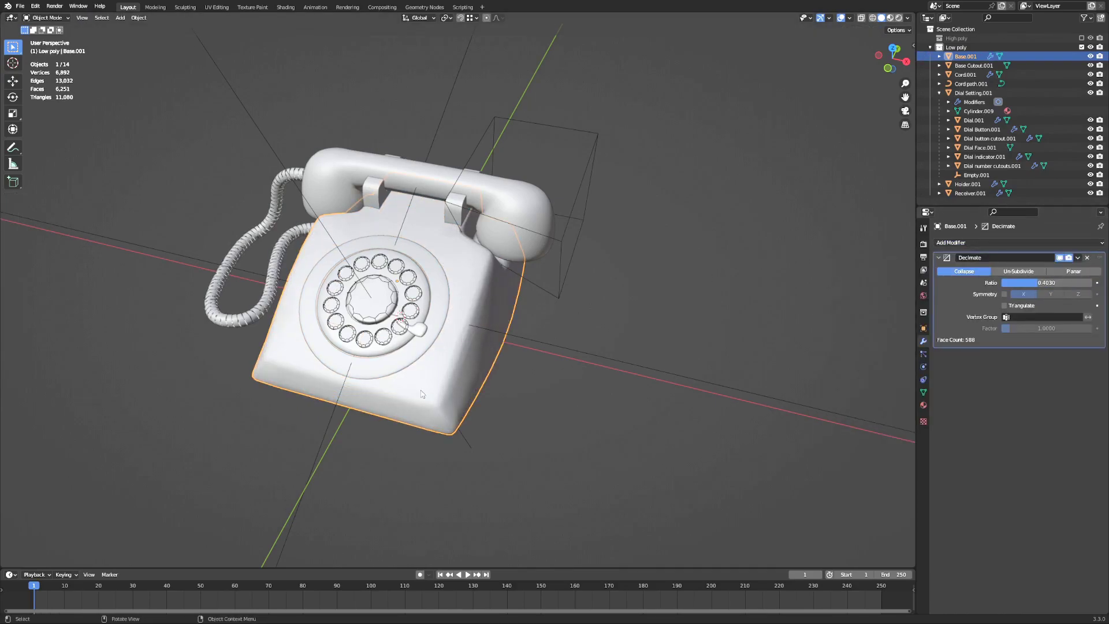
middle_click_drag(421, 394, 619, 356)
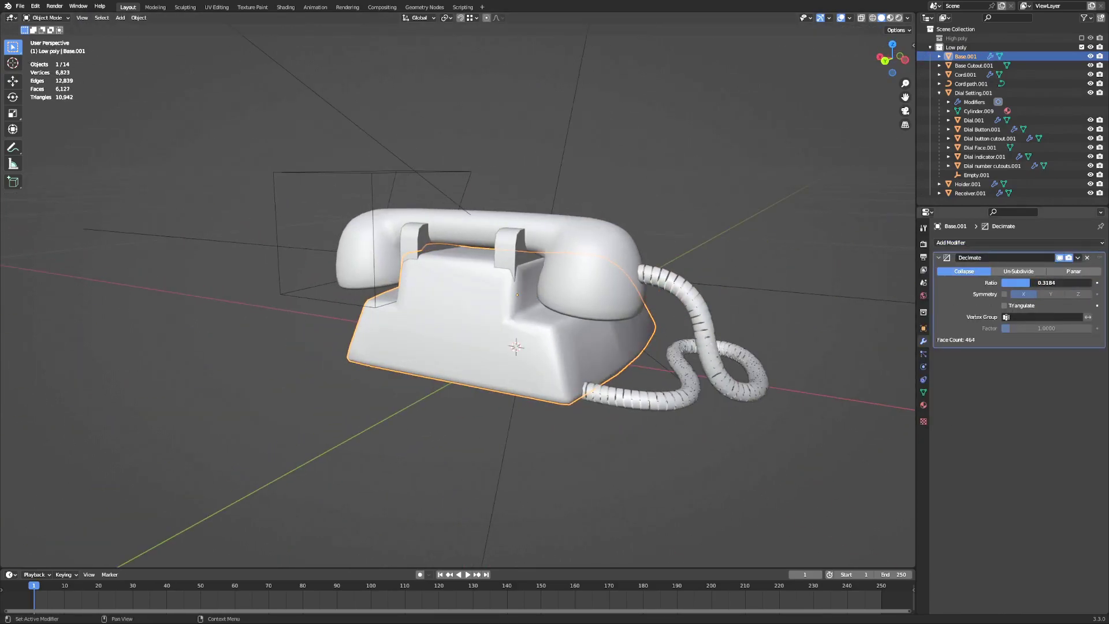
left_click(1087, 258)
Step: Apply the Mirror modifier on Holder.001
middle_click_drag(849, 370, 633, 398)
left_click(512, 263)
left_click(938, 258)
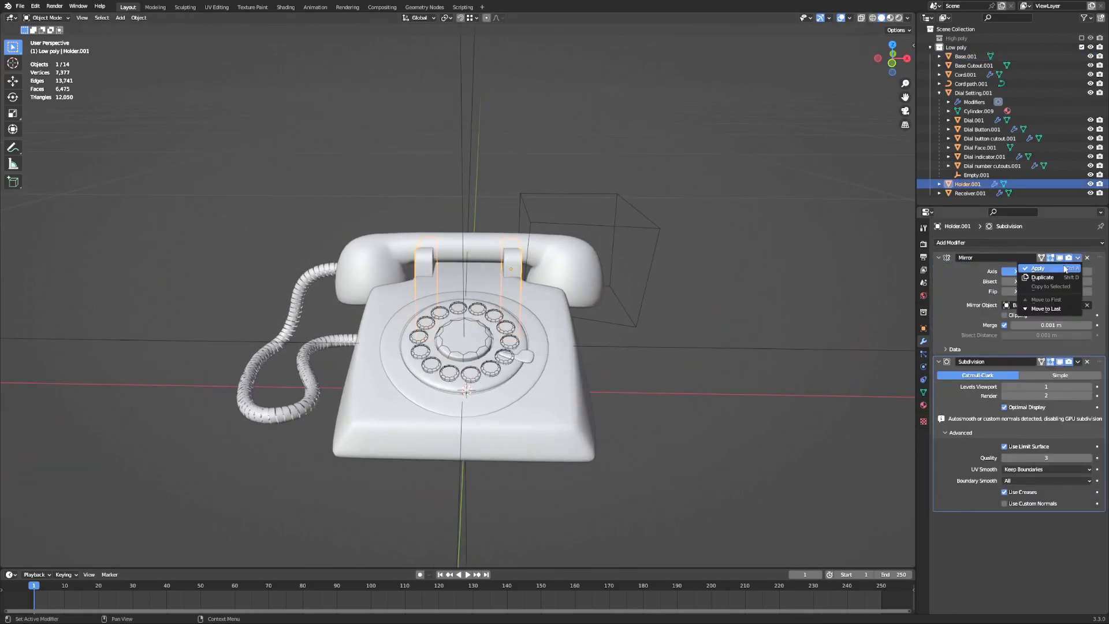
left_click(1067, 268)
Step: Merge all vertices of Base.001 by distance
left_click(586, 416)
key("Tab")
key("m")
left_click(586, 415)
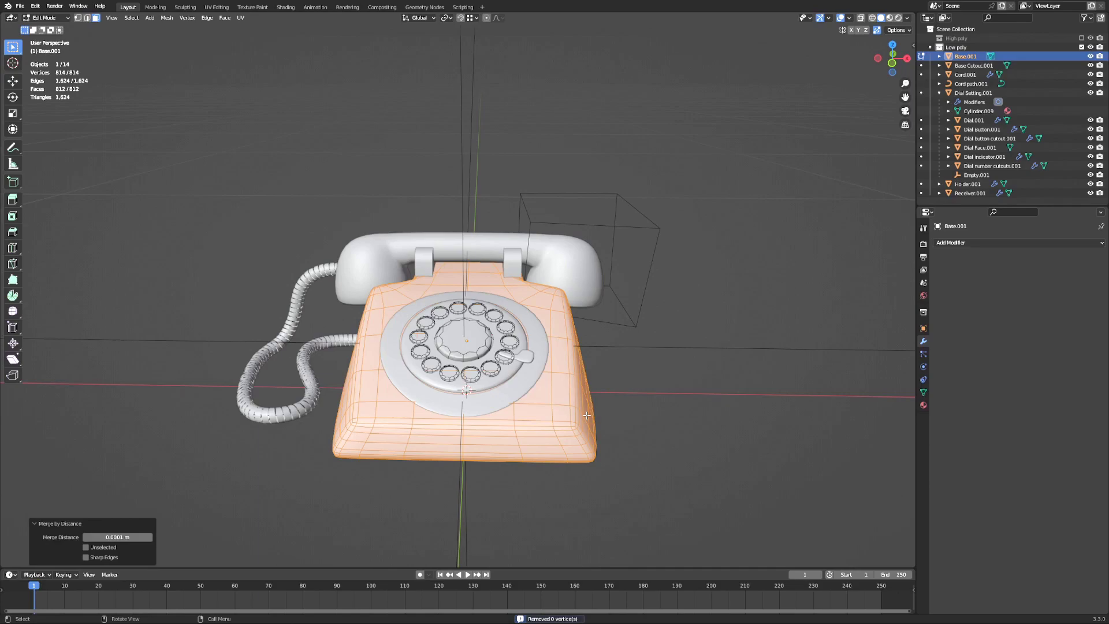
key("Tab")
Step: Apply the modifier above Subdivision on Receiver.001, and compare the handset with the Subdivision display off and on
left_click(970, 193)
left_click(1079, 258)
left_click(1078, 262)
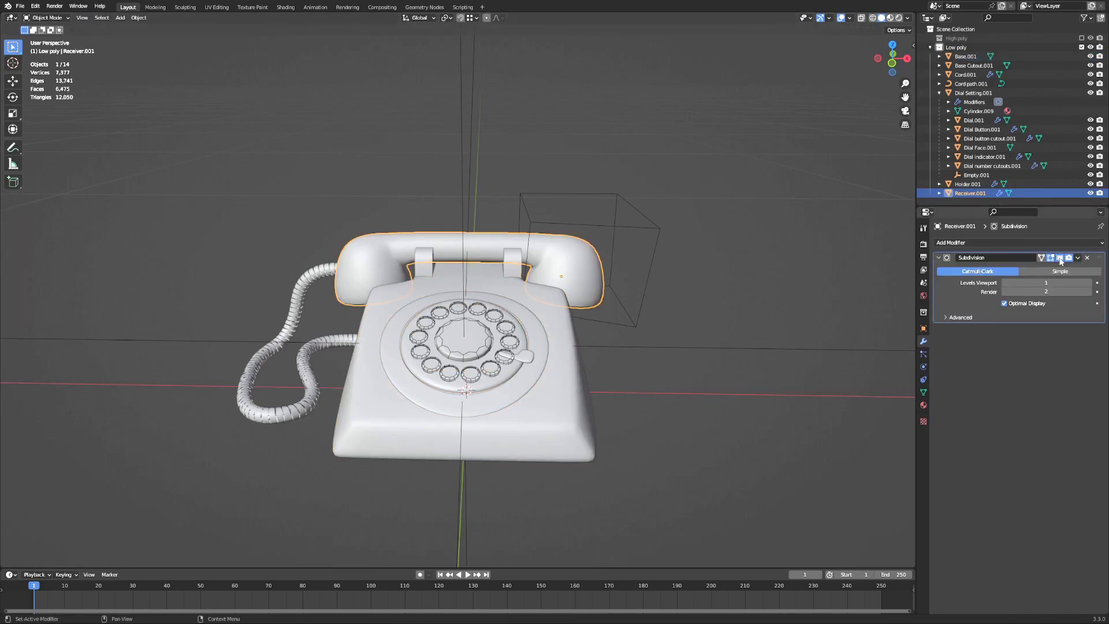
left_click(1060, 259)
left_click(1060, 259)
Step: Undo the recent changes back to Holder.001 with its Mirror and Subdivision modifiers in place
key("ctrl+z")
key("ctrl+z")
key("ctrl+z")
key("ctrl+z")
key("ctrl+z")
key("ctrl+z")
key("ctrl+z")
key("ctrl+z")
key("ctrl+z")
middle_click_drag(663, 381, 647, 410)
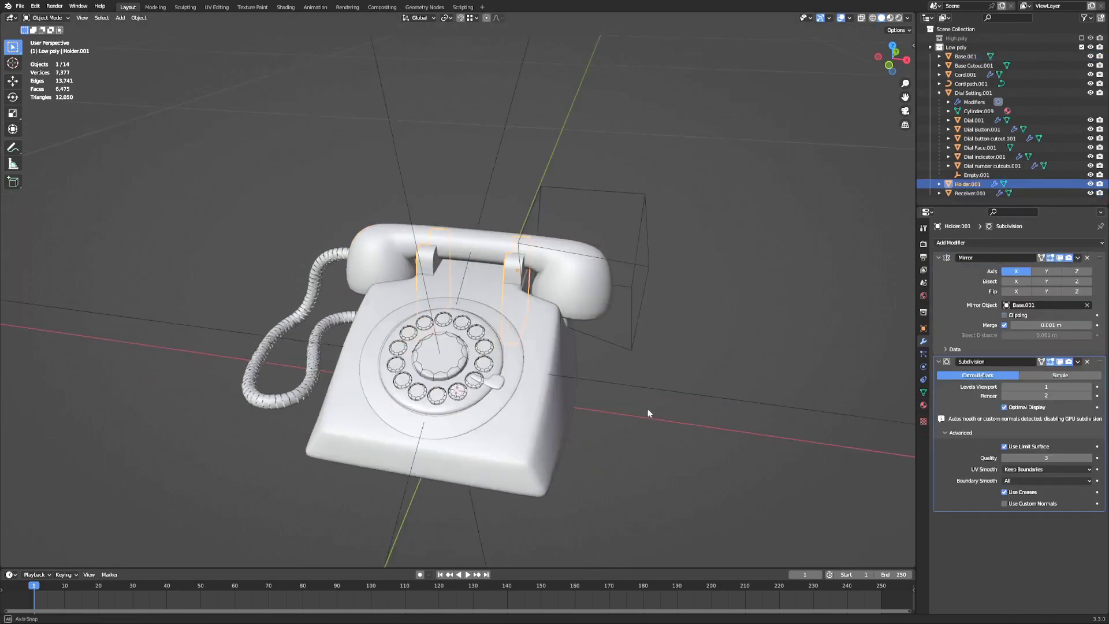
Step: Isolate Holder.001, and apply its Mirror and Subdivision modifiers
key("KP_Divide")
left_click(1061, 259)
left_click(1061, 258)
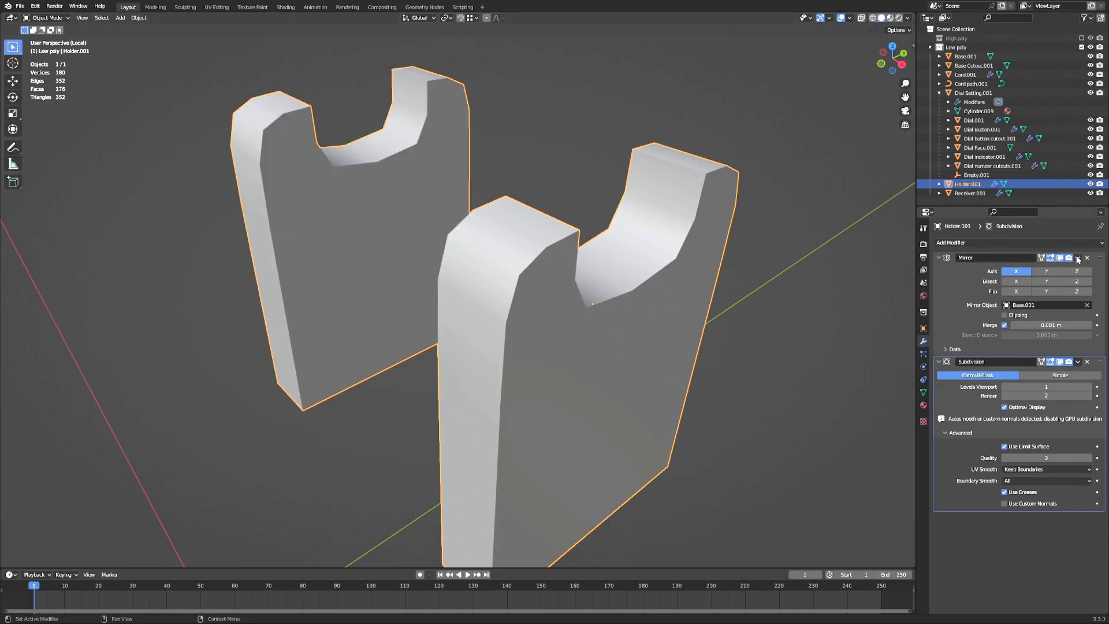
left_click(1078, 258)
left_click(1075, 267)
left_click(1061, 259)
left_click(1061, 259)
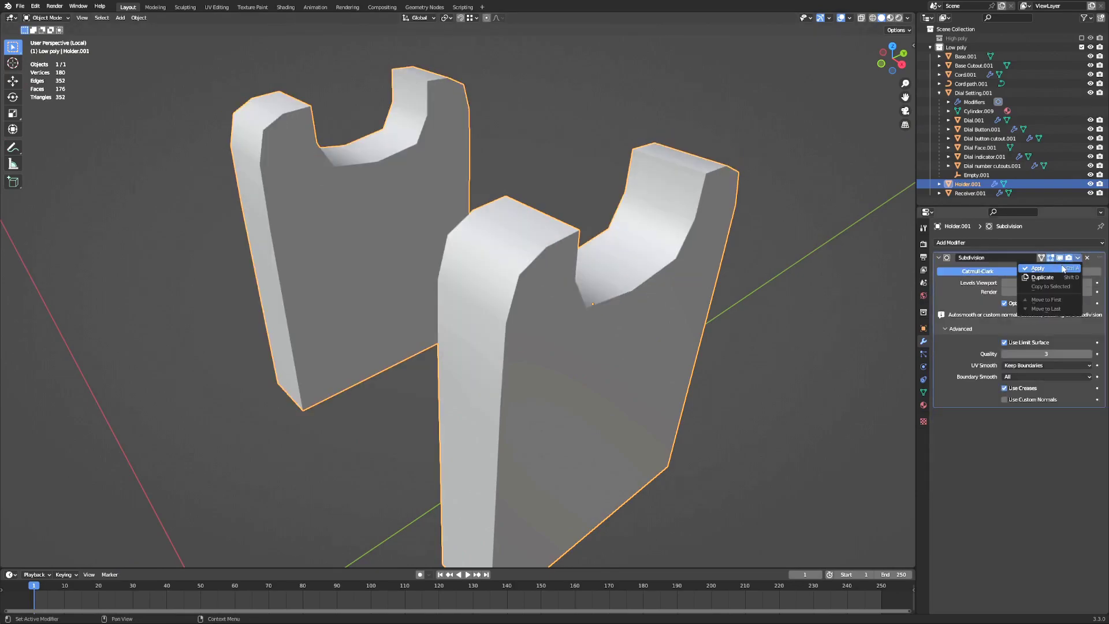
left_click(1063, 269)
Step: Leave the isolated view, open the mesh of Holder.001 for editing, and undo the last operations
key("KP_Divide")
key("Tab")
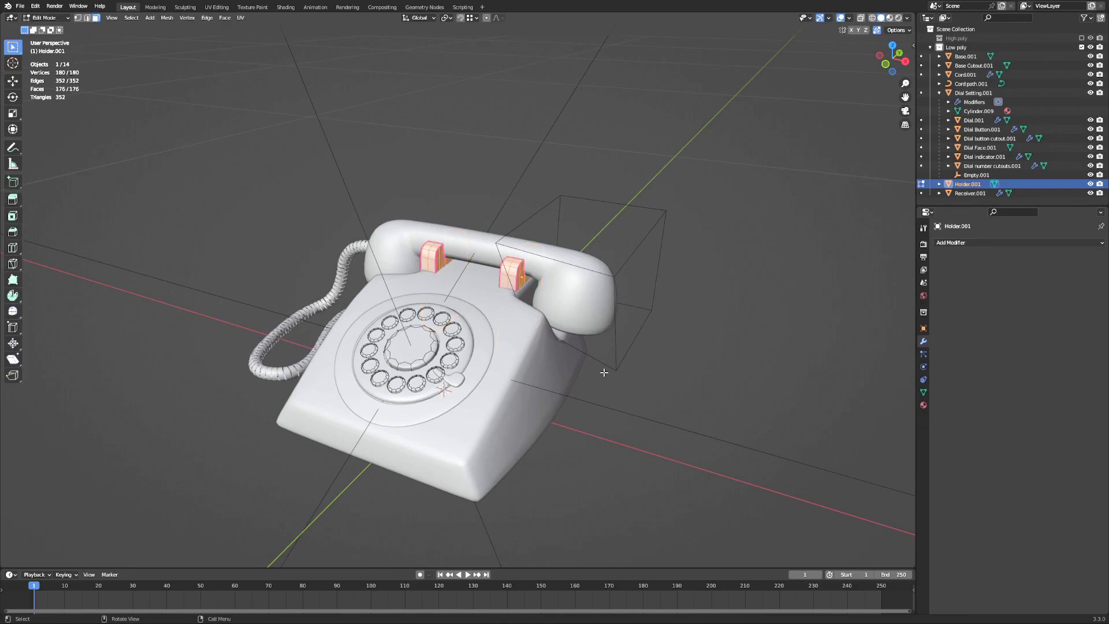
key("ctrl+z")
key("ctrl+z")
key("ctrl+z")
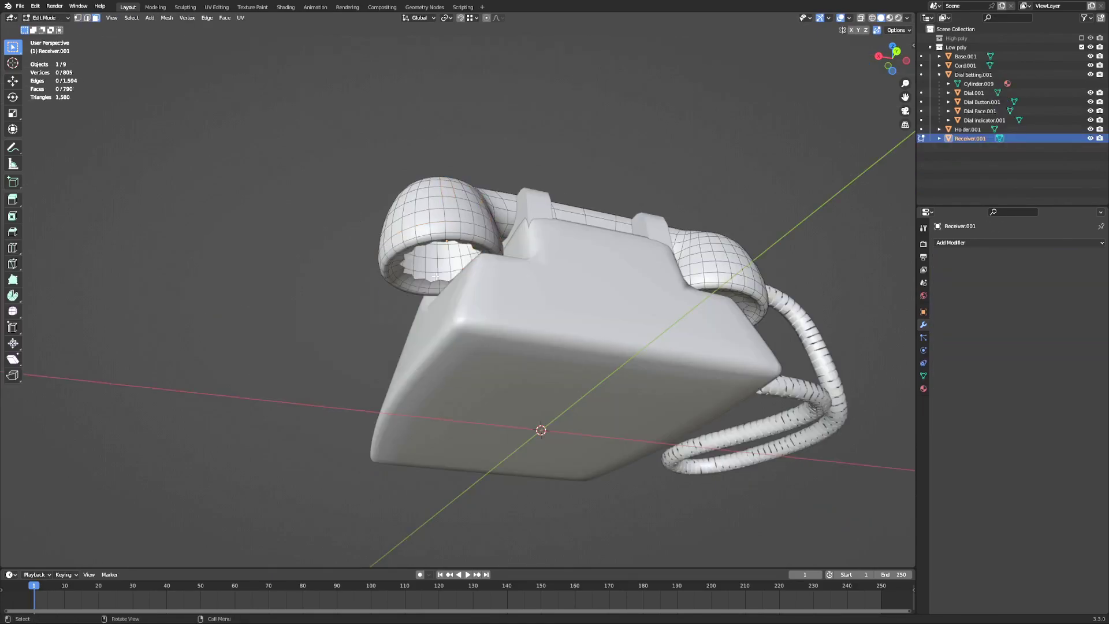
Step: Delete the hidden faces inside Receiver.001, and slide one vertical edge loop of its end cup fully onto the neighbouring loop
middle_click_drag(399, 254, 432, 284)
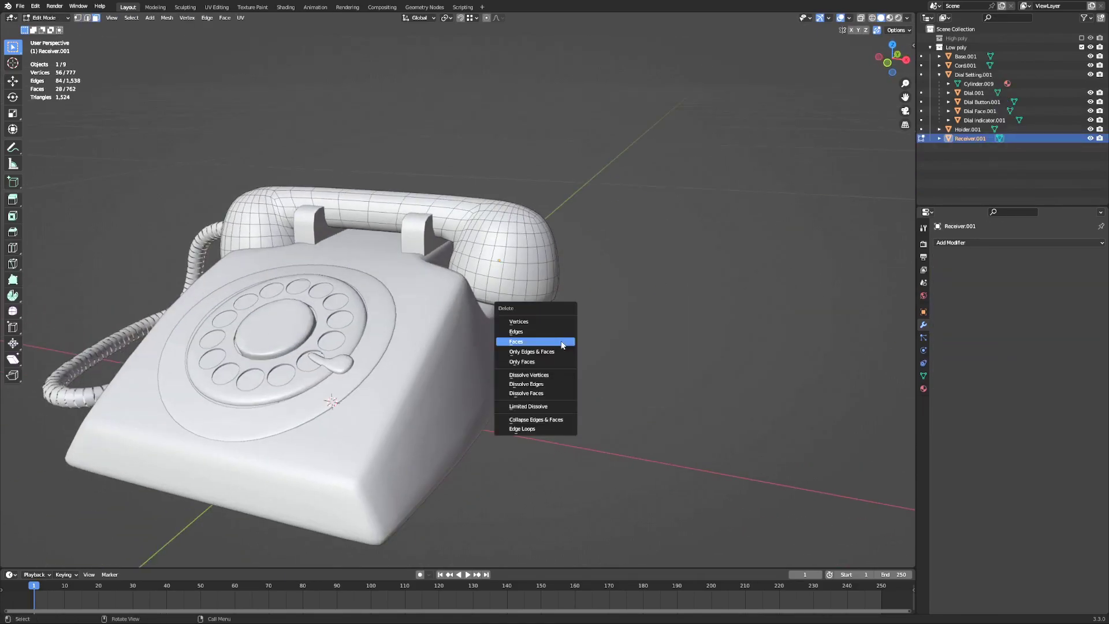
left_click(501, 341)
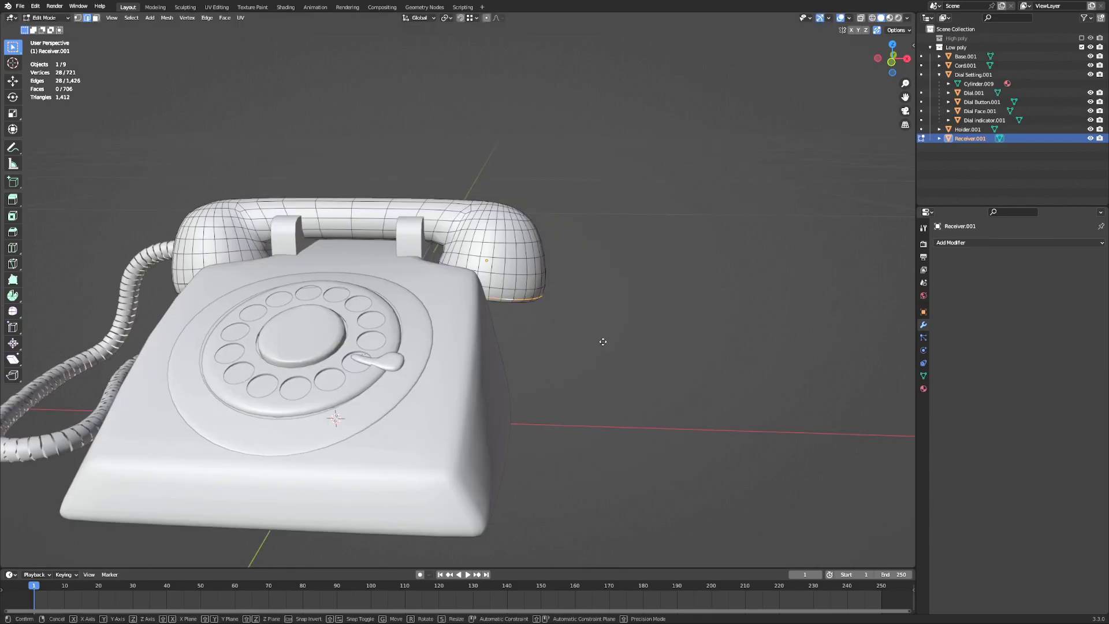
middle_click_drag(550, 237, 470, 292)
left_click(467, 304, "alt")
key("g")
key("g")
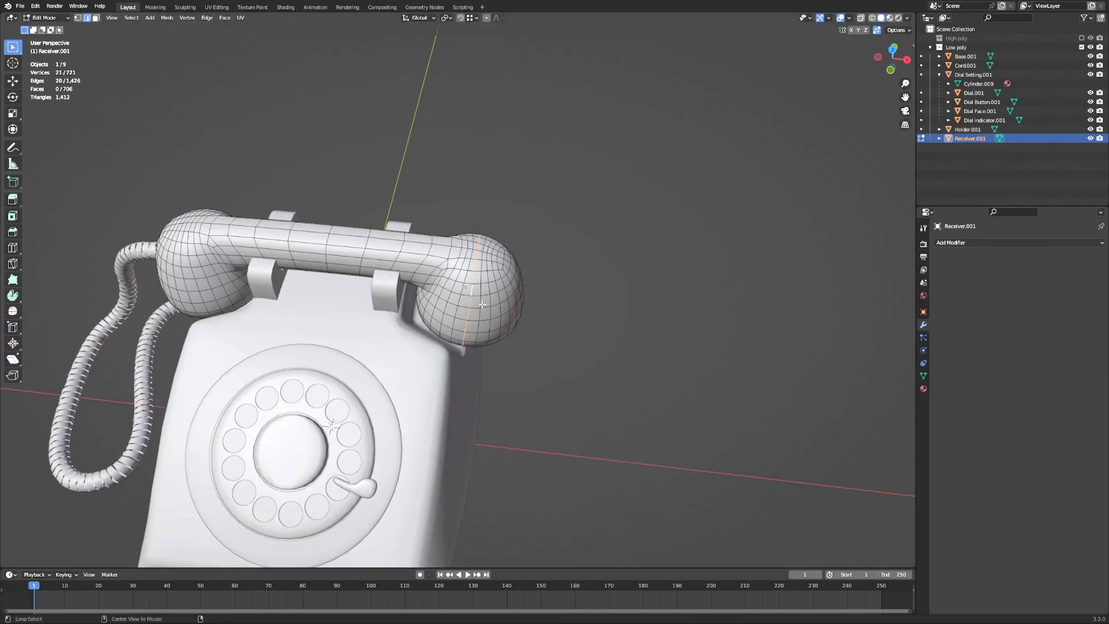
left_click(569, 332)
Step: Slide the edge loops between the receiver's handle and end cup fully onto neighbouring loops to reduce the mesh
middle_click_drag(461, 232, 451, 323, "ctrl")
left_click(452, 323, "alt")
key("g")
key("g")
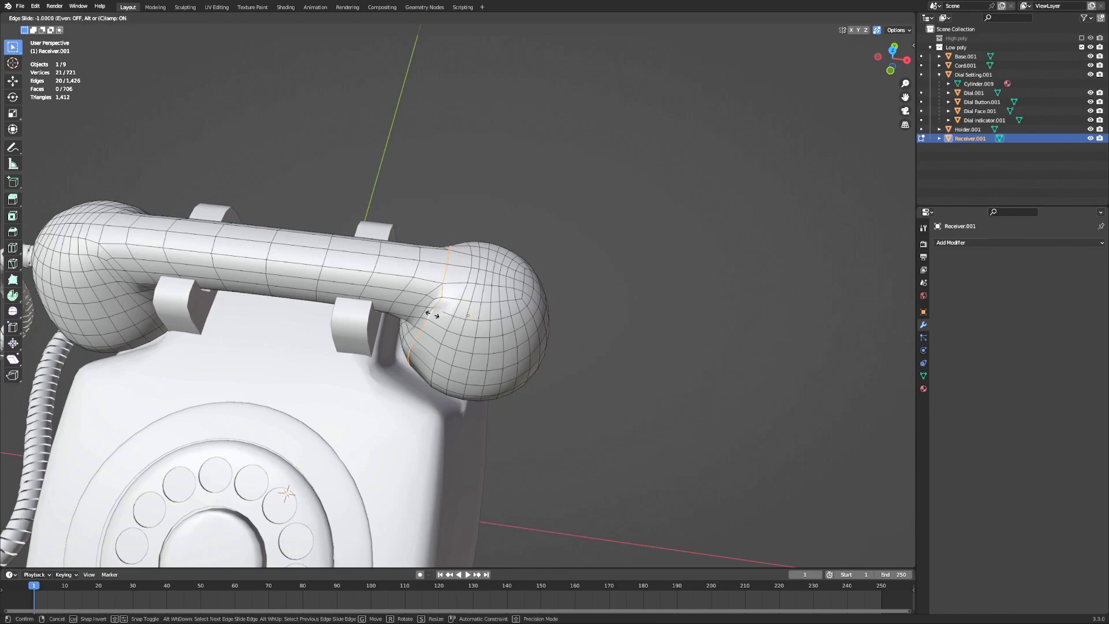
left_click(432, 316)
left_click(464, 326, "alt")
key("g")
key("g")
left_click(489, 332)
left_click(491, 335, "alt")
key("g")
key("g")
left_click(515, 339, "alt")
Step: Slide the edge loops on the outer side of the receiver's end cup fully onto their neighbours
middle_click_drag(515, 339, 442, 324)
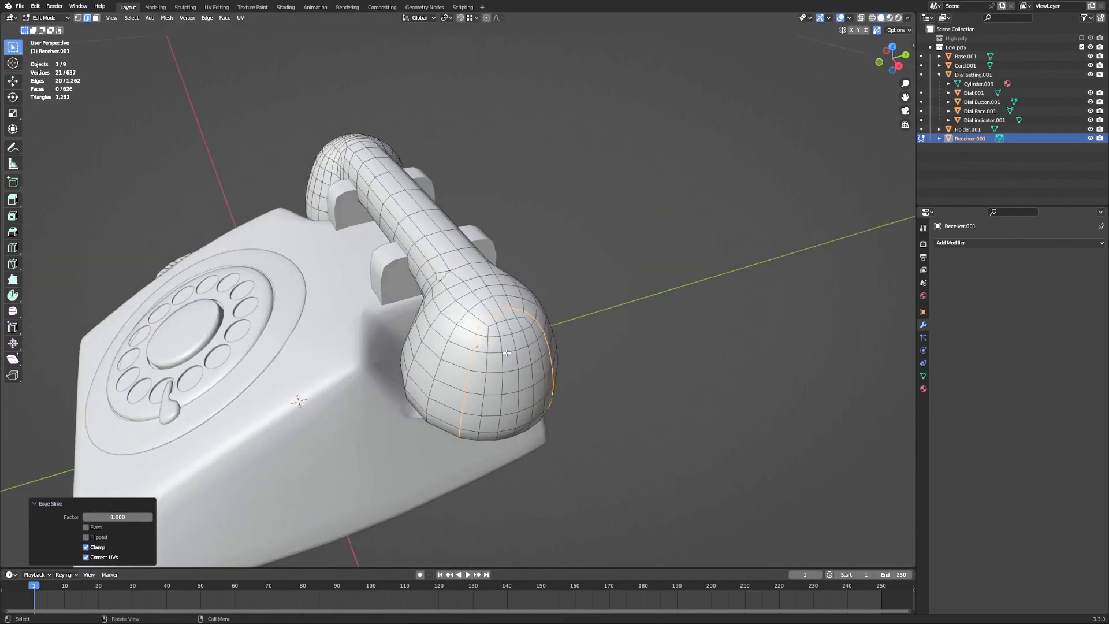
key("g")
key("g")
left_click(535, 365)
middle_click_drag(535, 365, 492, 347)
left_click(518, 361, "alt")
key("g")
key("g")
left_click(489, 358)
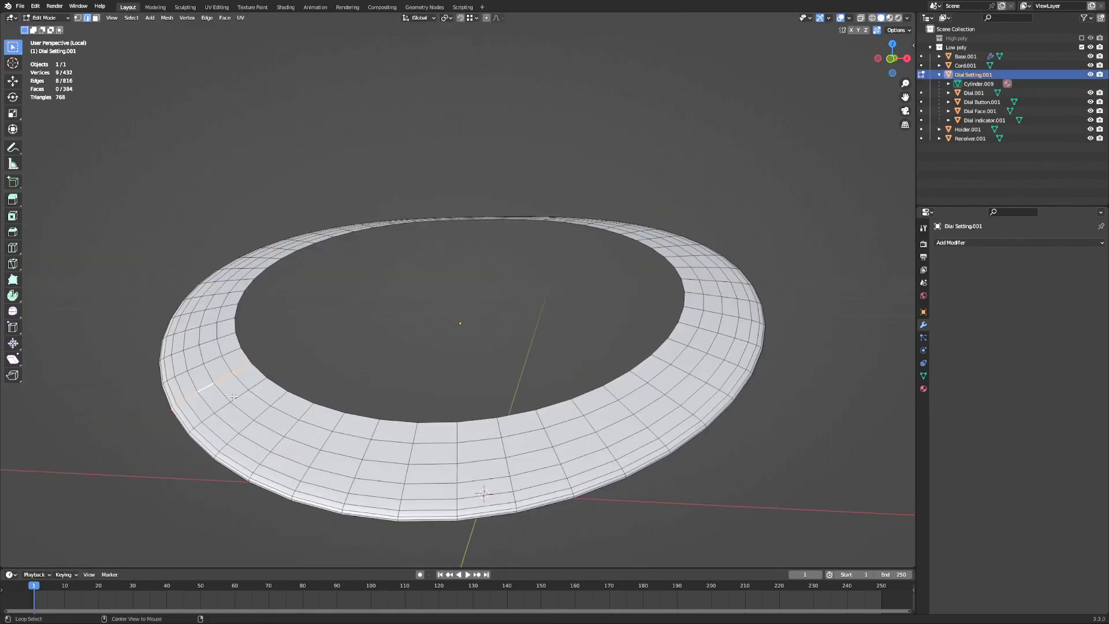
Step: Slide the concentric edge loops of Dial Setting.001 fully onto neighbouring loops to thin out the ring's mesh
left_click(288, 383, "alt")
key("g")
key("g")
left_click(204, 421)
left_click(200, 422, "alt")
key("g")
key("g")
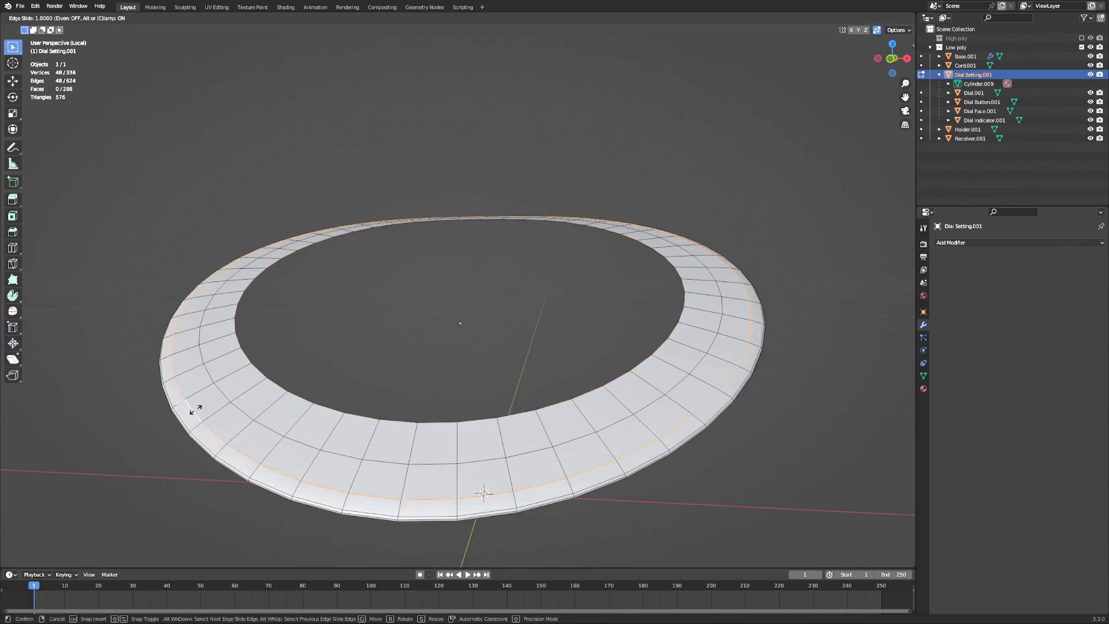
left_click(191, 417)
left_click(186, 425, "alt")
middle_click_drag(186, 425, 248, 396)
key("g")
key("g")
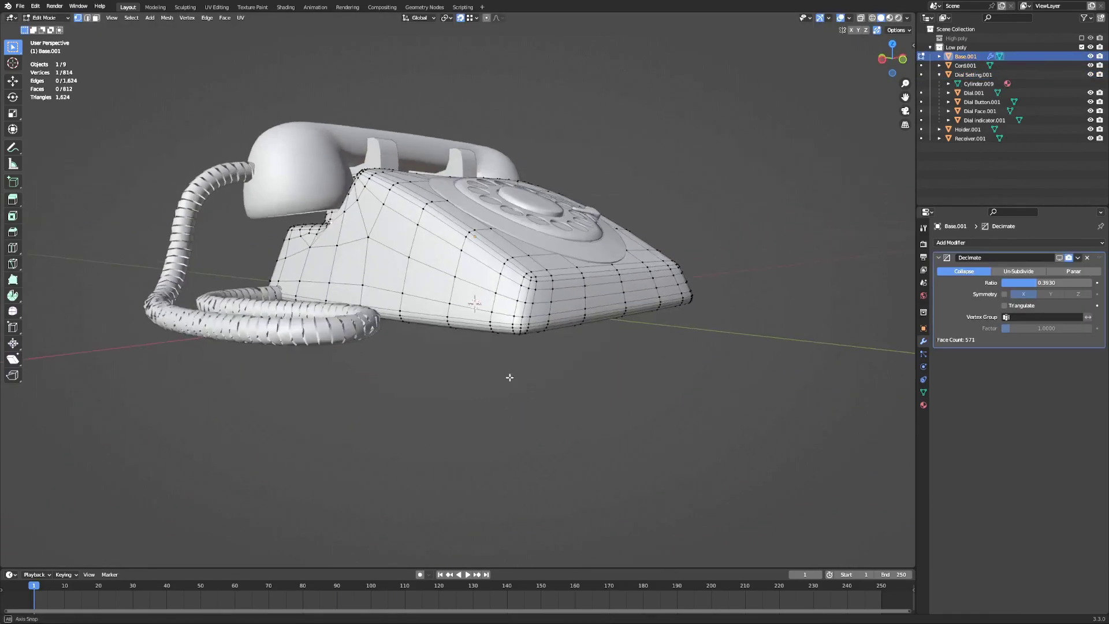
Step: Select the central faces on the underside of Base.001, grow the selection, and delete those faces
key("3")
middle_click_drag(510, 377, 389, 188)
left_click(479, 260, "alt")
left_click(483, 259)
left_click_drag(376, 191, 453, 225)
key("ctrl+KP_Add")
key("ctrl+KP_Add")
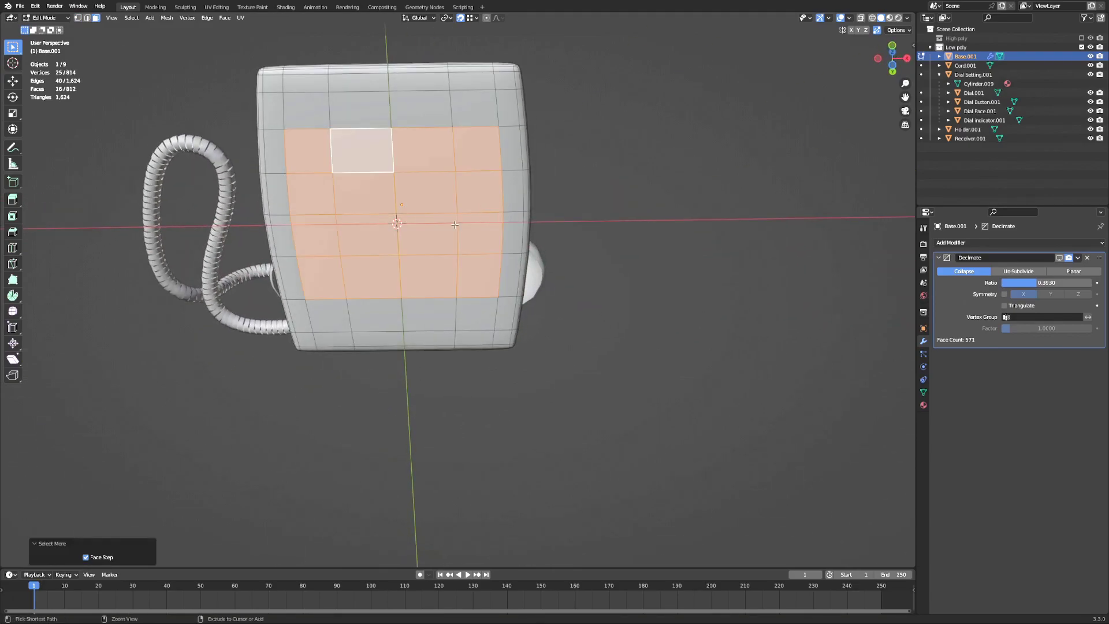
key("x")
left_click(440, 183)
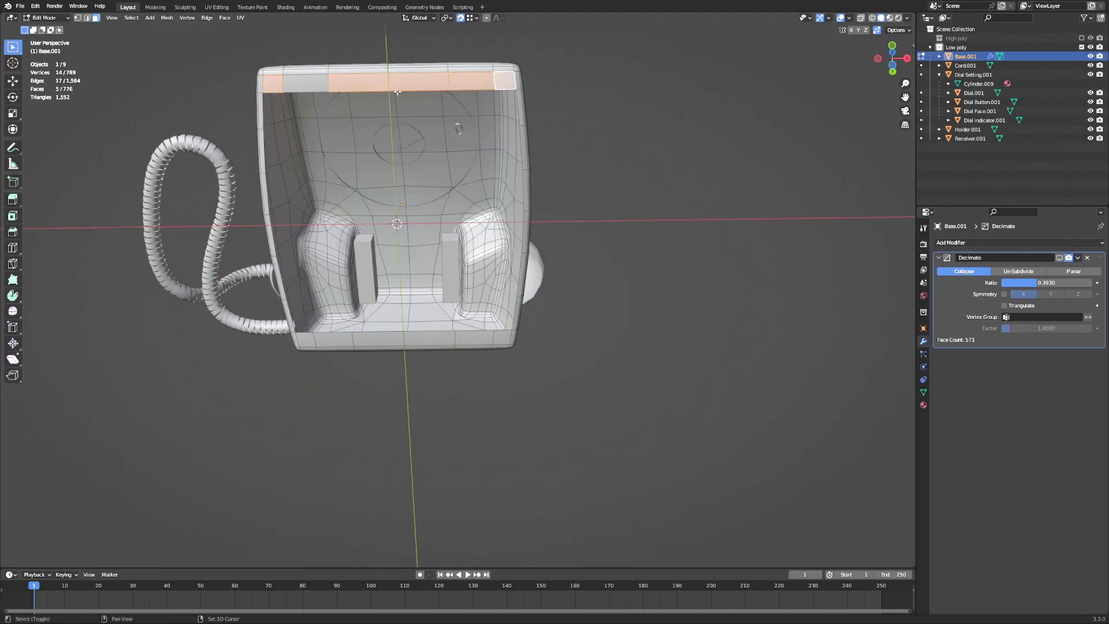
Step: Delete the remaining front and rear strips of faces on the underside of Base.001
key("x")
left_click(304, 85)
left_click(311, 339)
key("x")
left_click(496, 338)
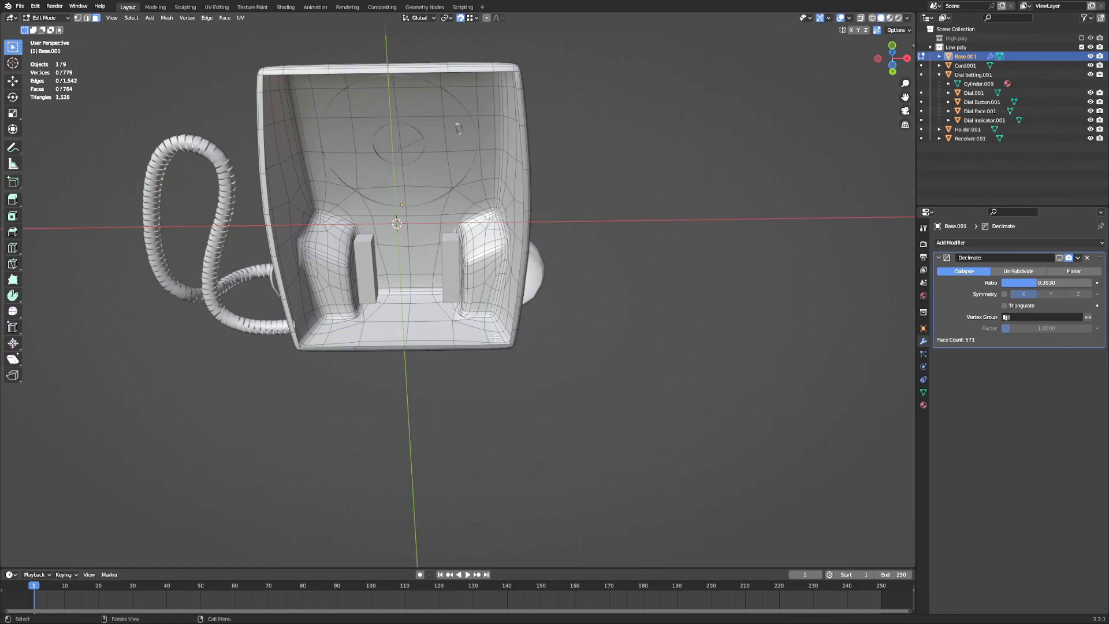
Step: Isolate Base.001 and dissolve the edge loops running across its rear side ledge
middle_click_drag(481, 344, 644, 373)
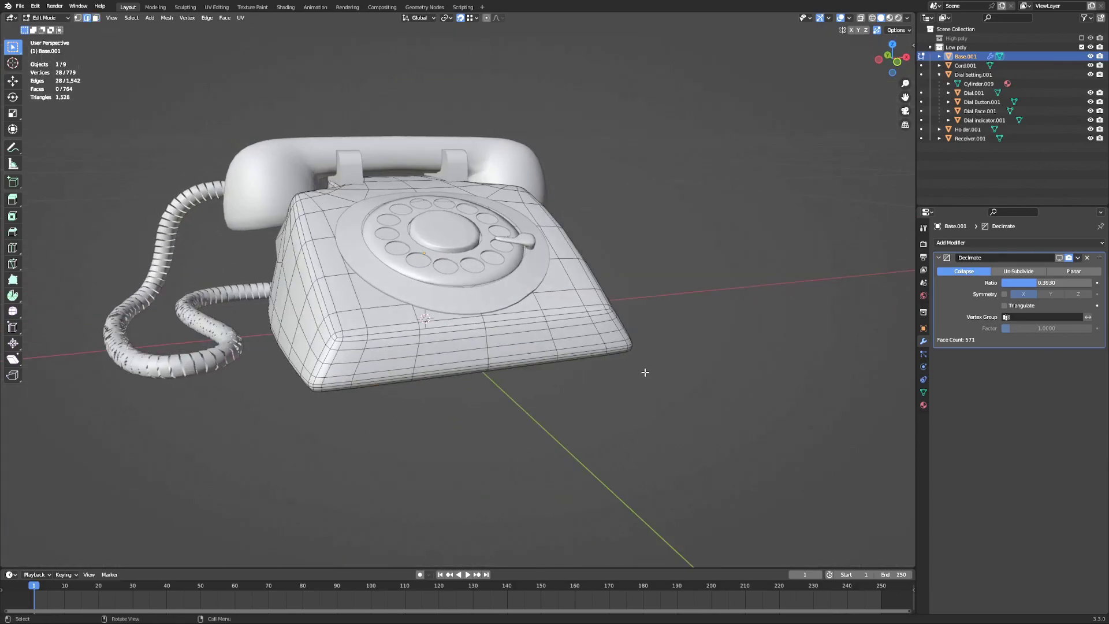
key("ctrl+KP_Add")
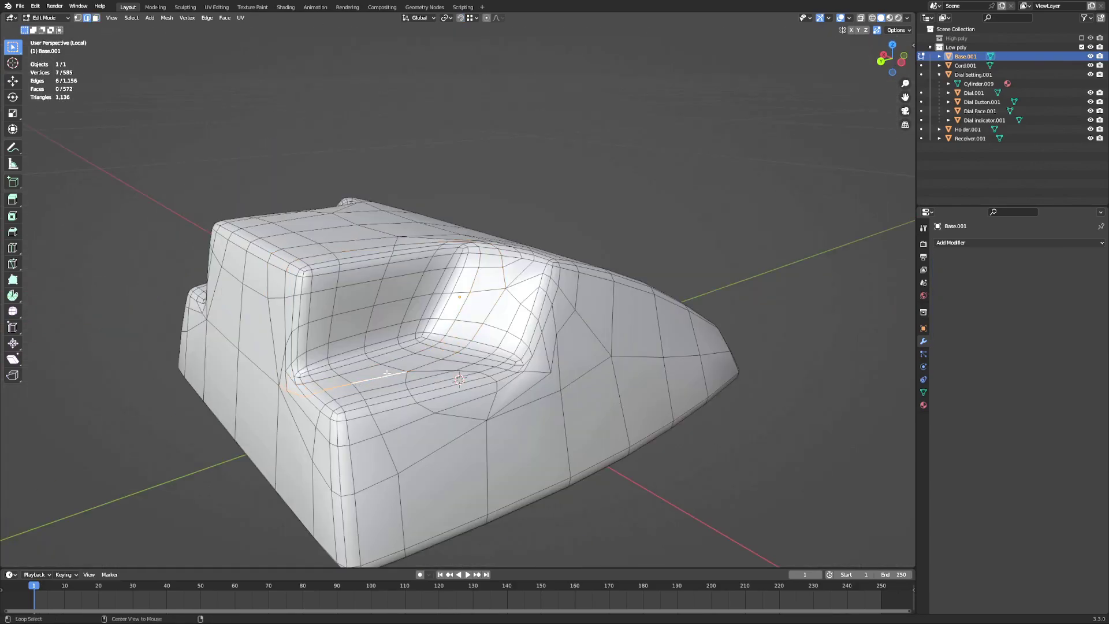
key("x")
left_click(434, 365)
middle_click_drag(433, 365, 489, 376)
key("x")
left_click(491, 373)
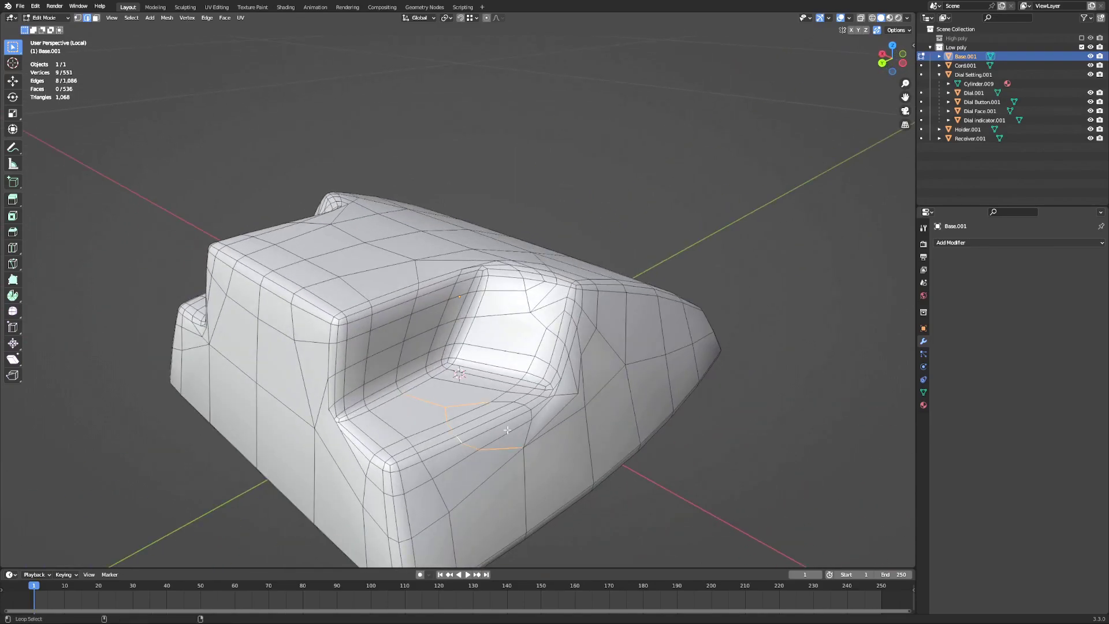
Step: Dissolve the curved edge loop running from the ledge onto the side and the loop wrapping around the rear notch of Base.001
key("x")
left_click(506, 418)
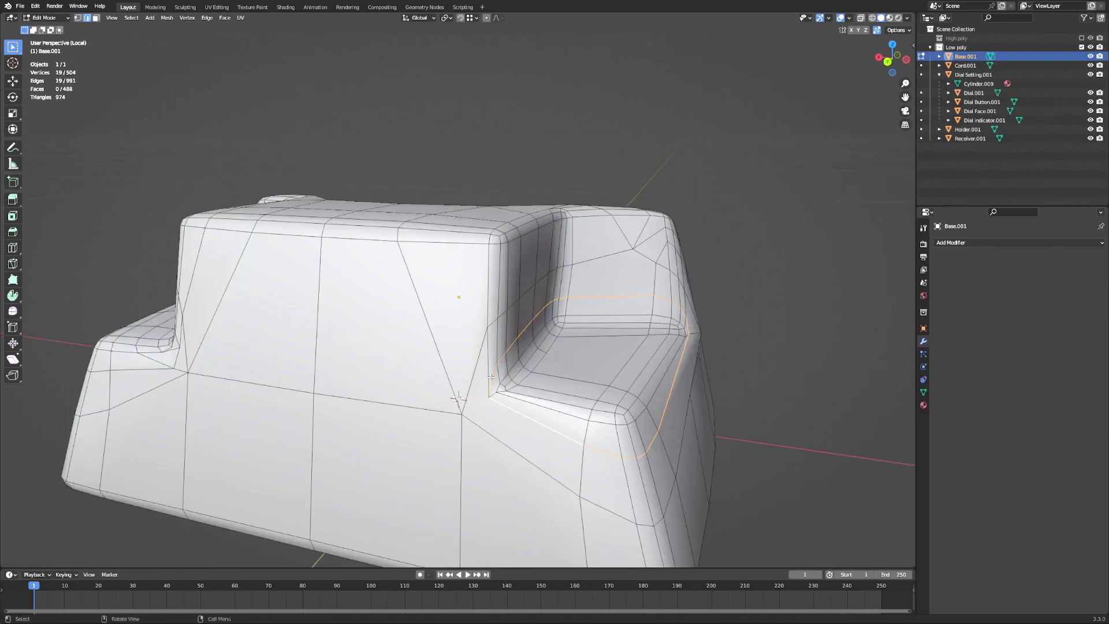
middle_click_drag(664, 446, 553, 466)
key("x")
left_click(656, 448)
key("Tab")
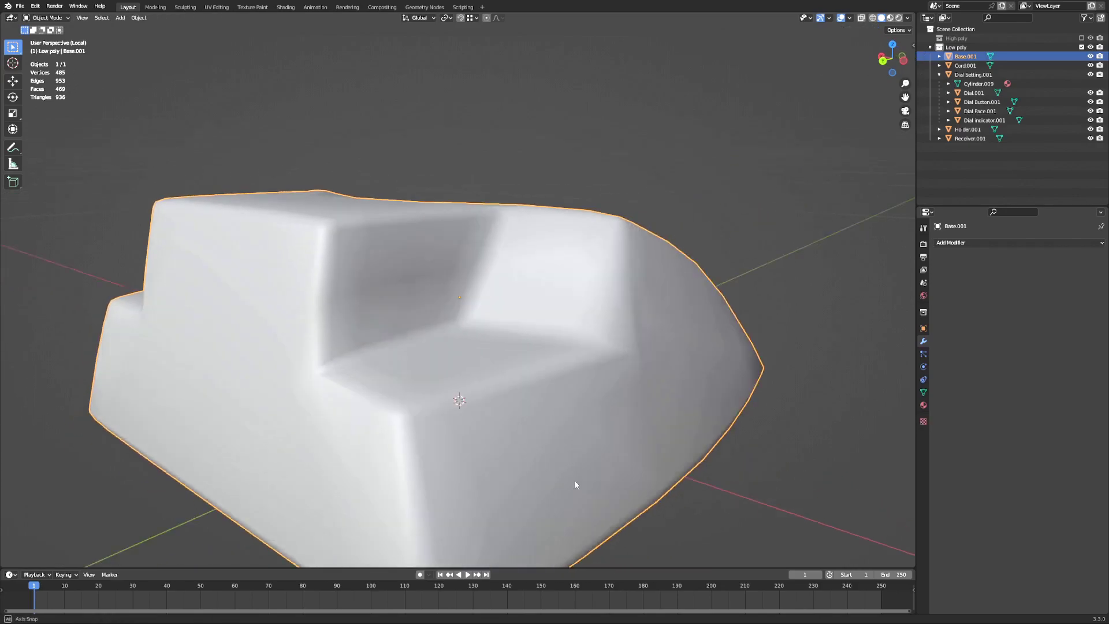
key("Tab")
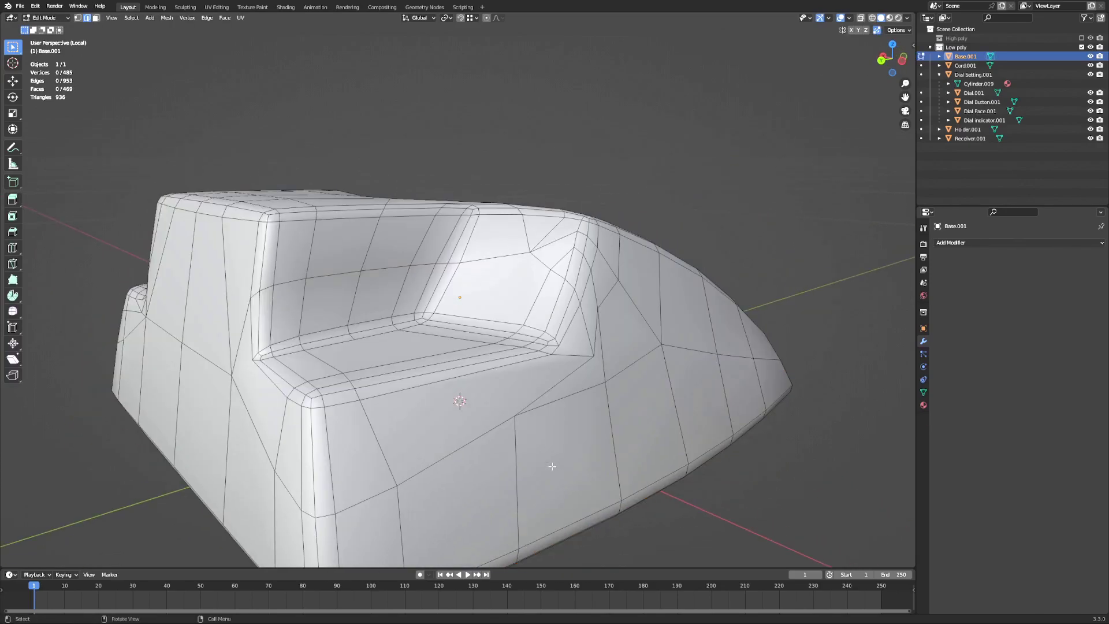
Step: Dissolve the edge loop running below the ledge around the rear corner of Base.001 and check the smooth shading
middle_click_drag(549, 408, 514, 437)
left_click(518, 429, "alt")
middle_click_drag(451, 451, 479, 445)
key("x")
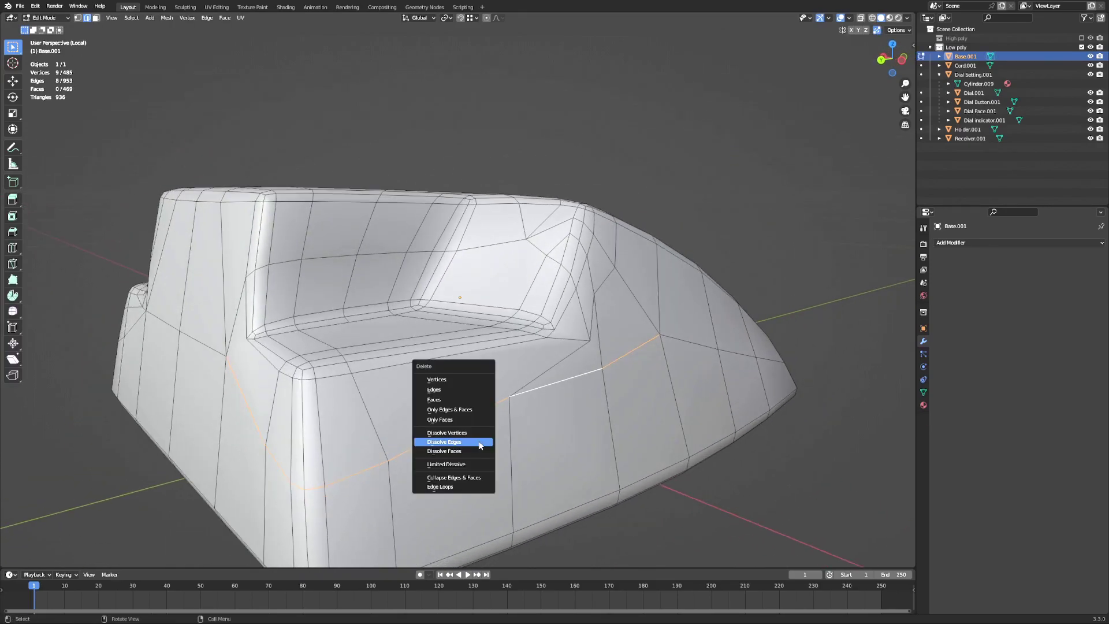
left_click(479, 444)
key("alt+z")
key("alt+z")
key("Tab")
key("alt+a")
key("Tab")
Step: Slide the vertex on the lower rim of Base.001's side along its edge by a factor of about 0.71
middle_click_drag(557, 493, 491, 474)
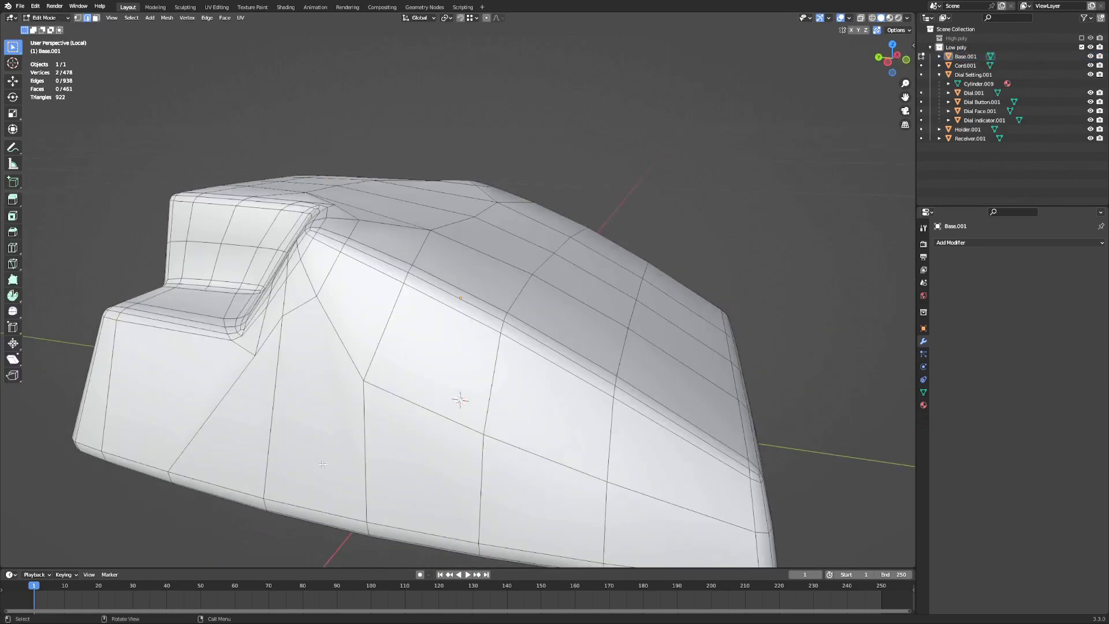
key("g")
key("g")
left_click(421, 507)
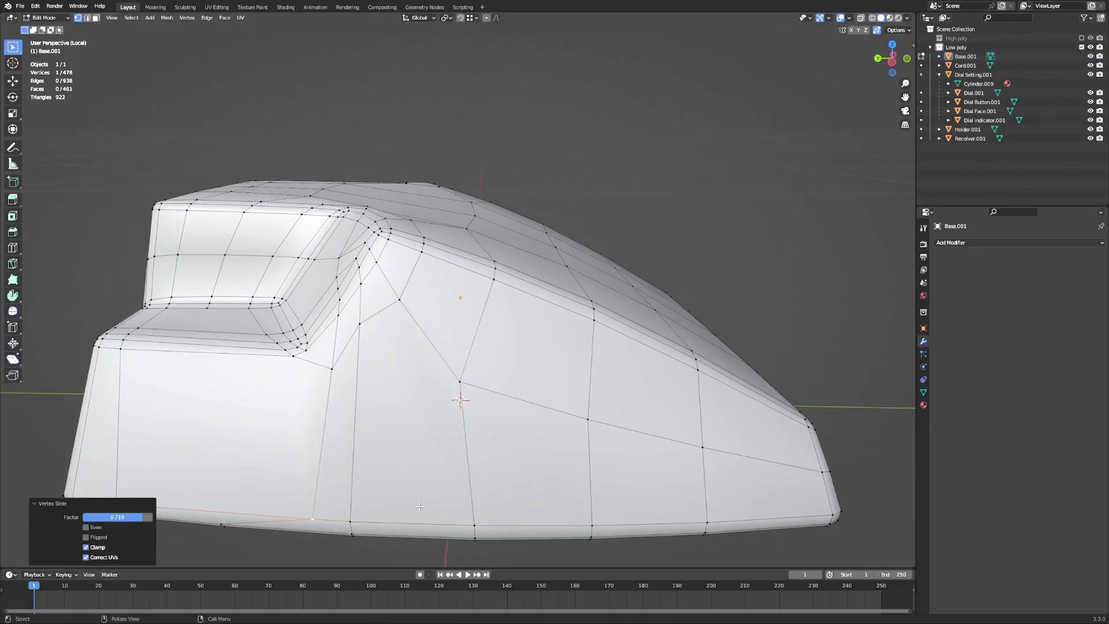
Step: Dissolve the surplus edges below the ledge corner on the side of Base.001, checking the shading in between
key("2")
left_click(316, 462, "alt")
middle_click_drag(241, 443, 360, 448)
key("x")
left_click(360, 448)
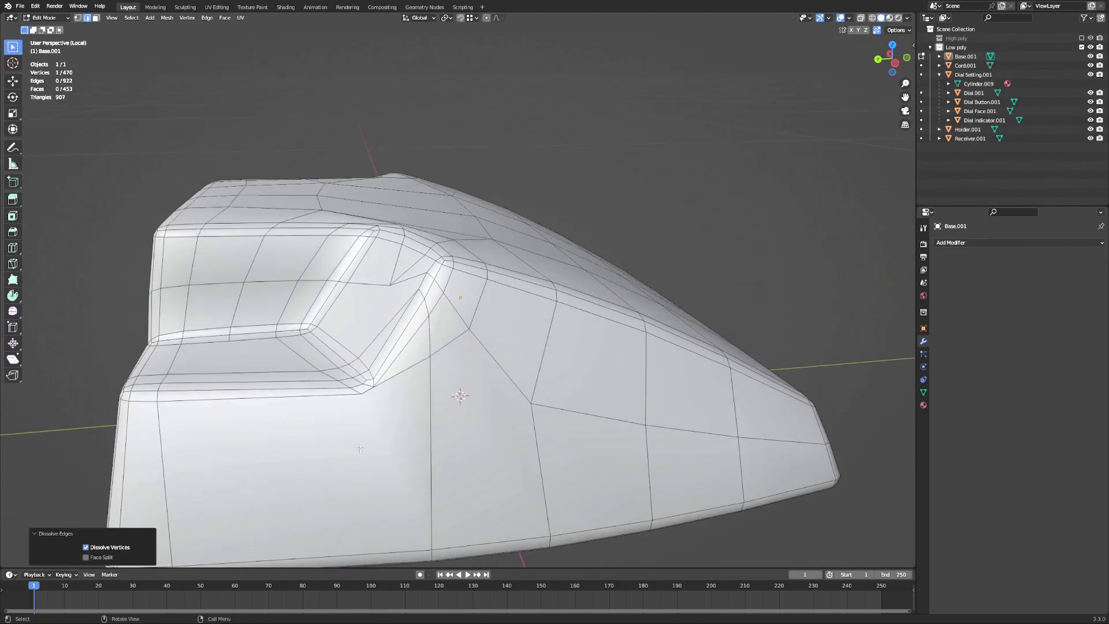
key("Tab")
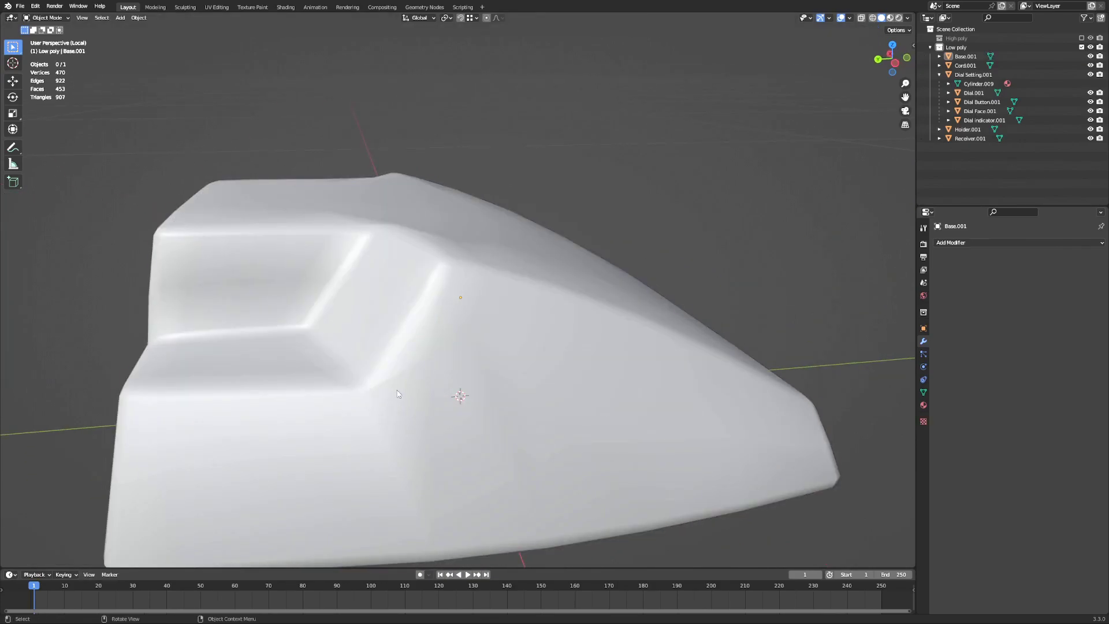
key("Tab")
key("x")
left_click(400, 410)
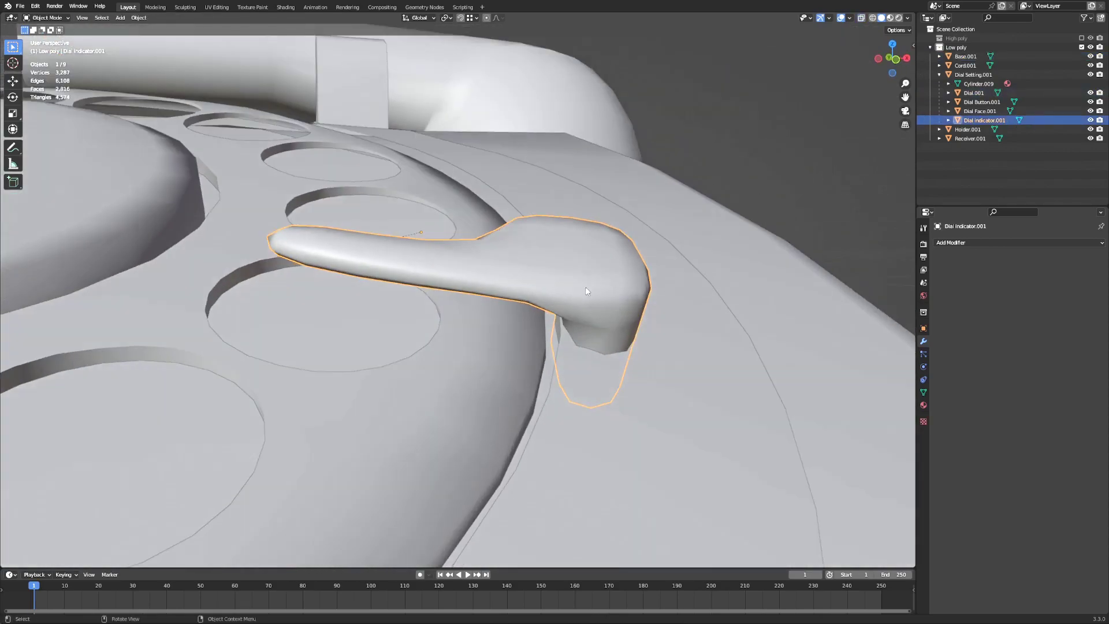
Step: Isolate Dial Indicator.001, select the connected faces along its hidden underside, and delete them
key("KP_Divide")
middle_click_drag(595, 245, 622, 332)
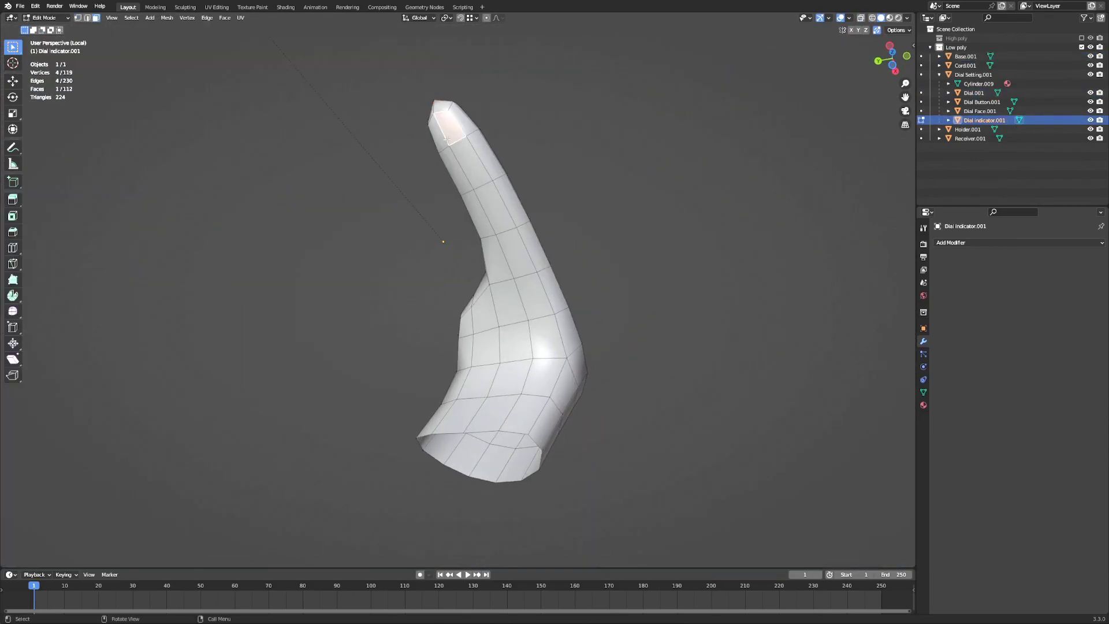
left_click(519, 264, "alt")
left_click(509, 379, "shift")
left_click(534, 295, "ctrl")
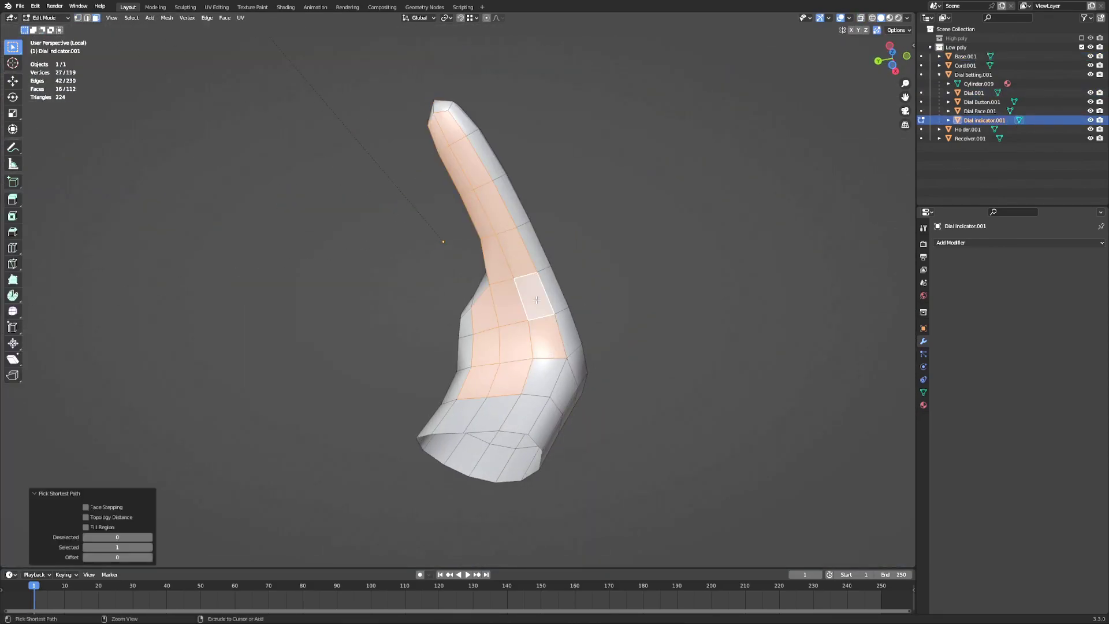
left_click(534, 294, "shift")
middle_click_drag(535, 295, 426, 369)
key("x")
left_click(426, 374)
Step: Return to the full phone and move Dial Indicator.001 along the Z axis relative to the dial
key("KP_Divide")
key("Tab")
key("g")
key("z")
key("z")
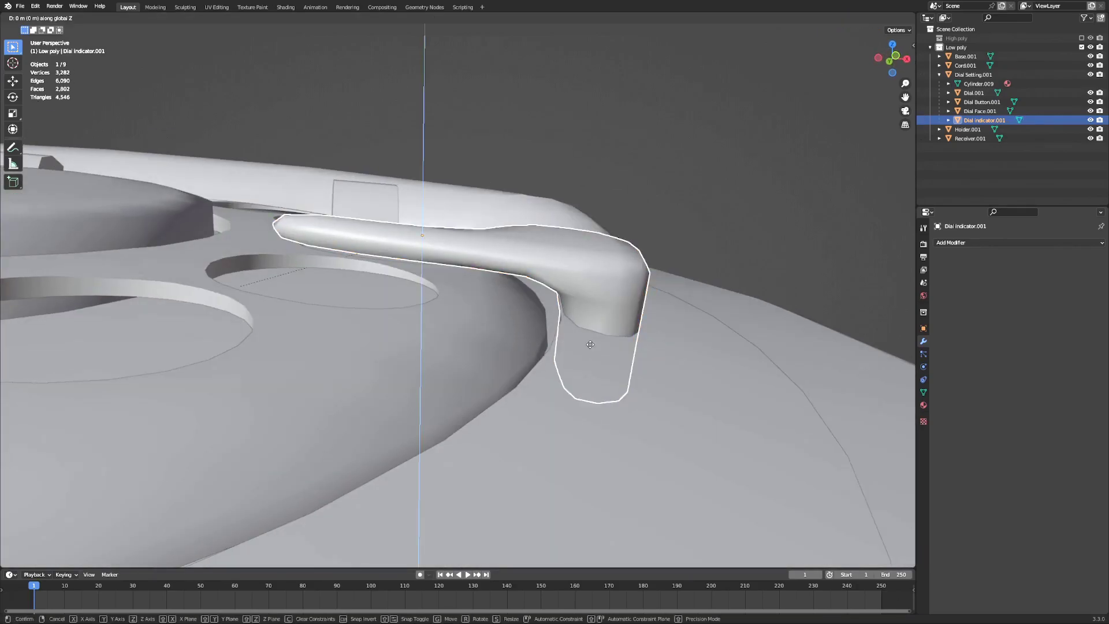
left_click(590, 342)
middle_click_drag(590, 343, 522, 359)
scroll(503, 379, "down", 7)
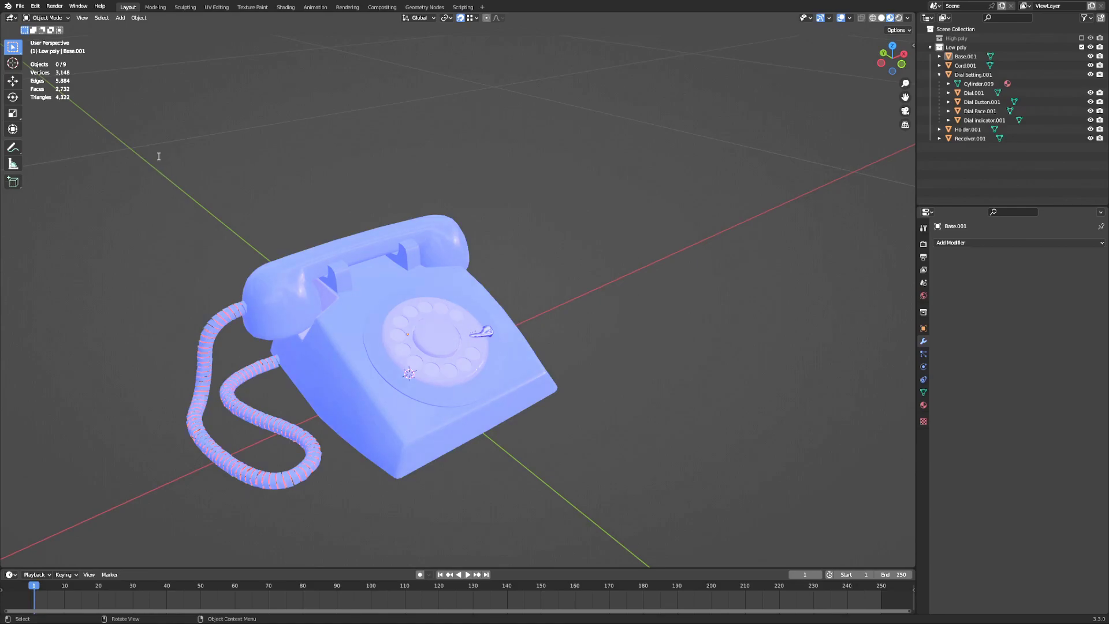
mouse_move(311, 244)
middle_mouse_down()
mouse_move(396, 209)
mouse_move(311, 229)
middle_mouse_up()
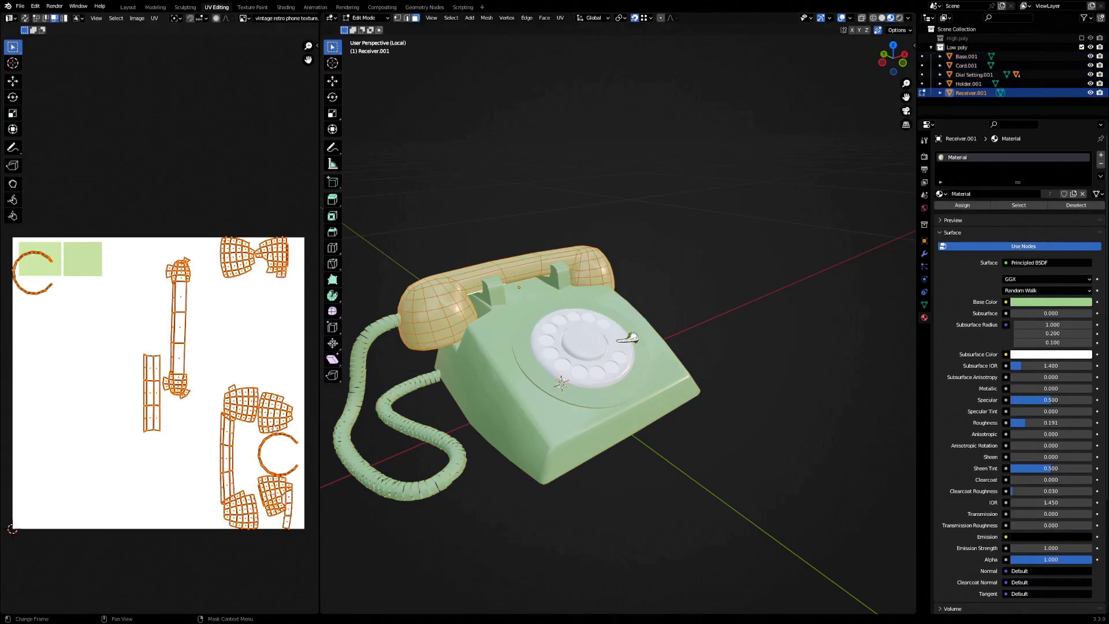
Step: Gather the UV islands of Receiver.001, scale them down, and move them onto the first light green swatch
key("s")
left_click(189, 395)
left_click_drag(98, 332, 132, 369)
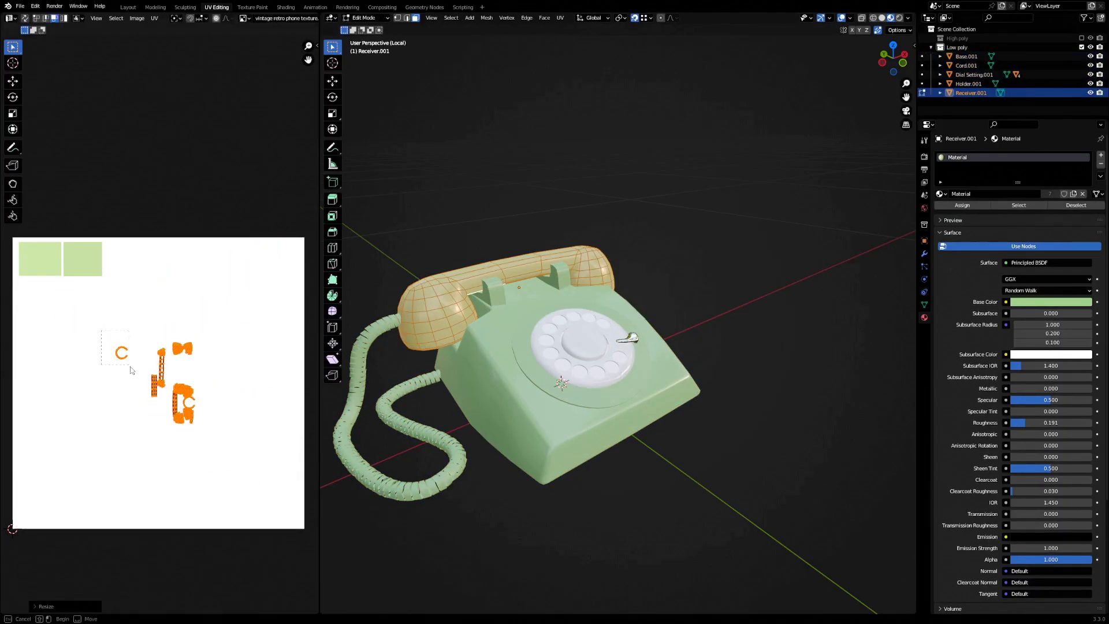
key("g")
key("a")
key("s")
left_click(201, 401)
key("g")
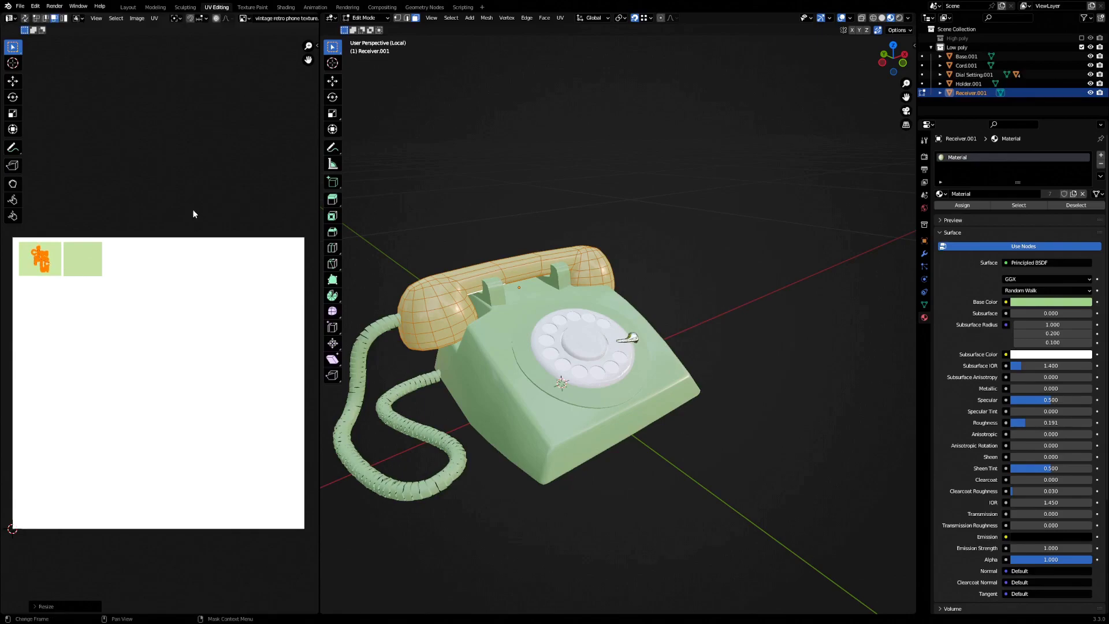
Step: Hide the receiver and gather the scattered UV islands of Holder.001 closer together
key("Tab")
key("h")
left_click(495, 293)
key("Tab")
left_click_drag(31, 233, 111, 406)
key("g")
left_click(168, 446)
left_click_drag(136, 234, 174, 369)
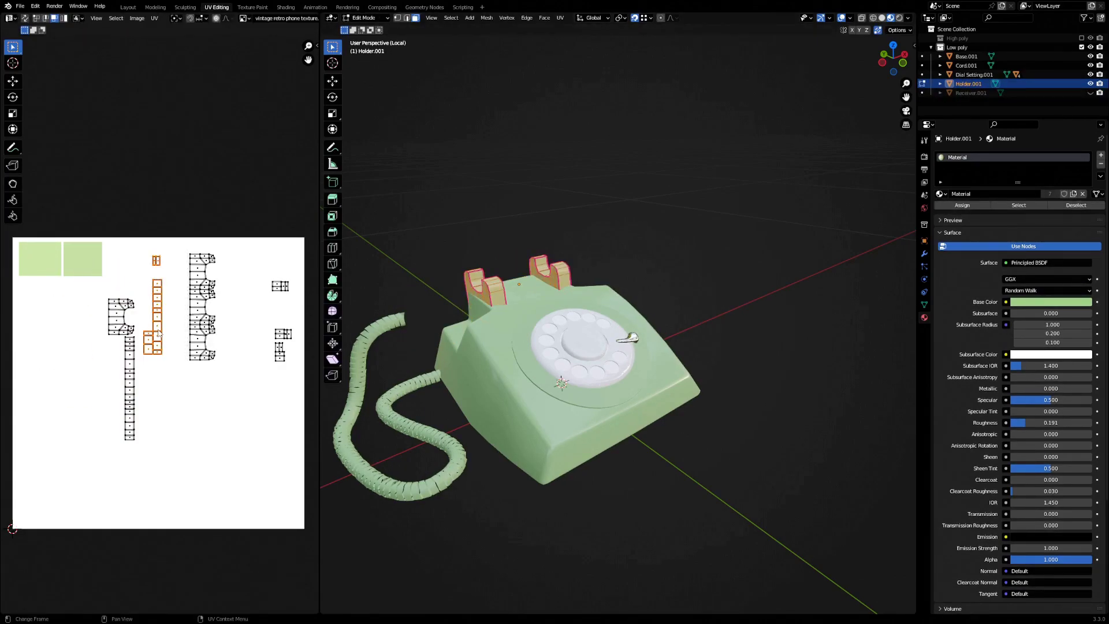
left_click_drag(211, 327, 231, 376)
key("g")
left_click_drag(248, 260, 301, 379)
key("g")
Step: Scale down the gathered UV islands of Holder.001, move them toward the green swatches, and hide the holder
left_click_drag(101, 255, 243, 486)
key("s")
key("g")
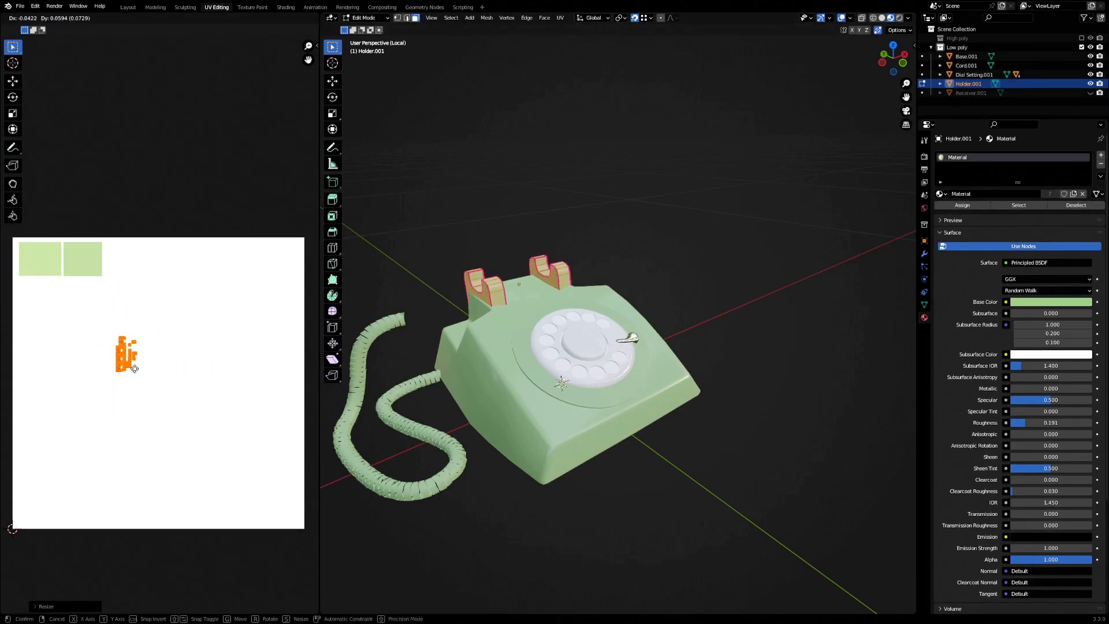
key("s")
left_click(124, 299)
key("Tab")
key("h")
Step: Scale down all UV islands of Base.001, move them onto the first green swatch, and hide the base
left_click(497, 358)
key("Tab")
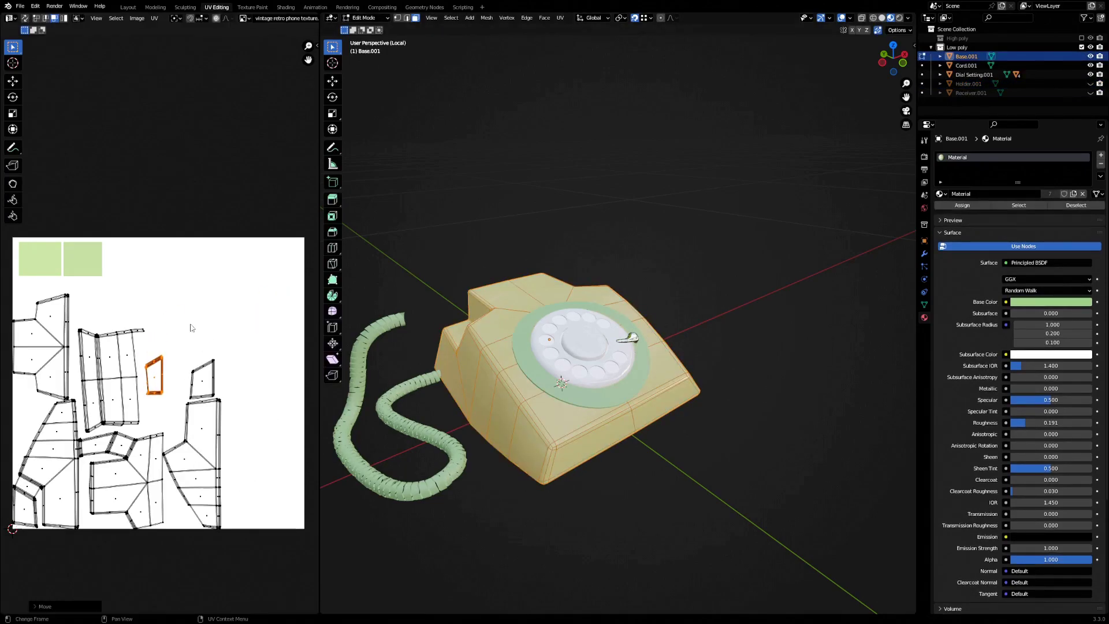
left_click_drag(7, 268, 234, 537)
key("s")
key("g")
left_click(50, 283)
key("Tab")
key("h")
Step: Rotate the horizontal strip of Cord.001's UV islands by 90 degrees and place it beside the vertical strip
left_click(427, 379)
key("Tab")
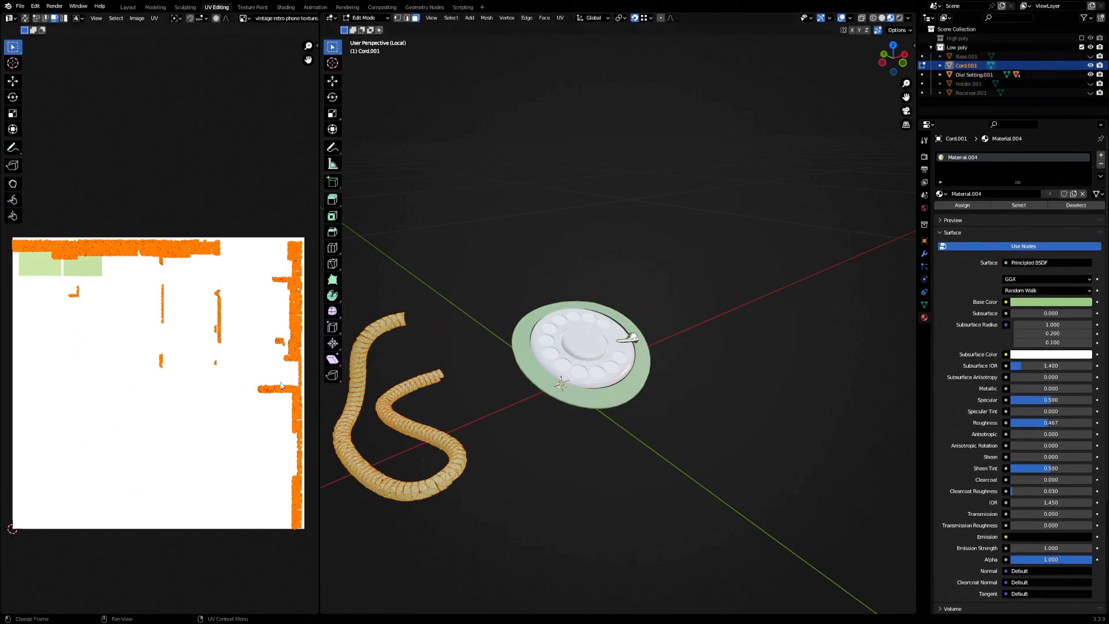
left_click_drag(249, 236, 311, 538)
key("g")
key("Escape")
left_click_drag(233, 282, 7, 230)
type("r90")
key("Return")
key("g")
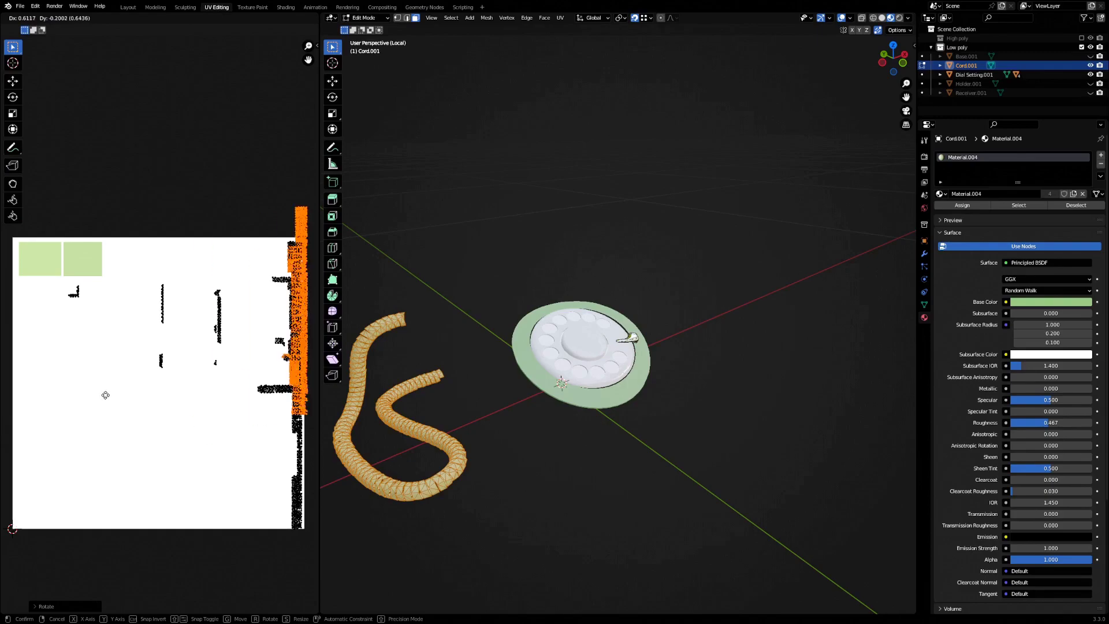
left_click(42, 503)
Step: Move the remaining small groups of Cord.001's UV islands over to the gathered strips
left_click_drag(129, 315, 53, 273)
key("g")
left_click(255, 387)
left_click_drag(124, 265, 178, 383)
key("g")
left_click(273, 503)
left_click_drag(200, 272, 234, 386)
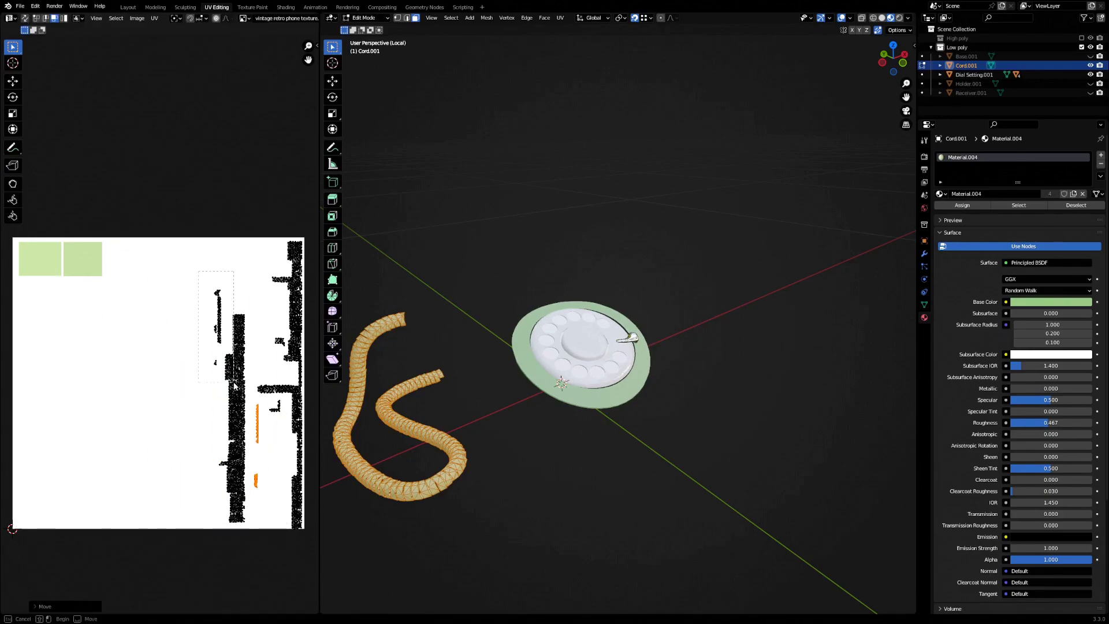
left_click(268, 376)
Step: Scale down all UV islands of Cord.001 and place them on the first green swatch
key("a")
key("s")
left_click(37, 272)
key("Tab")
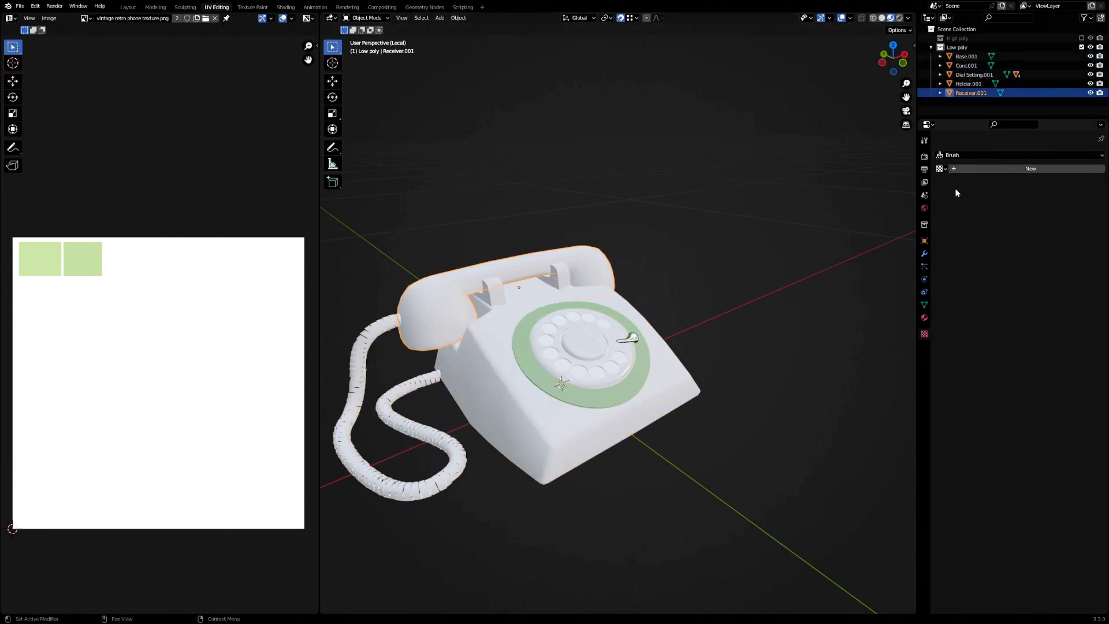
Step: Give Receiver.001 a new material whose base colour uses the image texture "vintage retro phone texture.png"
left_click(994, 173)
left_click(1021, 182)
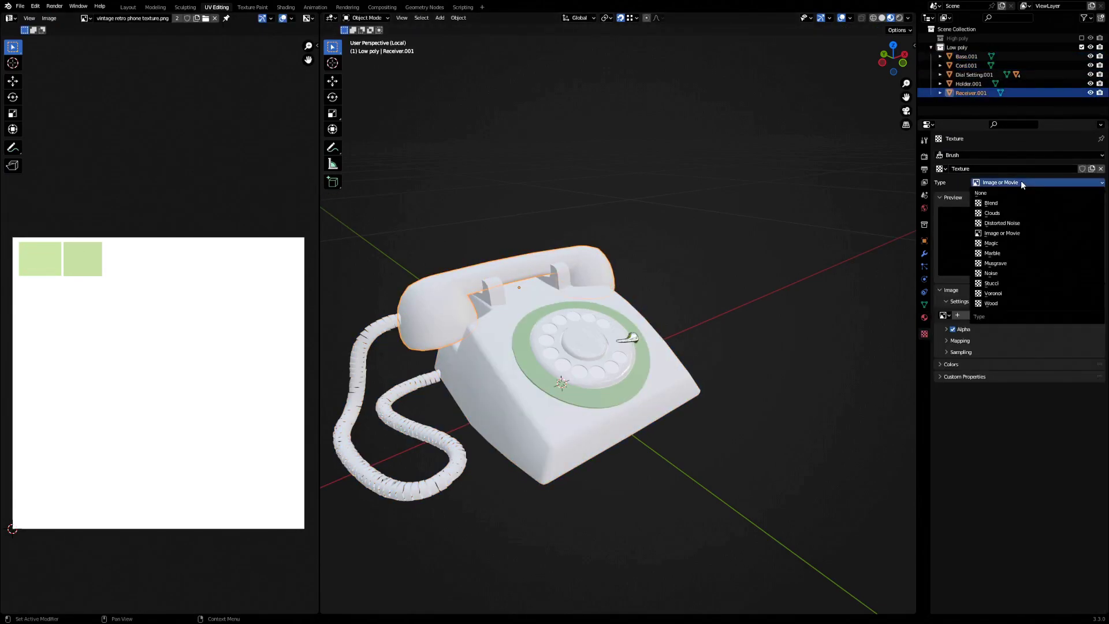
left_click(924, 317)
left_click(953, 278)
left_click(974, 306)
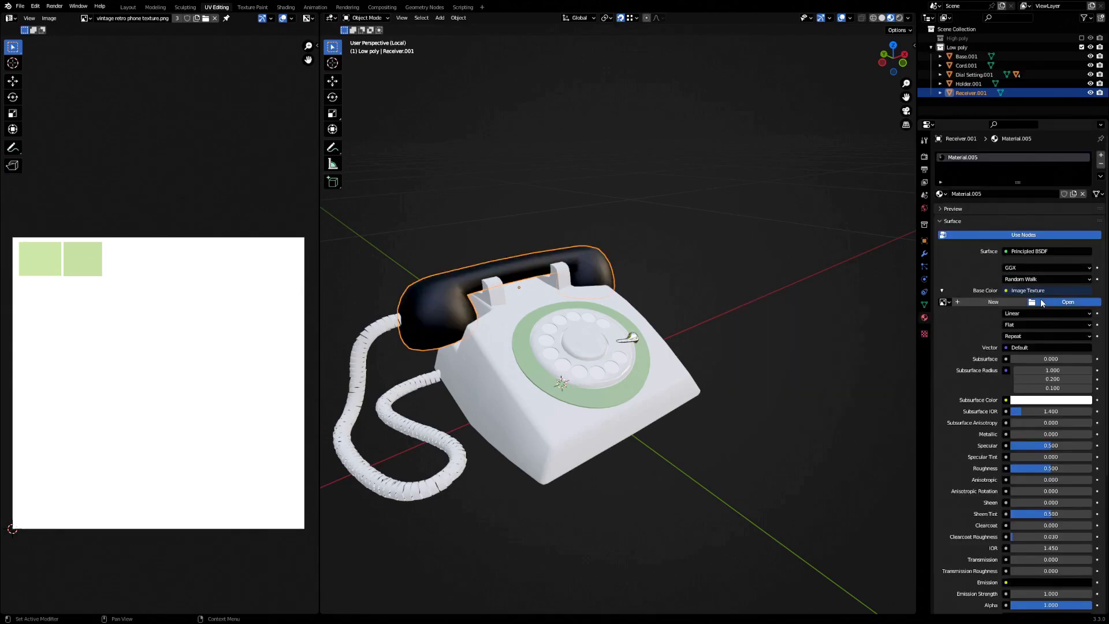
left_click(584, 269)
Step: Assign the receiver's Material.005 to Base.001 and Cord.001
left_click(642, 410)
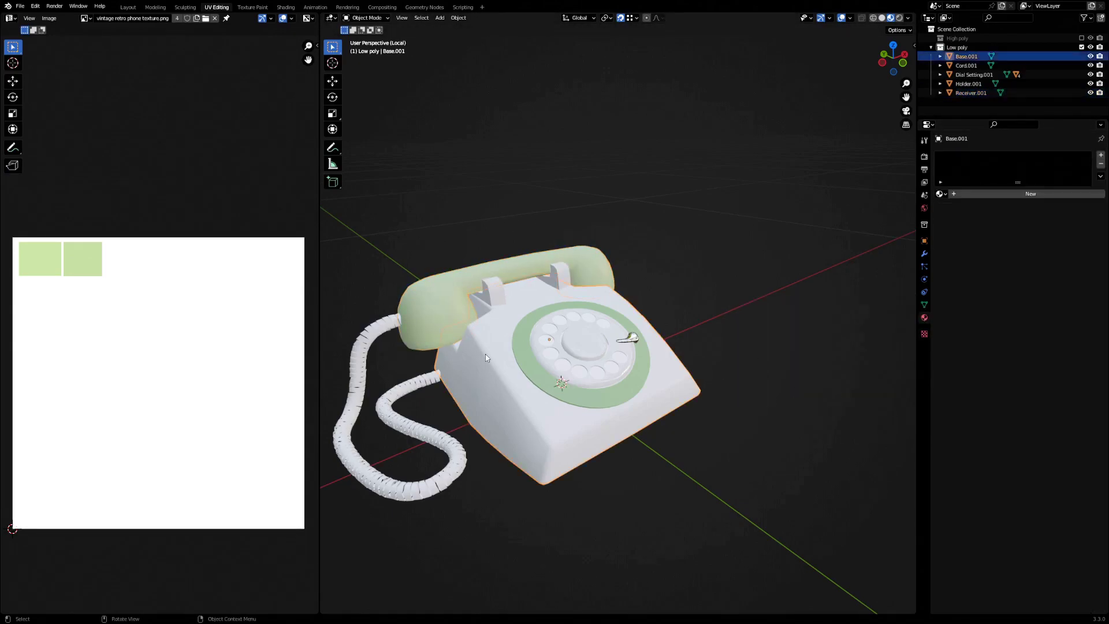
left_click(942, 194)
left_click(963, 206)
left_click(942, 195)
left_click(966, 249)
left_click(403, 389)
left_click(942, 194)
left_click(987, 222)
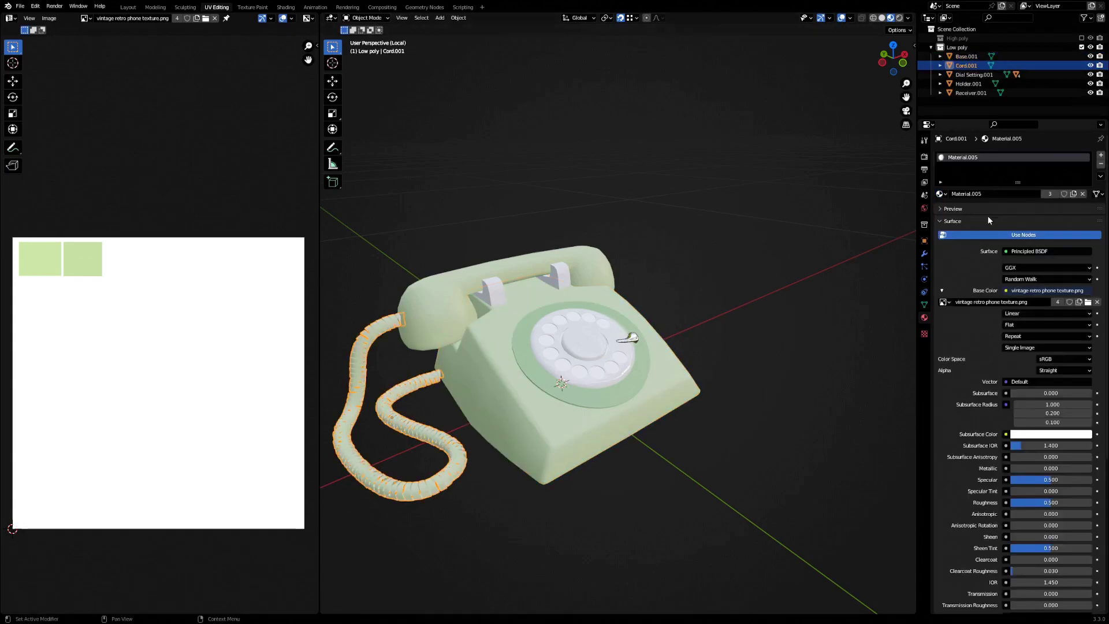
Step: Rename the receiver's material to Texture Atlas, assign it to Holder.001, and hide the finished parts around the dial
left_click(442, 306)
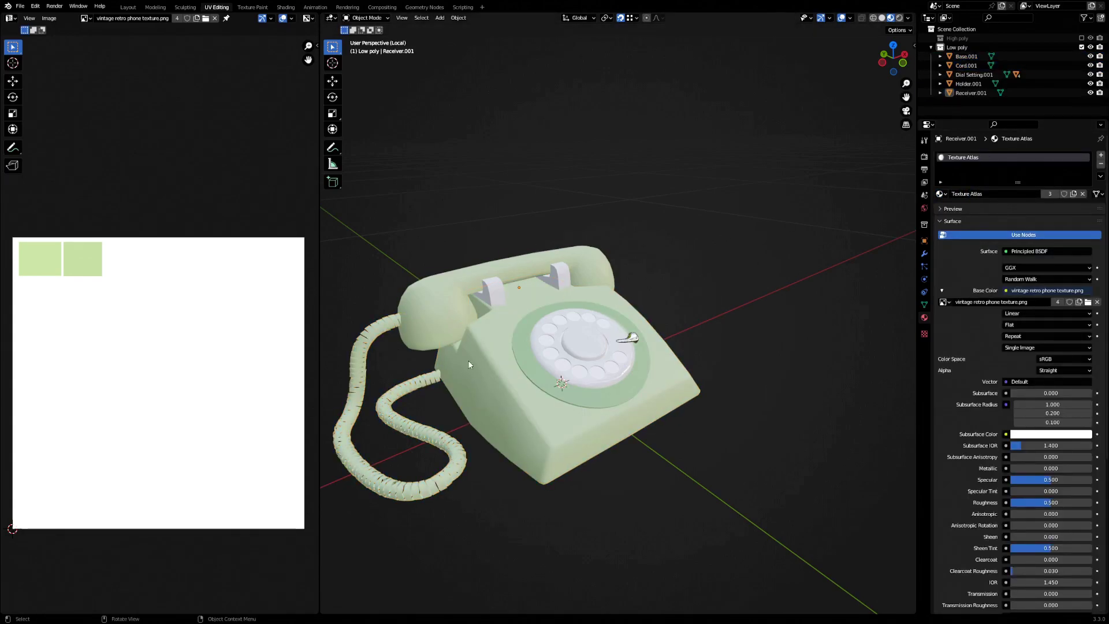
key("h")
left_click(494, 292)
left_click(942, 194)
left_click(966, 249)
key("h")
left_click(400, 321)
key("h")
Step: Gather the separate UV strips of Dial Setting.001 at its ring island and place the group at the green swatches
key("Tab")
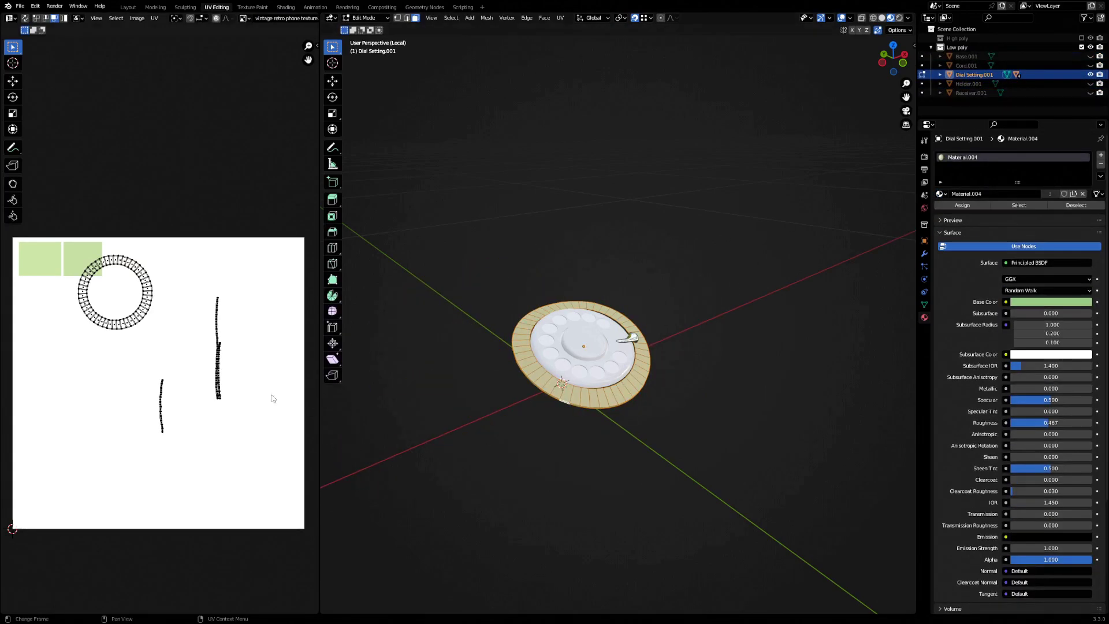
left_click_drag(197, 280, 248, 436)
key("g")
left_click(102, 379)
left_click_drag(138, 364, 185, 448)
key("g")
left_click(86, 349)
left_click_drag(40, 198, 254, 404)
left_click(116, 288)
key("Tab")
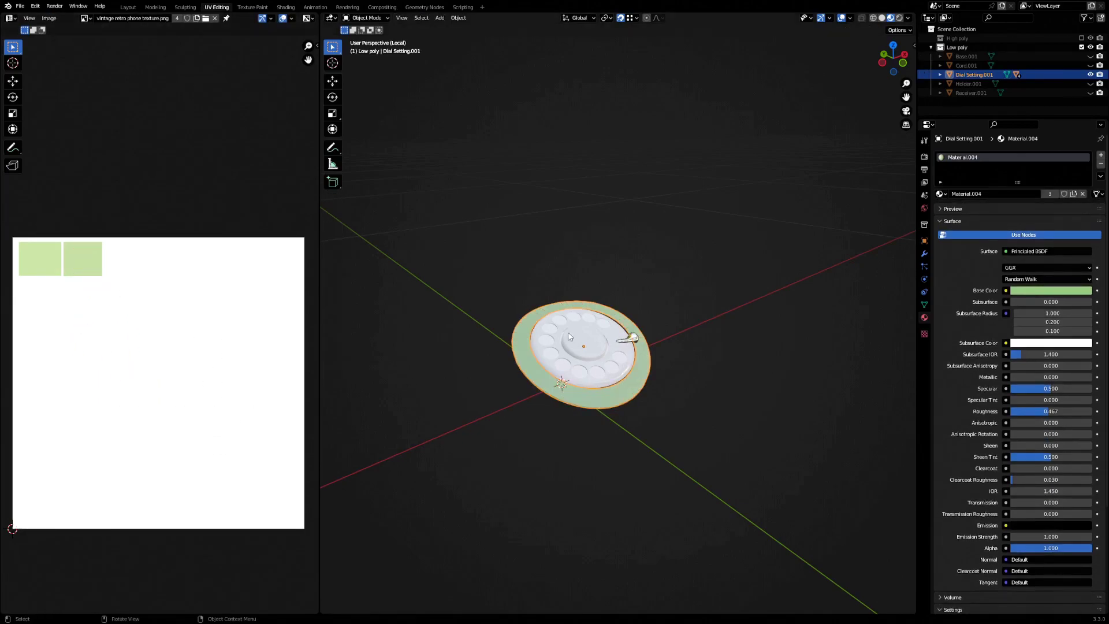
Step: Assign the Texture Atlas material to Dial Setting.001 and hide it to reach the next dial part
left_click(941, 194)
left_click(966, 249)
key("h")
left_click(597, 347)
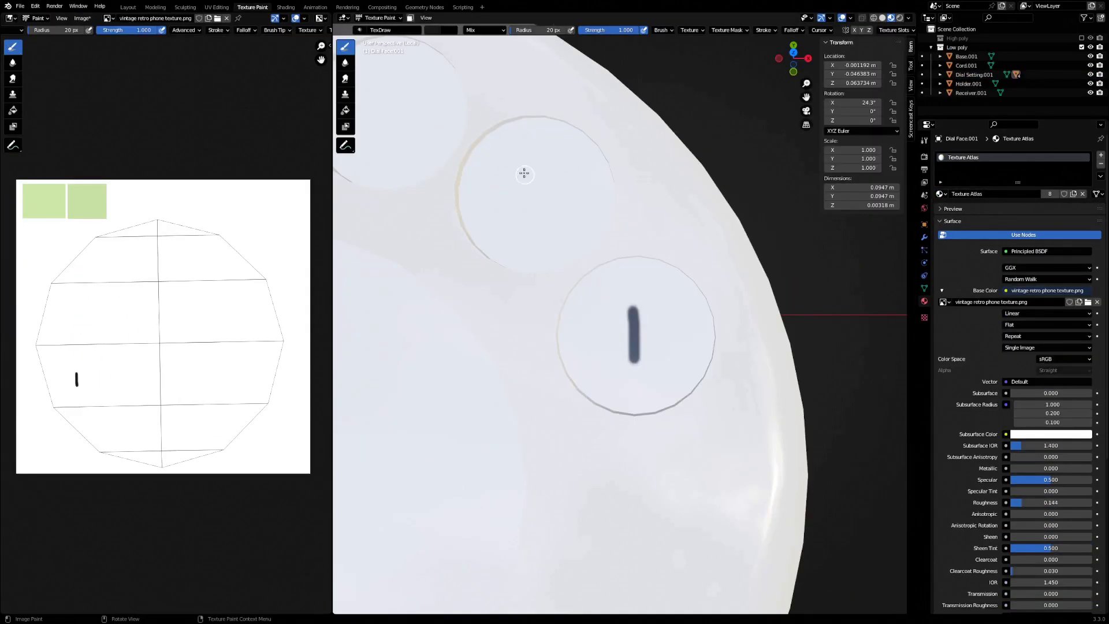
Step: Paint the digits 2 to 7 in black in consecutive finger circles of Dial Face.001, continuing counterclockwise from the 1
middle_click_drag(534, 206, 566, 397)
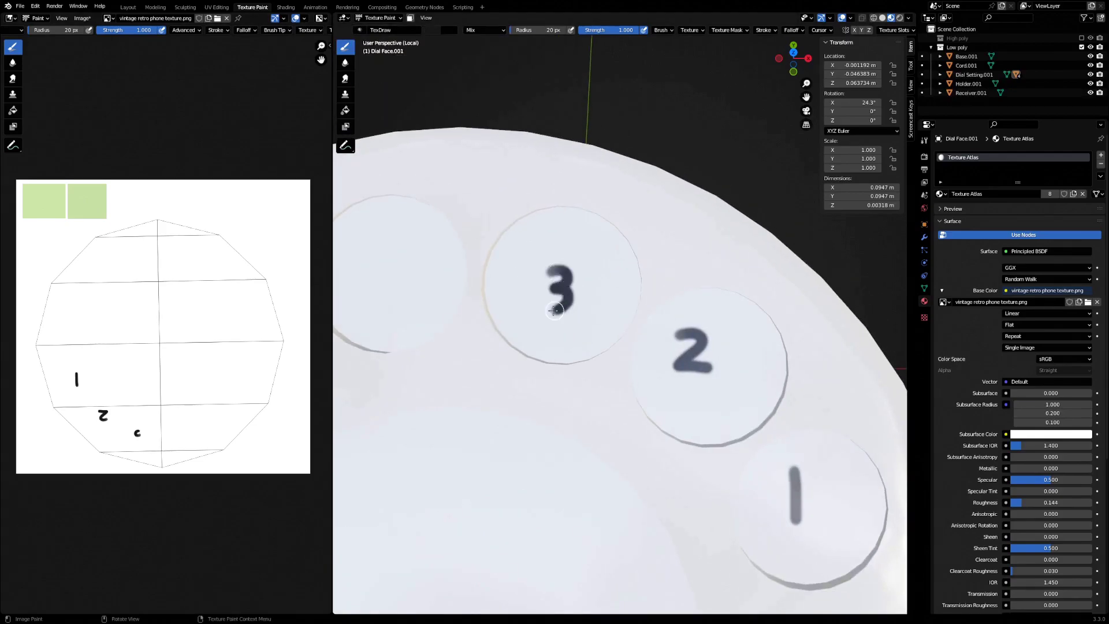
left_click_drag(554, 311, 544, 311)
middle_click_drag(544, 311, 752, 322, "shift")
left_click_drag(592, 270, 591, 268)
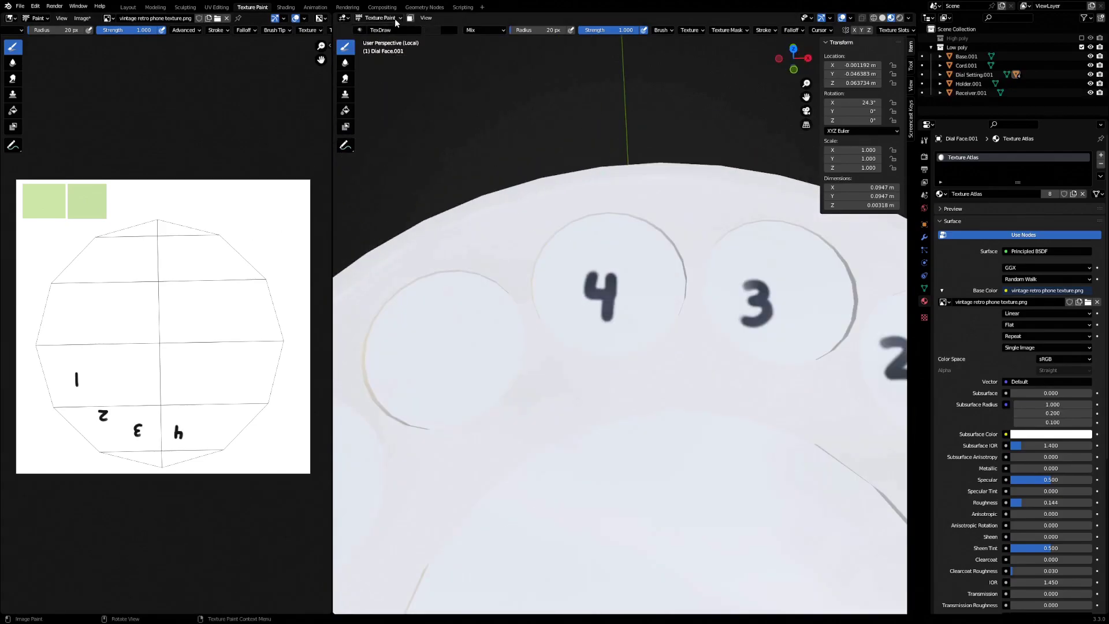
middle_click_drag(433, 311, 637, 133, "shift")
key("n")
left_click_drag(662, 147, 640, 148)
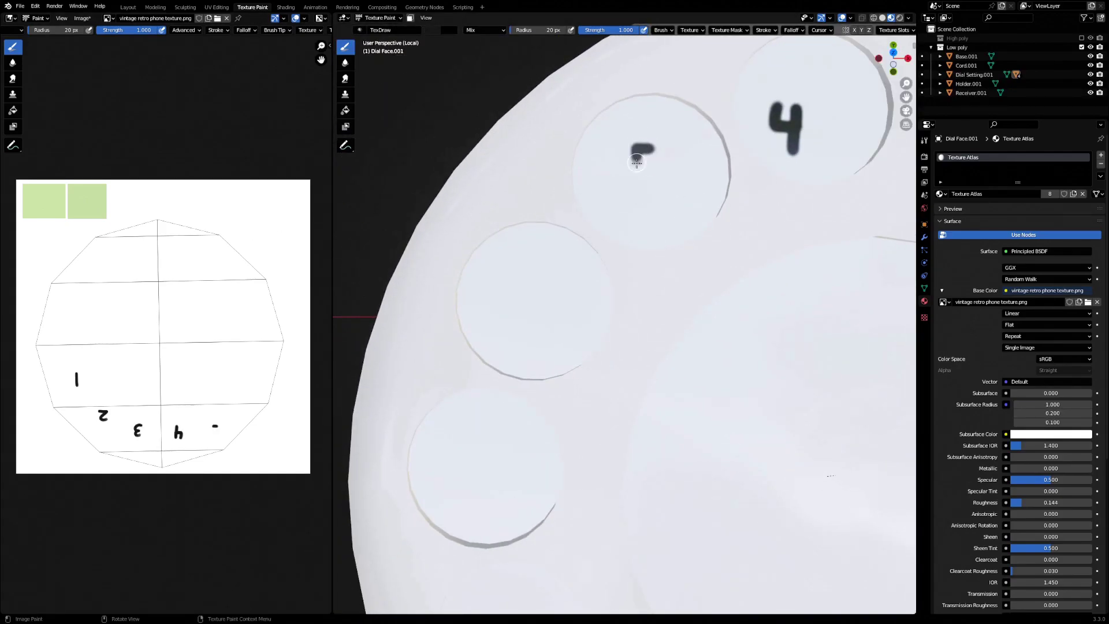
middle_click_drag(502, 446, 510, 109, "shift")
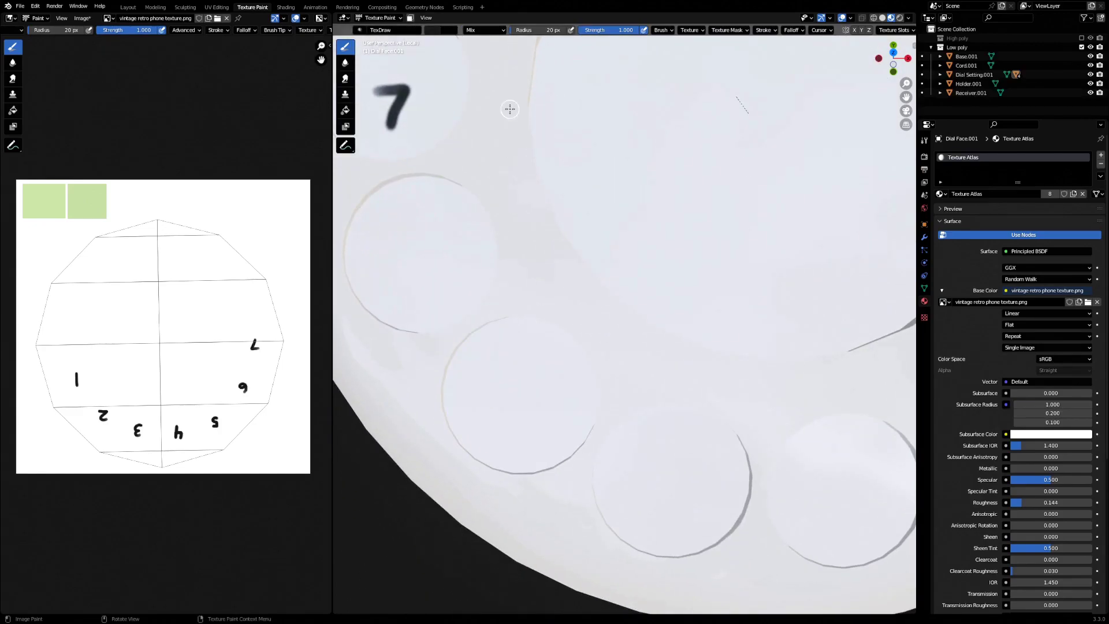
Step: Paint 8, 9, 0, # and * in the remaining finger circles of Dial Face.001 and save the file
left_click_drag(526, 382, 526, 420)
key("ctrl+s")
middle_click_drag(653, 466, 538, 379, "shift")
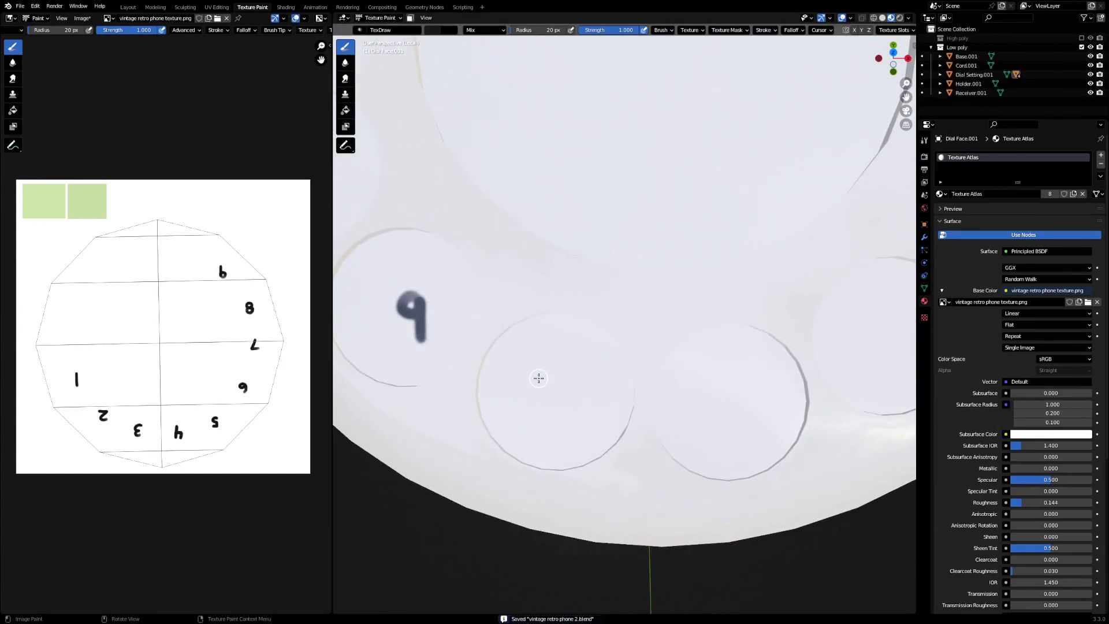
left_click_drag(560, 400, 551, 371)
middle_click_drag(552, 371, 517, 395)
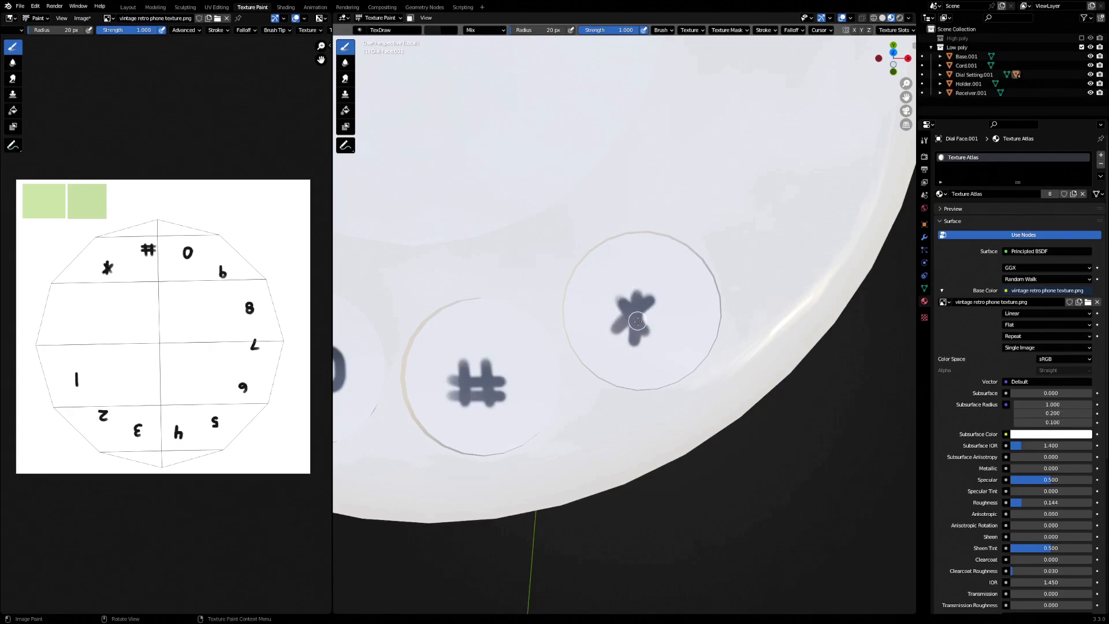
left_click_drag(638, 321, 649, 319)
scroll(642, 324, "down", 2)
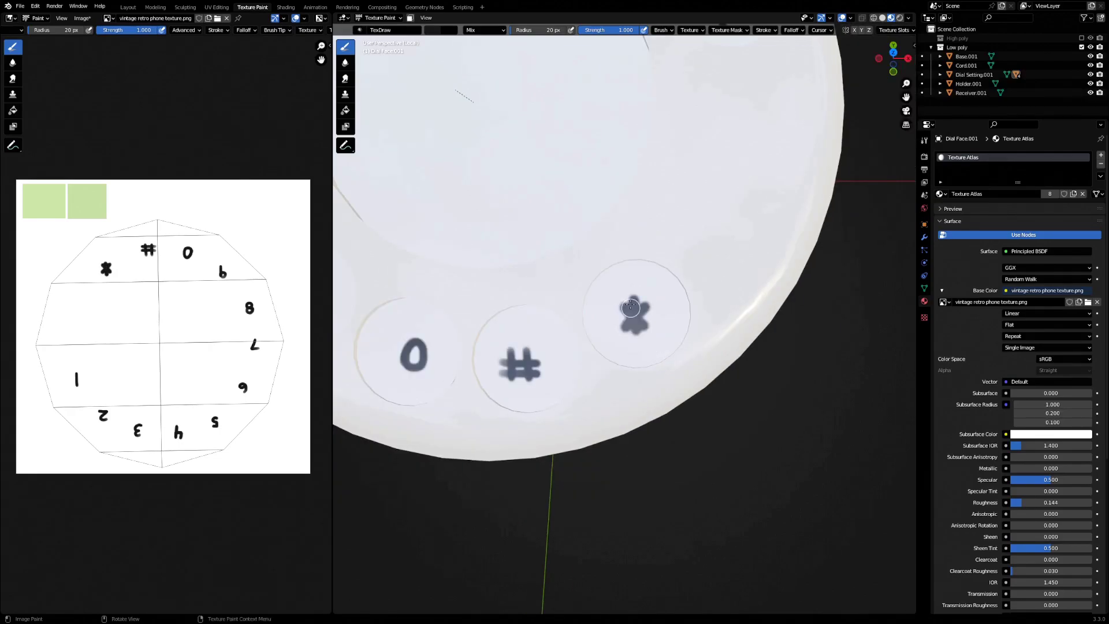
key("Home")
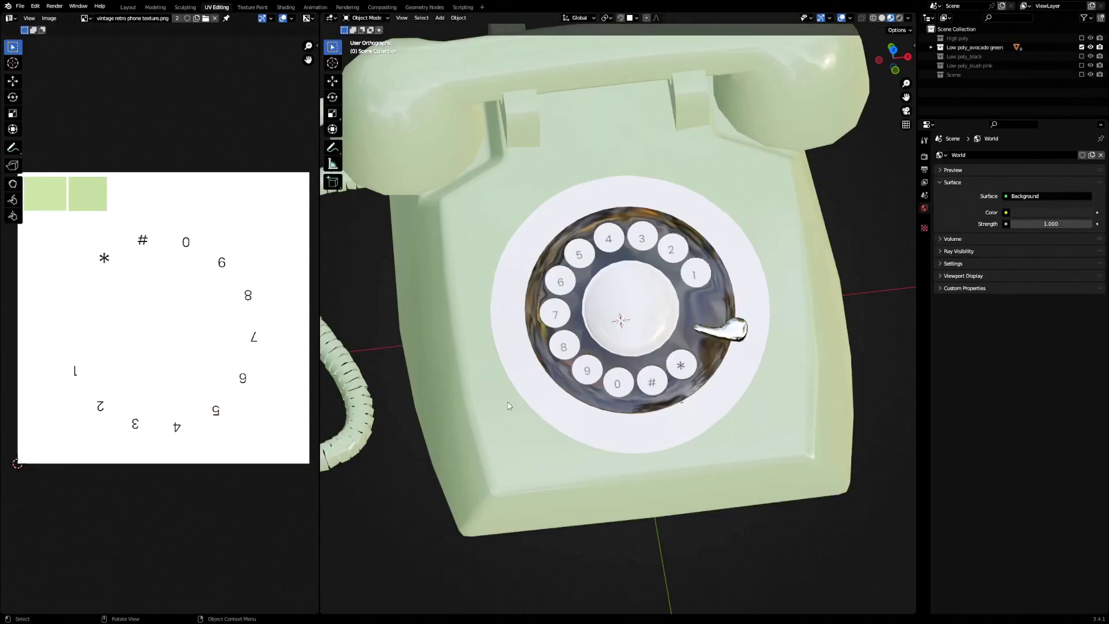
scroll(478, 258, "up", 3)
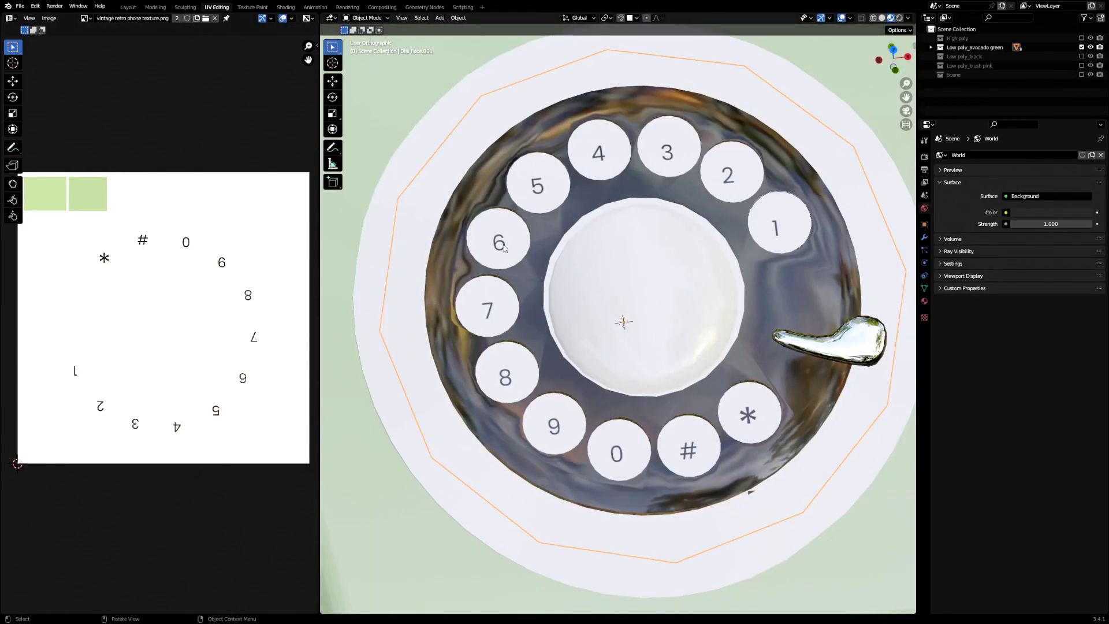
key("Tab")
key("Tab")
scroll(497, 260, "down", 4)
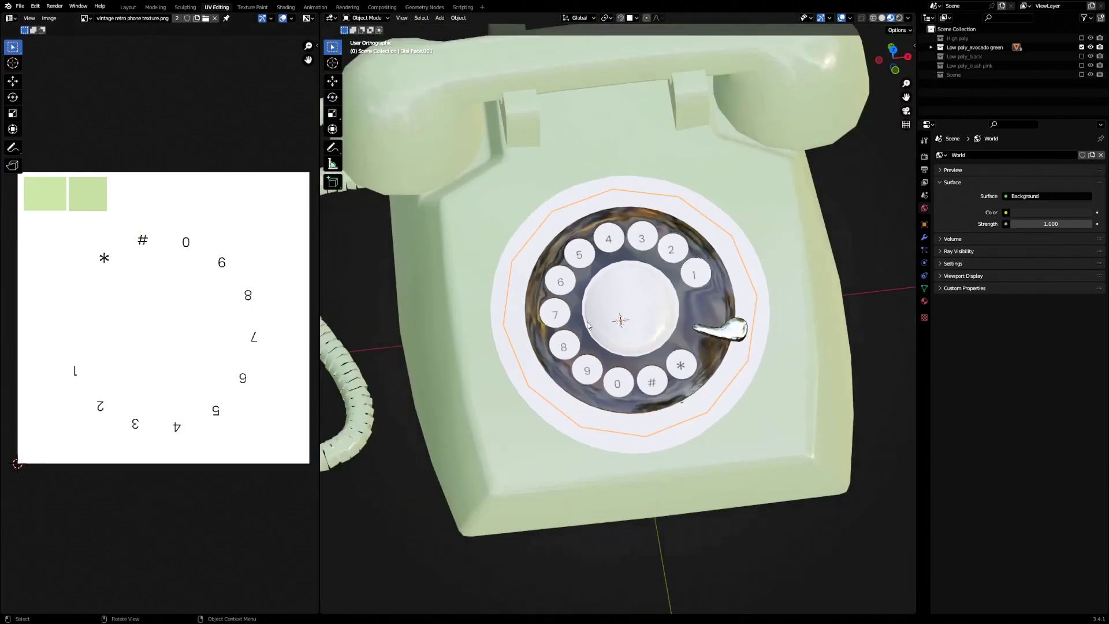
middle_click_drag(497, 260, 482, 280)
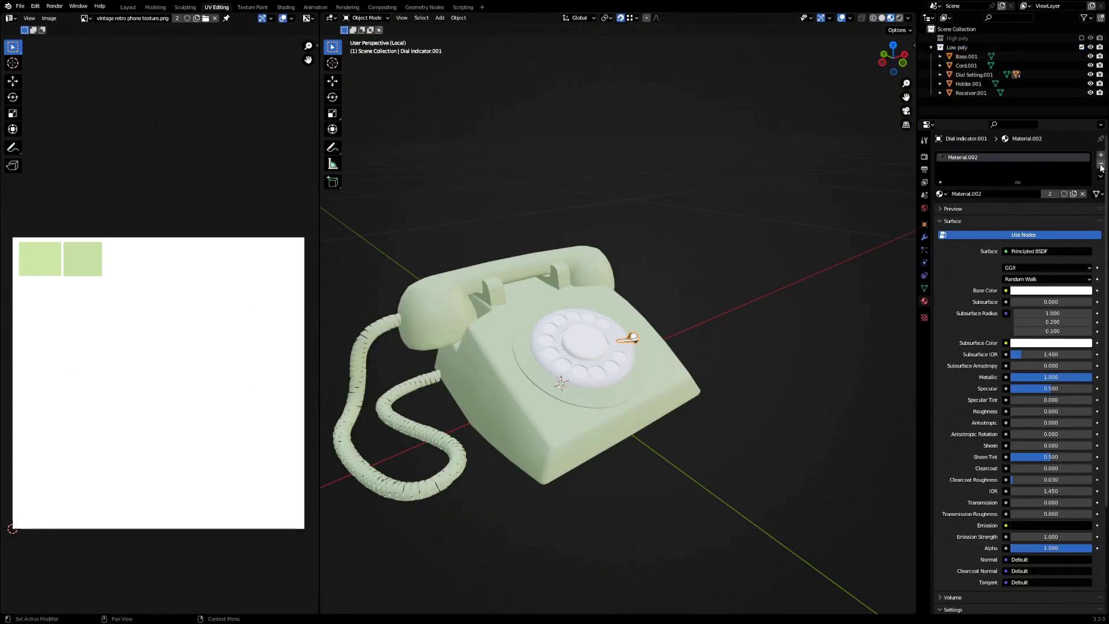
Step: Try a different existing material on Dial.001 and return it to Material.001
left_click(629, 353)
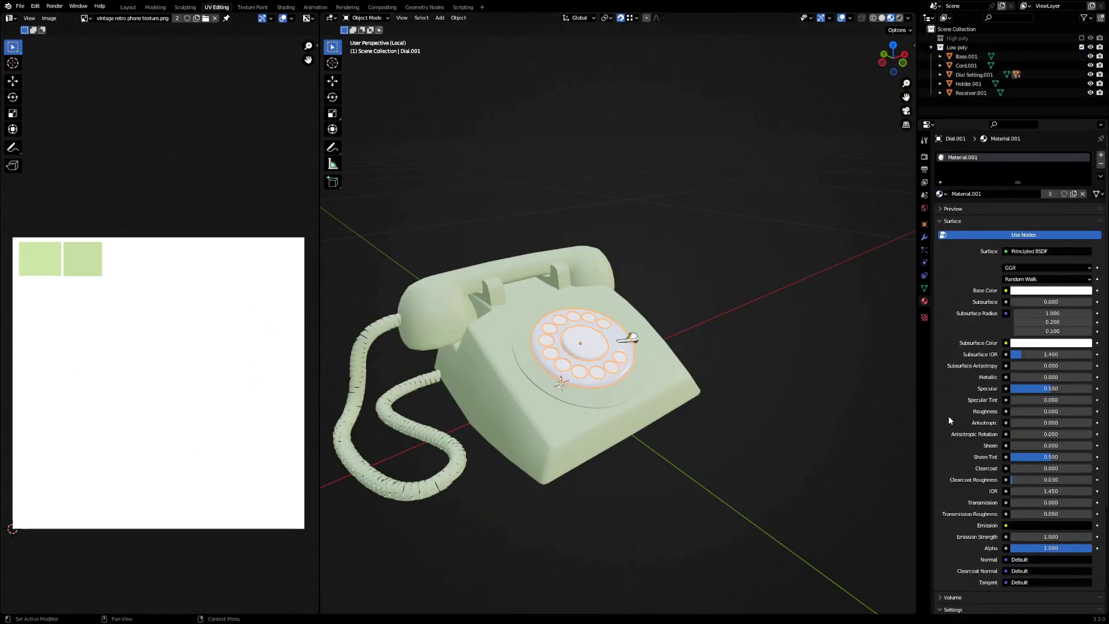
left_click(941, 195)
left_click(958, 241)
middle_click_drag(688, 405, 626, 392)
scroll(664, 381, "up", 6)
left_click(941, 194)
left_click(958, 229)
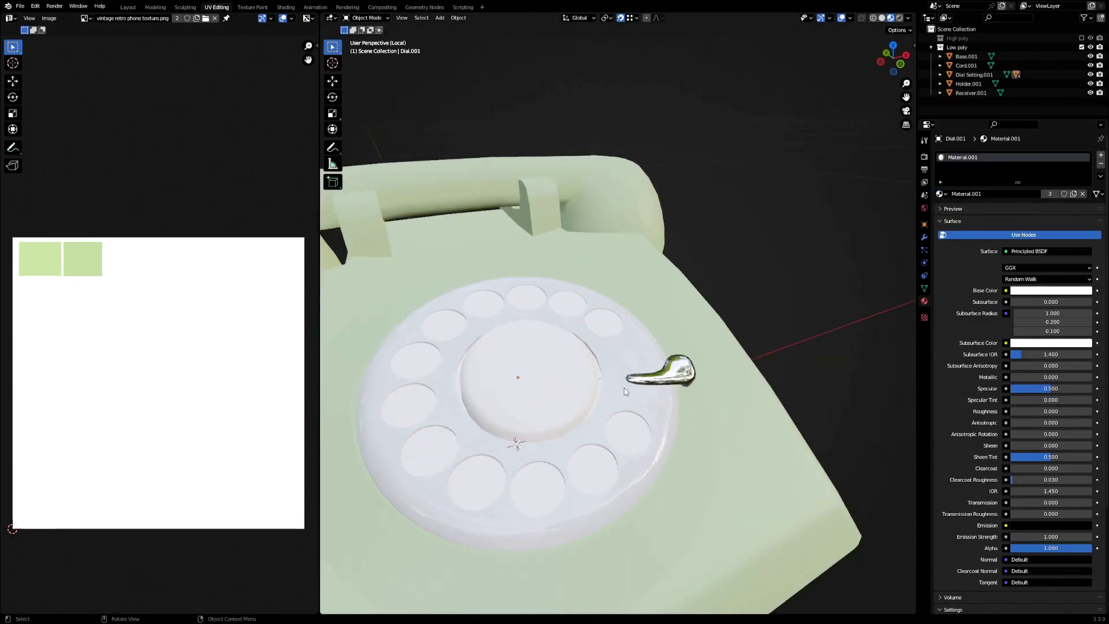
Step: Set the roughness of the Texture Atlas material to 0.111 through Base.001
scroll(625, 391, "down", 6)
middle_click_drag(545, 299, 505, 293)
left_click(572, 300)
scroll(1050, 468, "down", 2)
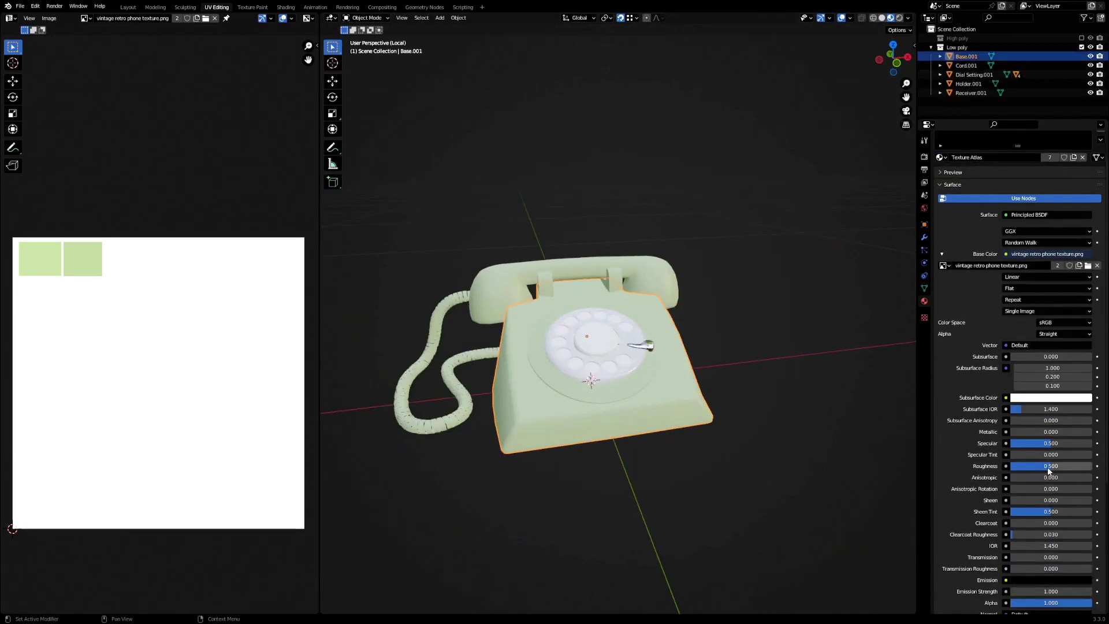
left_click_drag(1049, 466, 1053, 466)
left_click(653, 454)
middle_click_drag(654, 454, 703, 456)
left_click(450, 449)
left_click(540, 248)
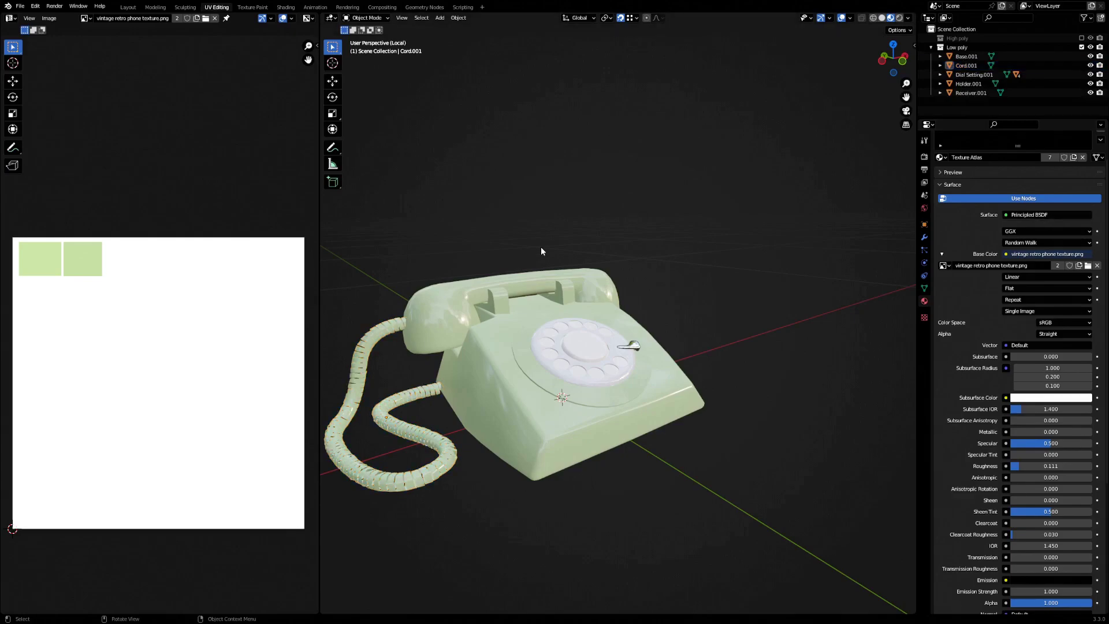
middle_click_drag(541, 247, 492, 248)
left_click(492, 250)
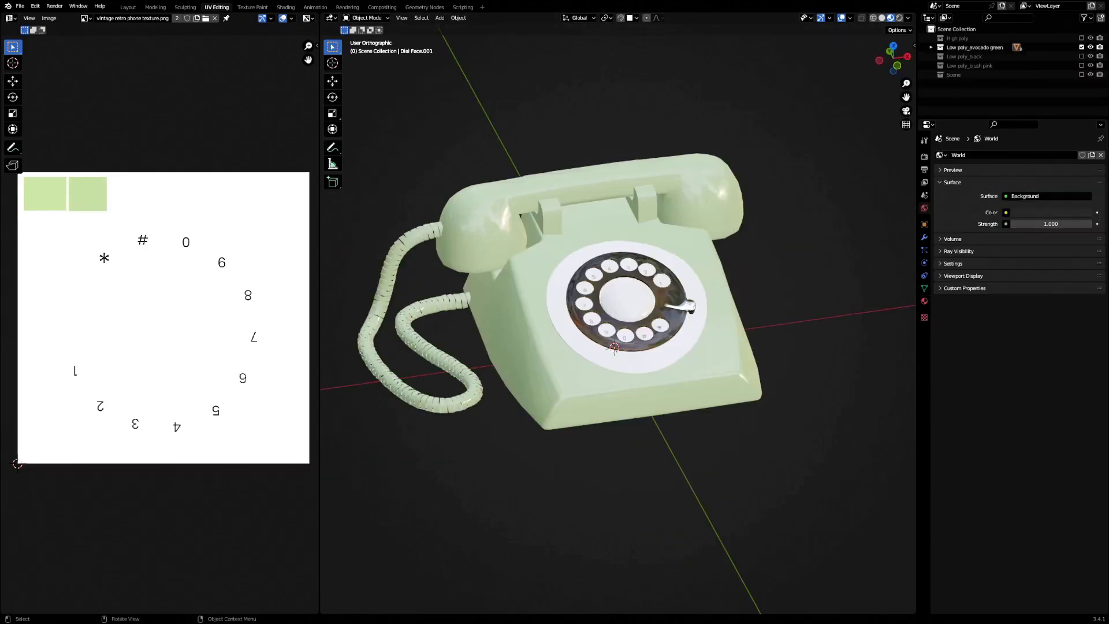
Step: Load vintage retro phone texture_blush pink.png in the image editor and replace the visible avocado green collection with Low poly_blush pink
left_click(49, 17)
left_click(1083, 47)
left_click(1082, 65)
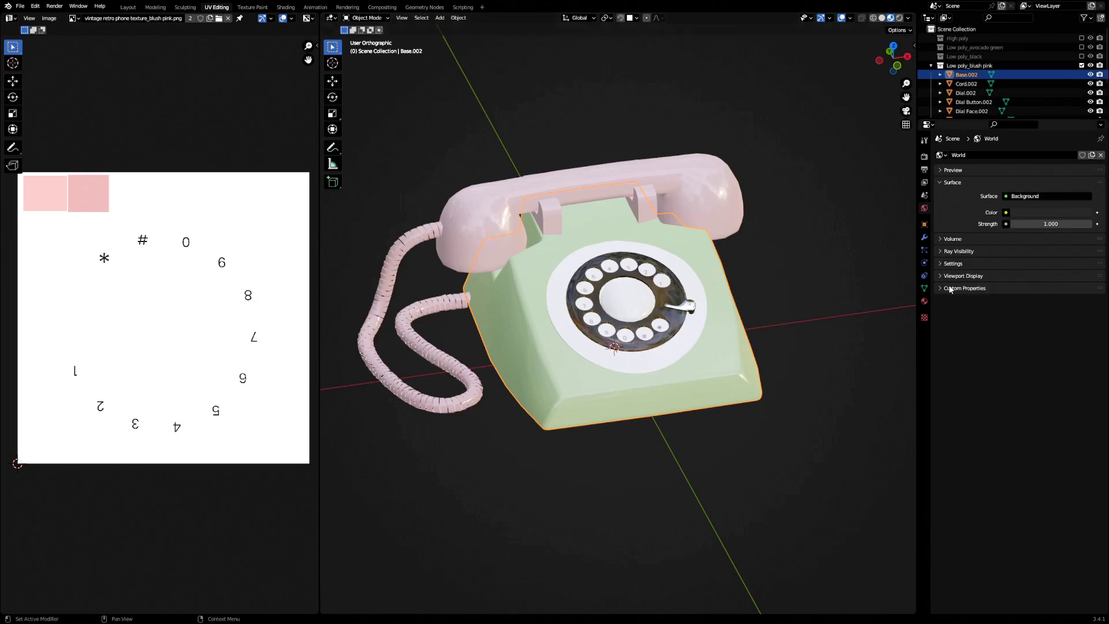
Step: Assign the Texture Atlas Pink material to Base.002
left_click(925, 301)
left_click(940, 194)
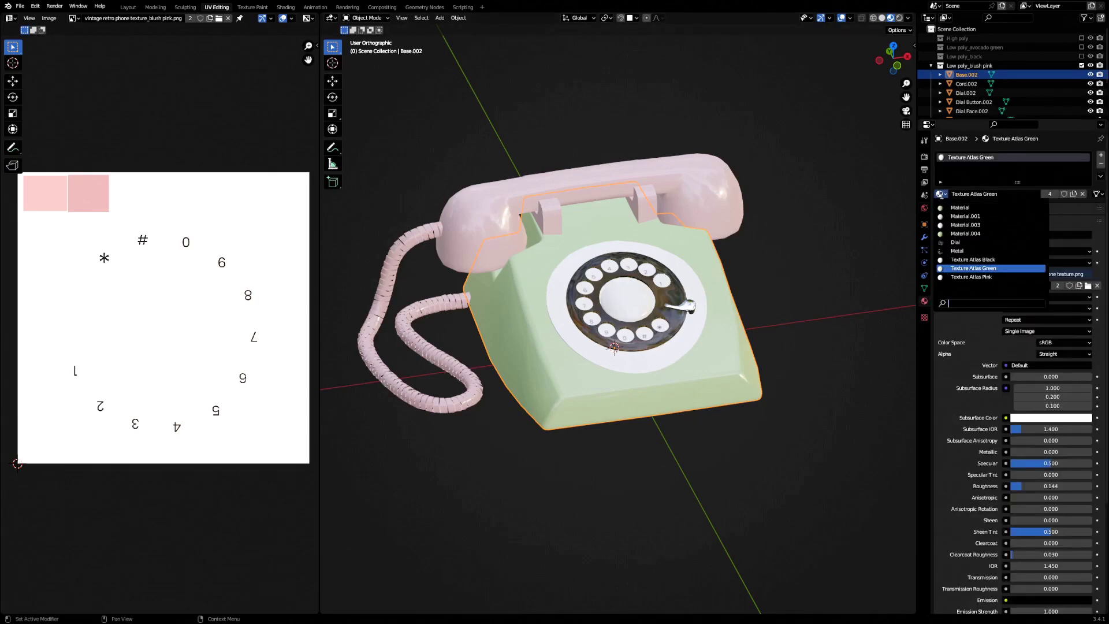
left_click(970, 277)
Step: Load vintage retro phone texture_black.png in the image editor and enable the Low poly_black collection
left_click(51, 19)
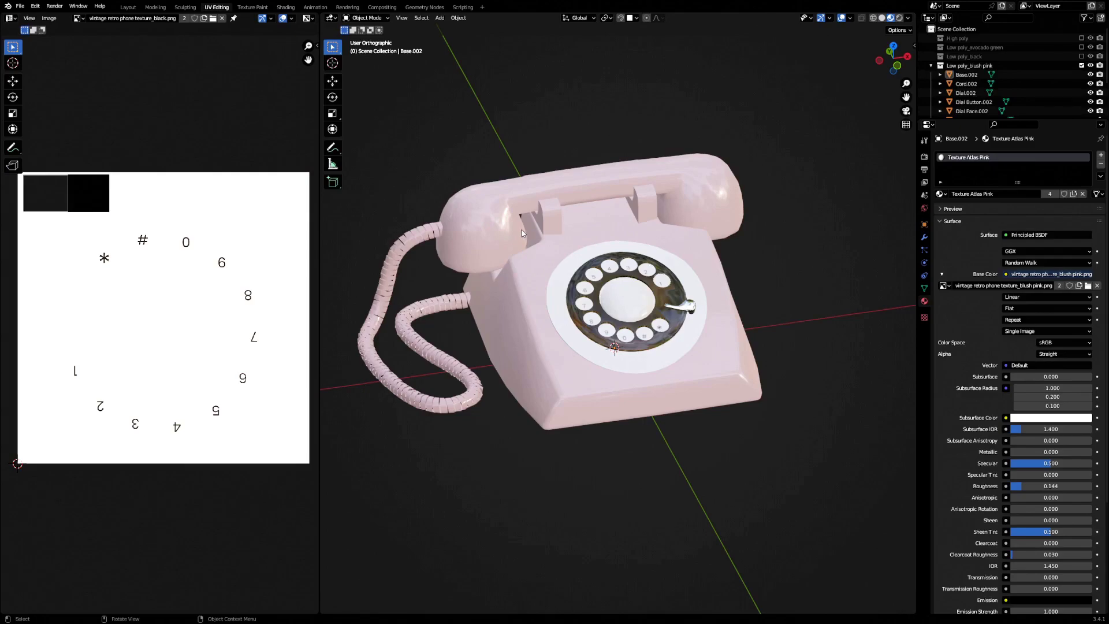
left_click(1081, 56)
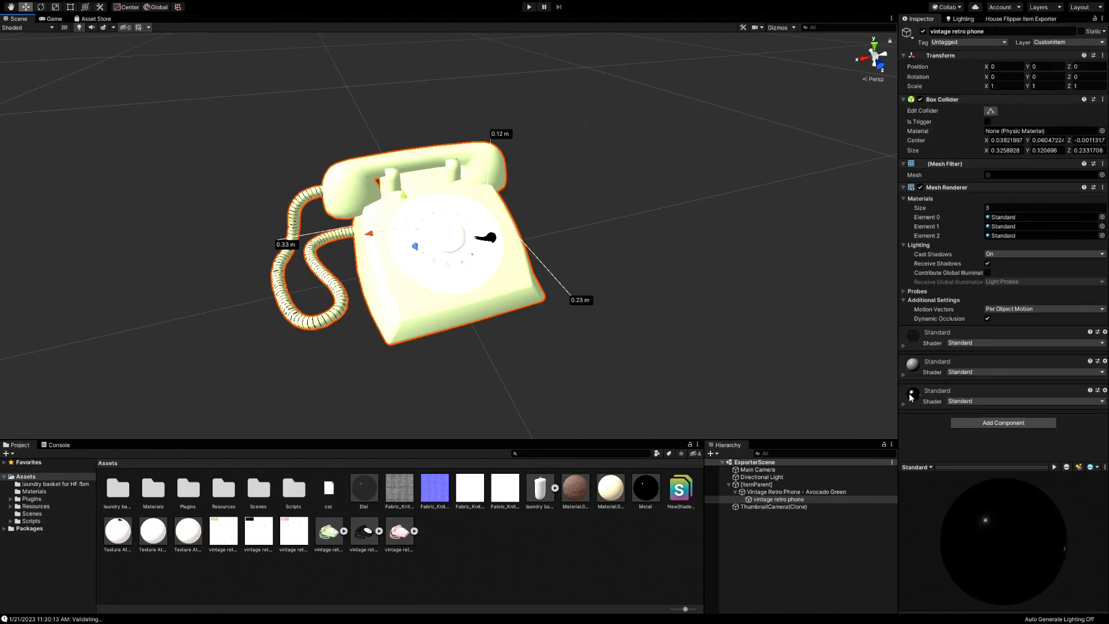
Step: Examine the rendering mode, metallic and smoothness settings of the Dial, Metal and Texture Atlas materials
left_click(365, 490)
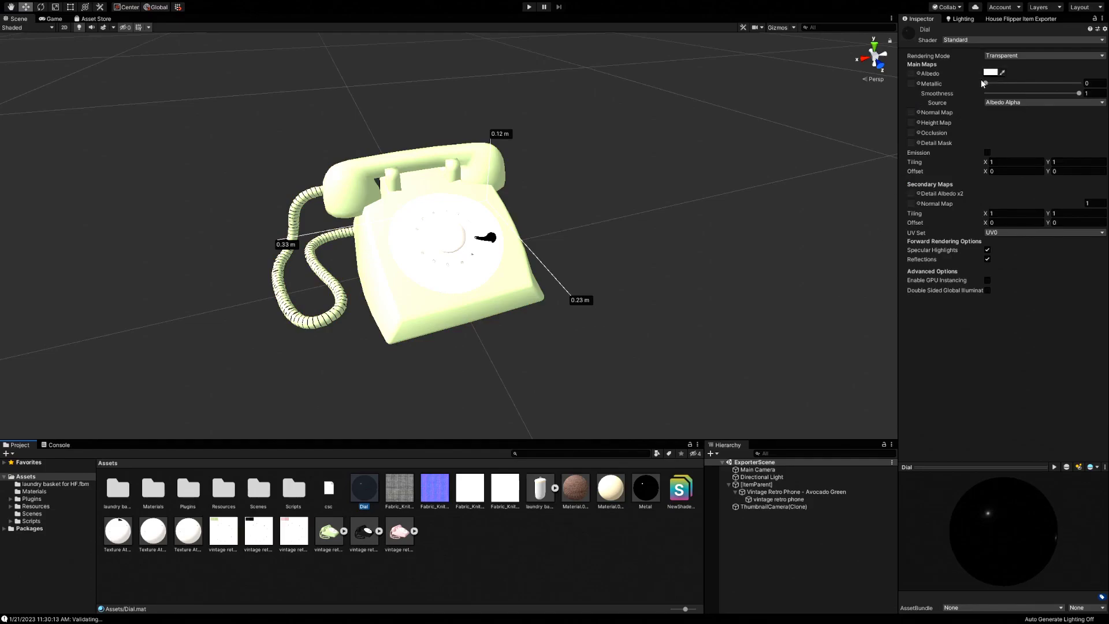
left_click(646, 487)
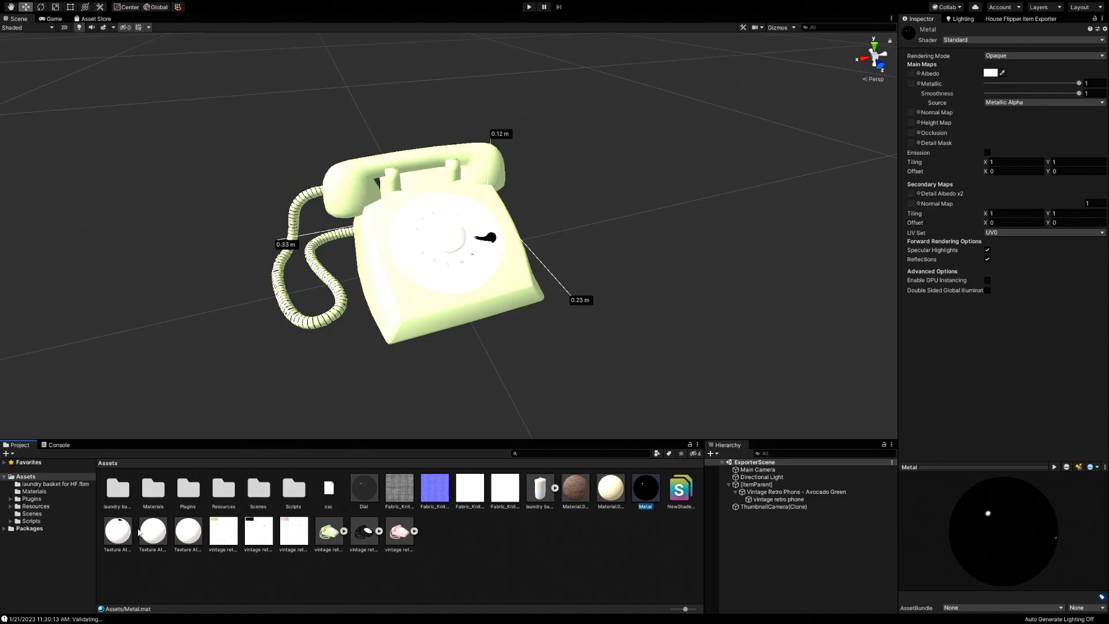
left_click(185, 534)
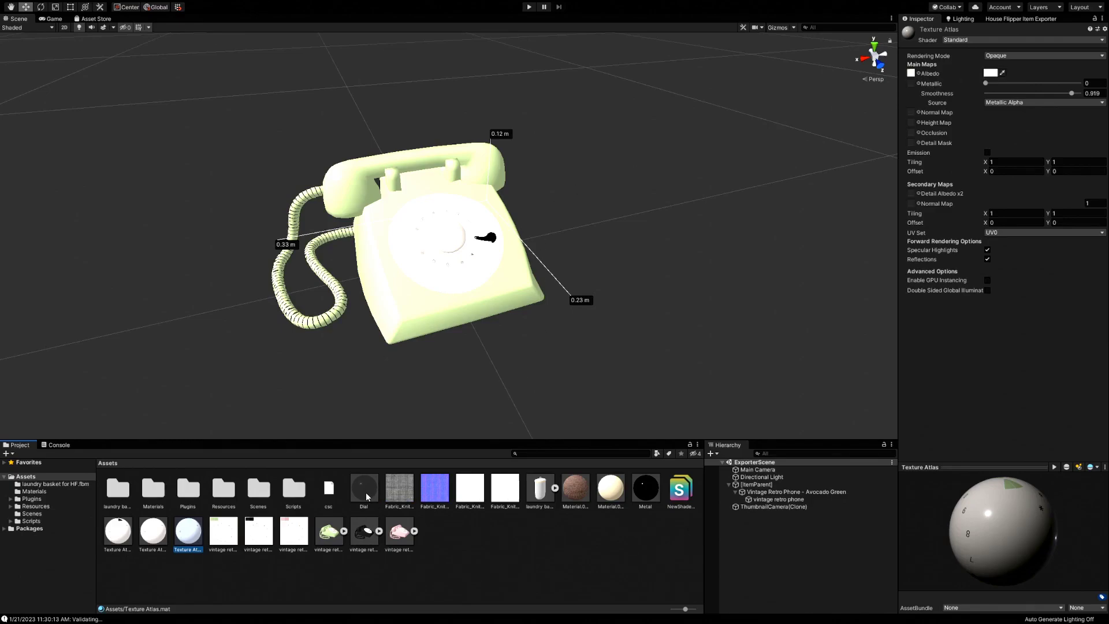
Step: Map the vintage retro phone model's Metal and Texture Atlas slots to the matching materials and open the House Flipper Item Exporter
left_click(329, 533)
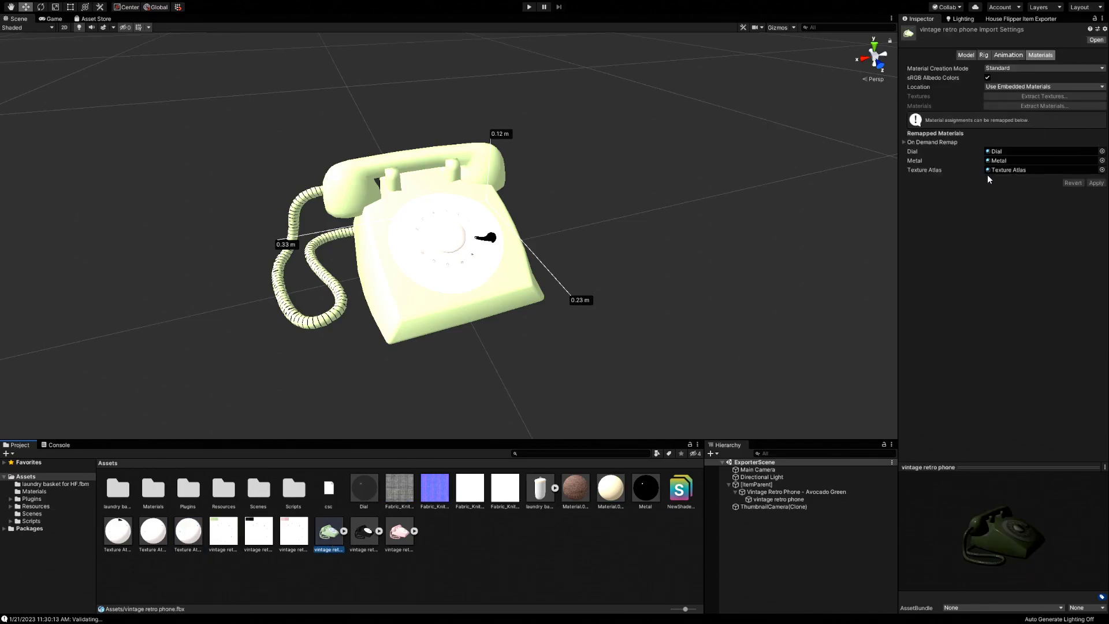
left_click_drag(647, 489, 1004, 161)
left_click_drag(188, 531, 1008, 172)
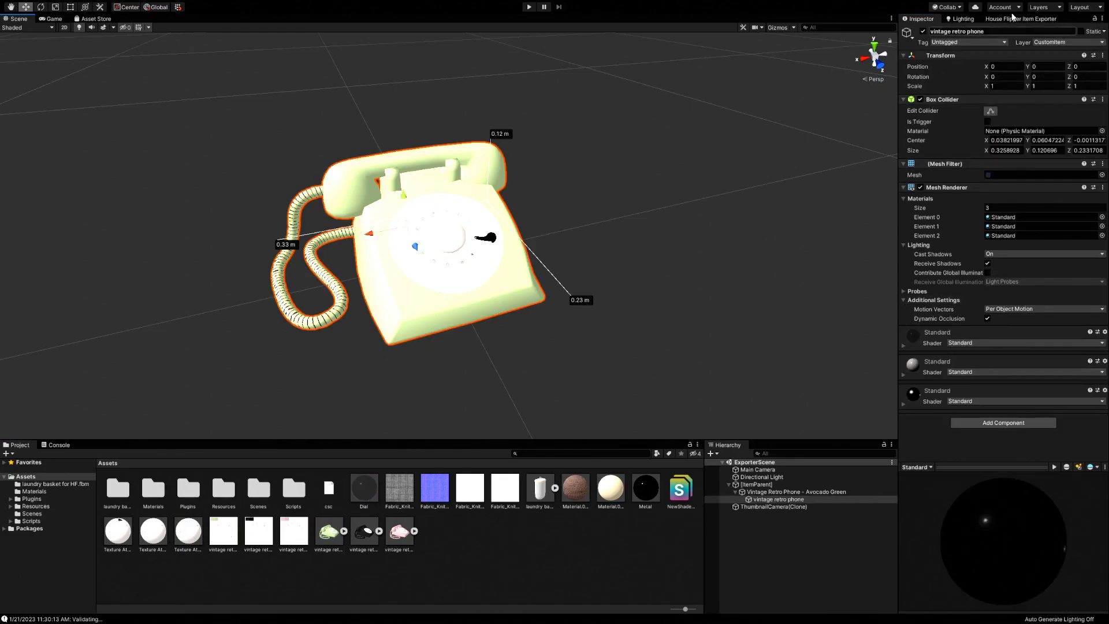
left_click(1027, 21)
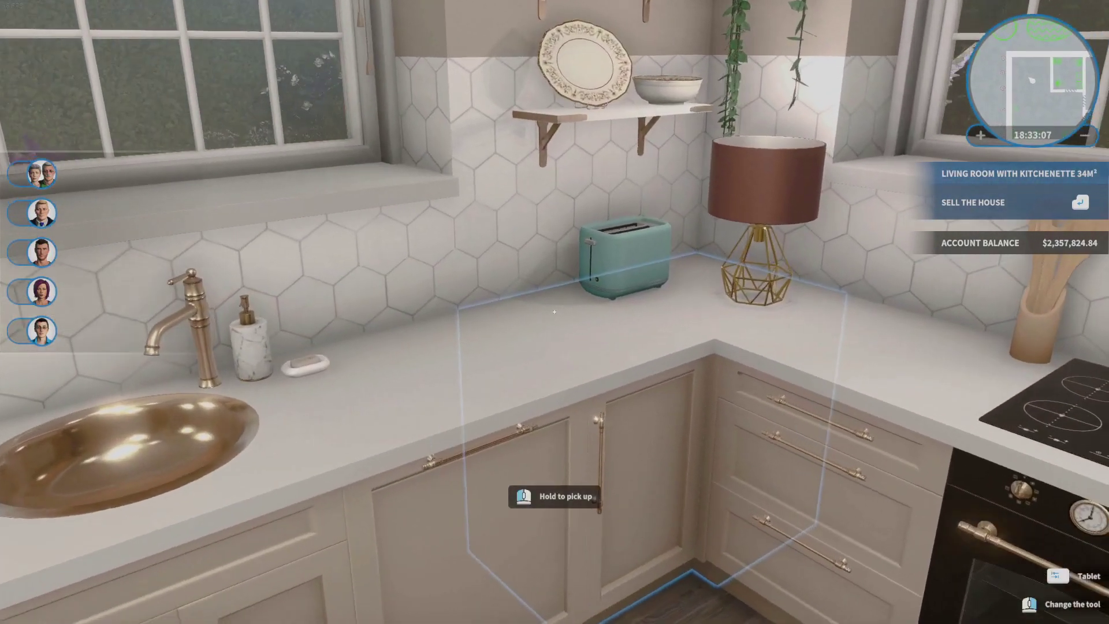
key("Tab")
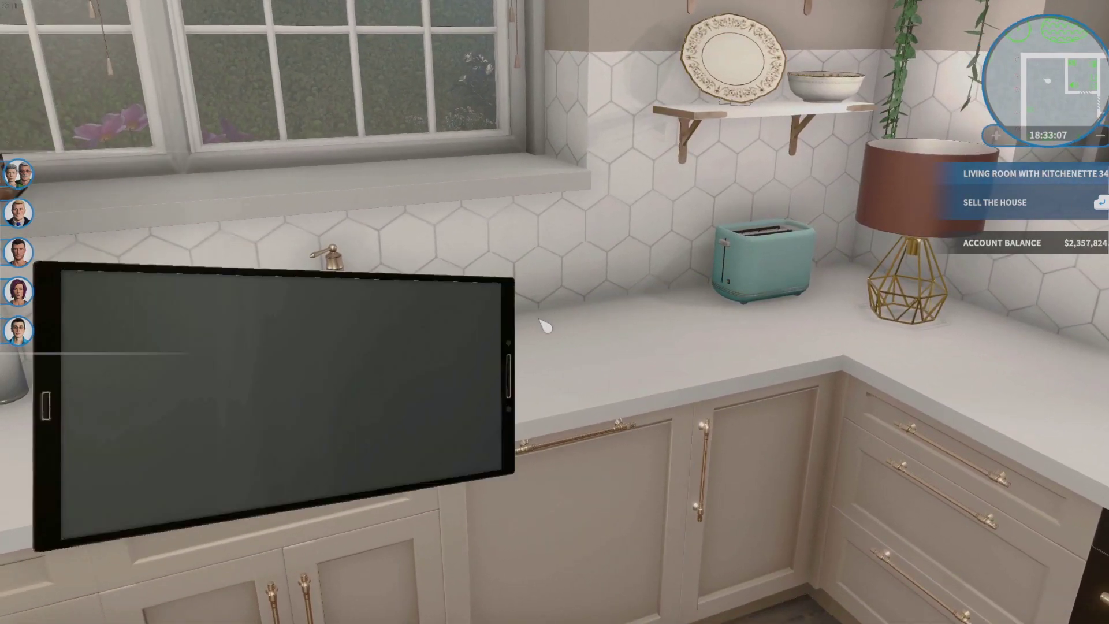
left_click(832, 461)
scroll(555, 312, "down", 5)
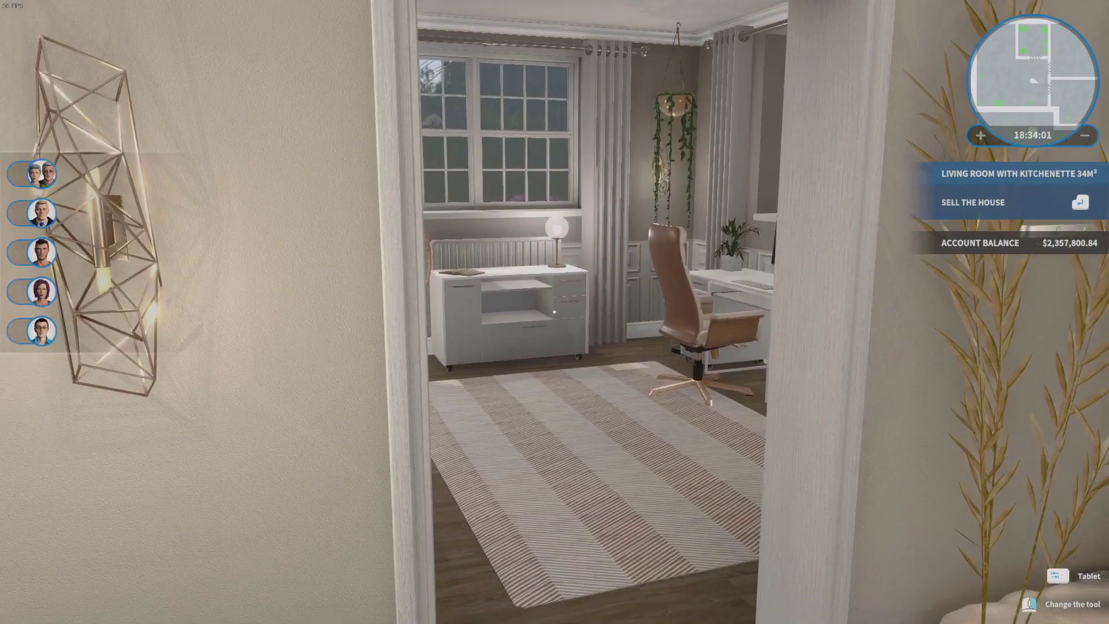
key("w")
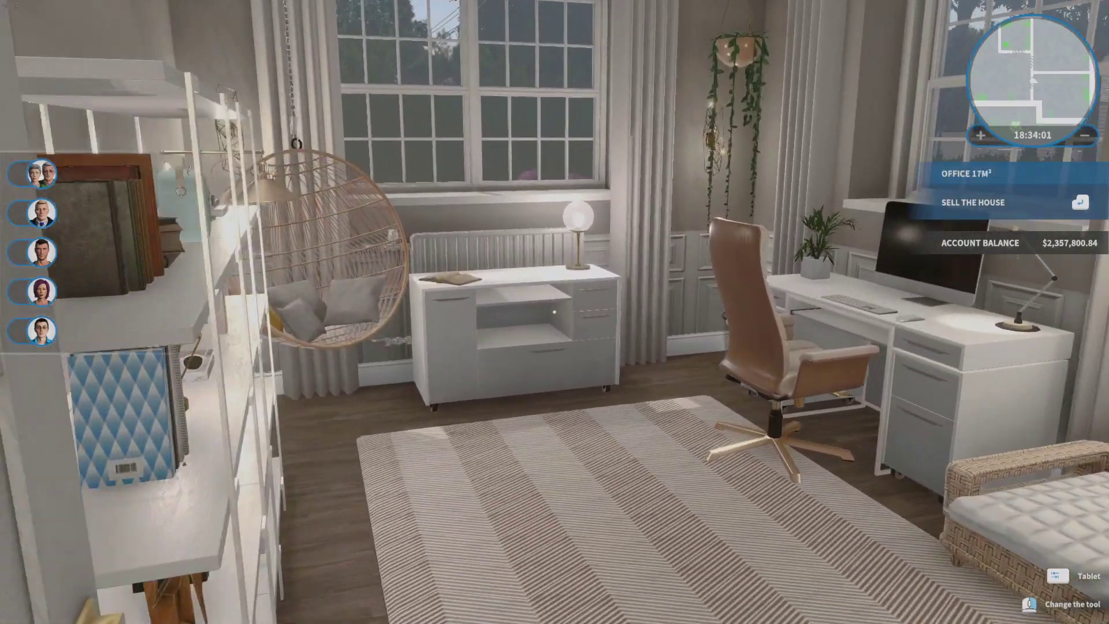
key("Tab")
key("Tab")
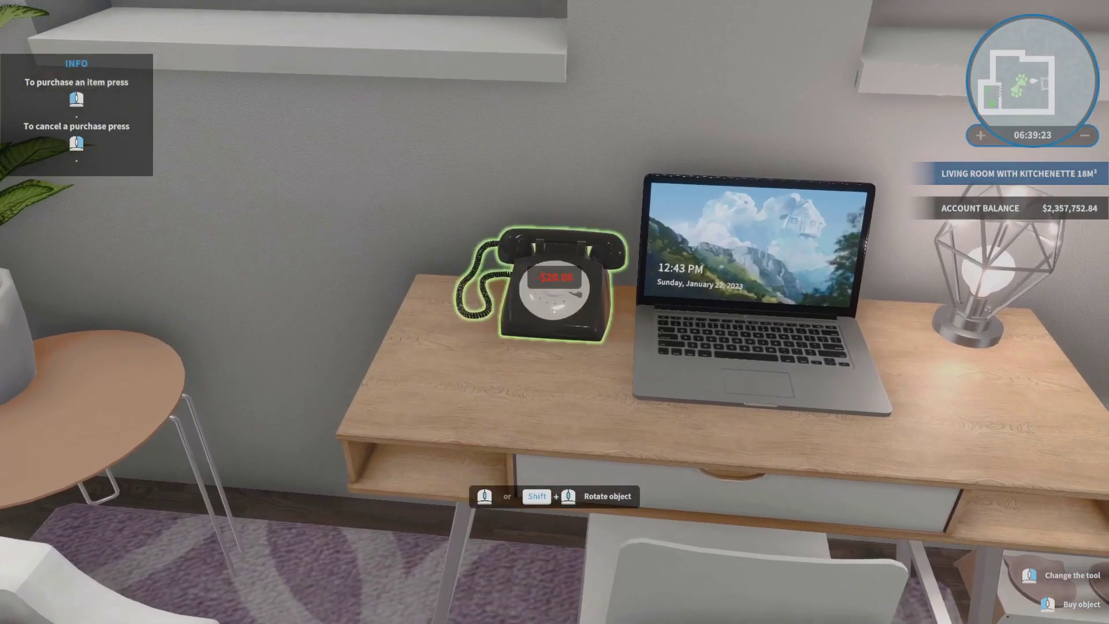
key("s")
key("s")
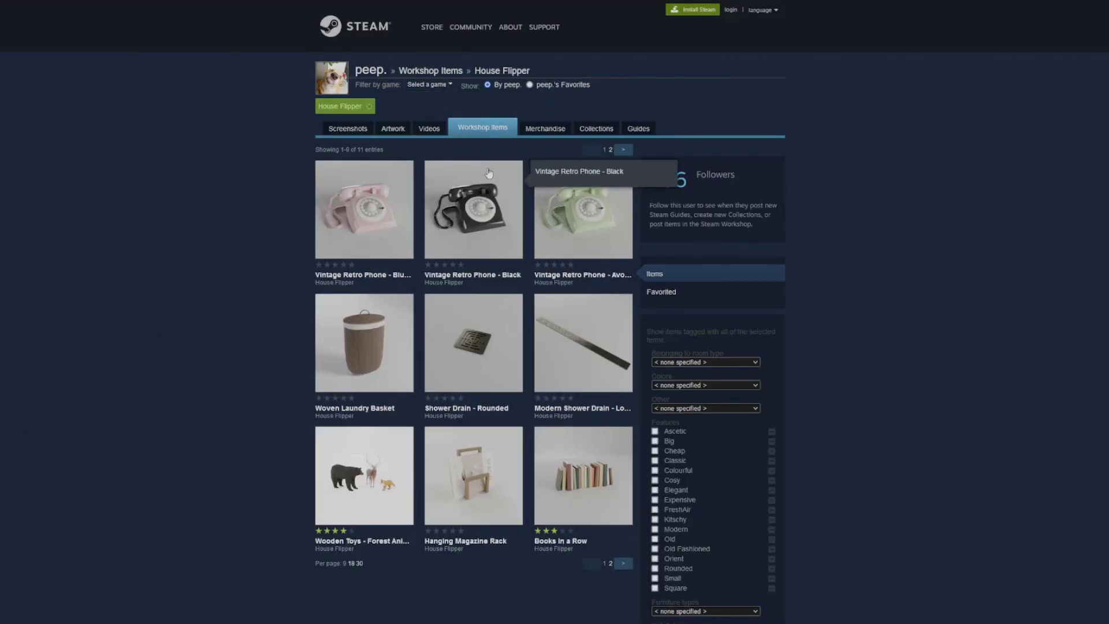
Step: Browse the creator's Steam Workshop collections, open Vintage Retro Telephones - Multiple Swatches and view its Blush Pink phone
left_click(623, 564)
left_click(594, 126)
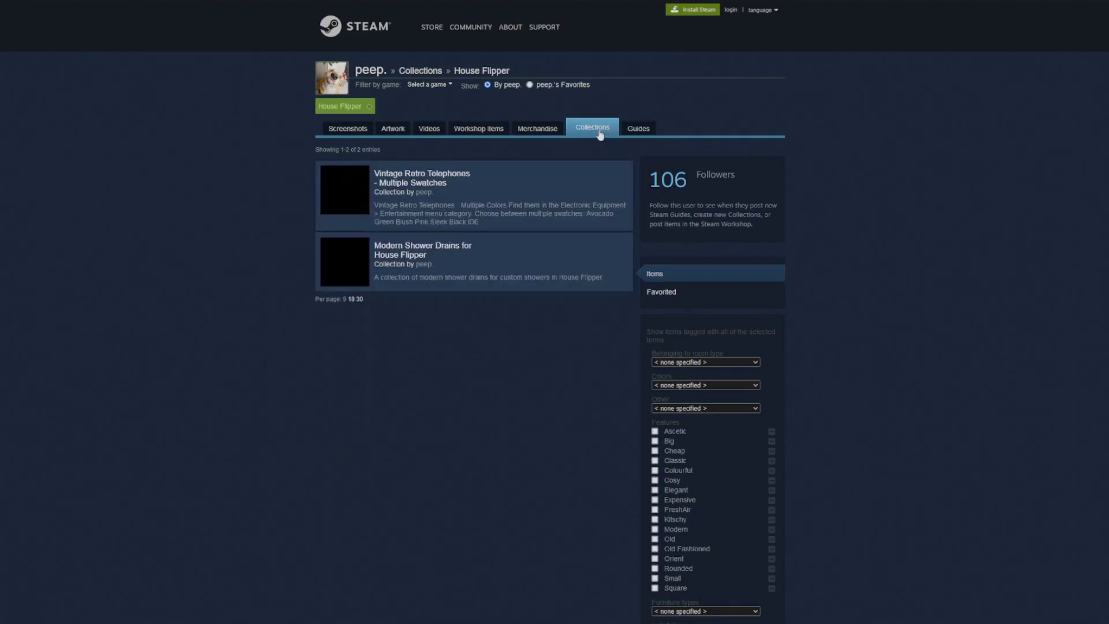
left_click(360, 204)
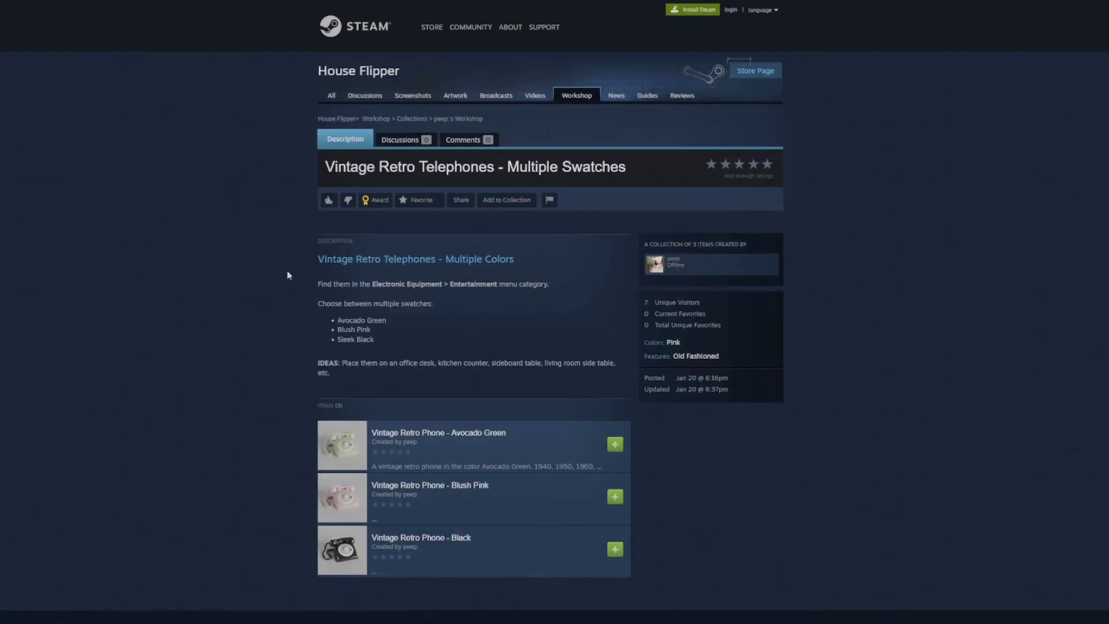
left_click(342, 500)
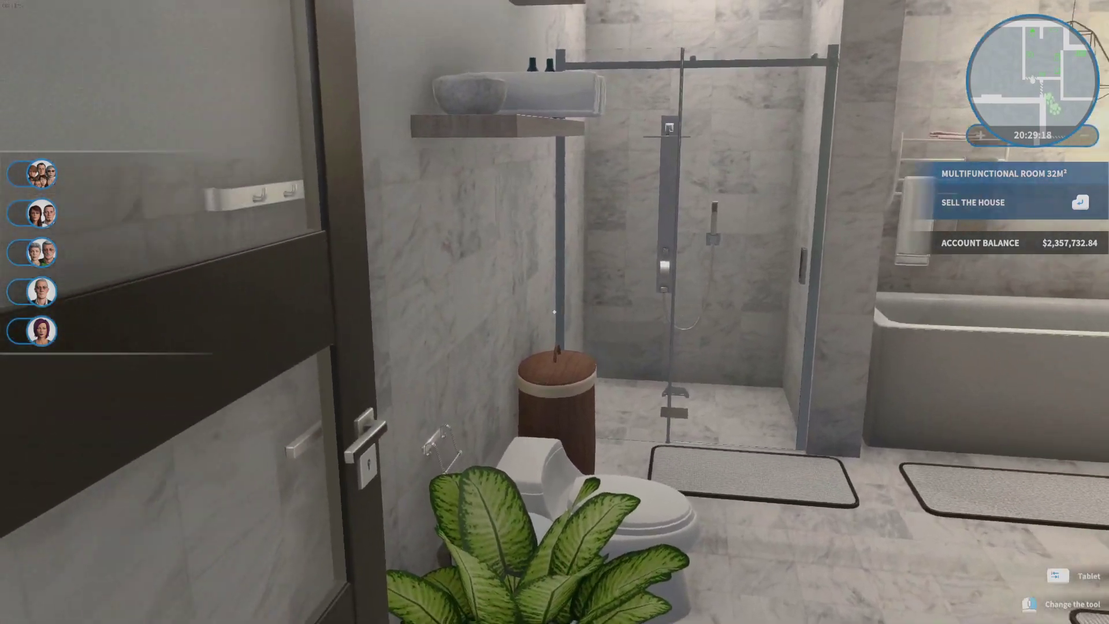
key("w")
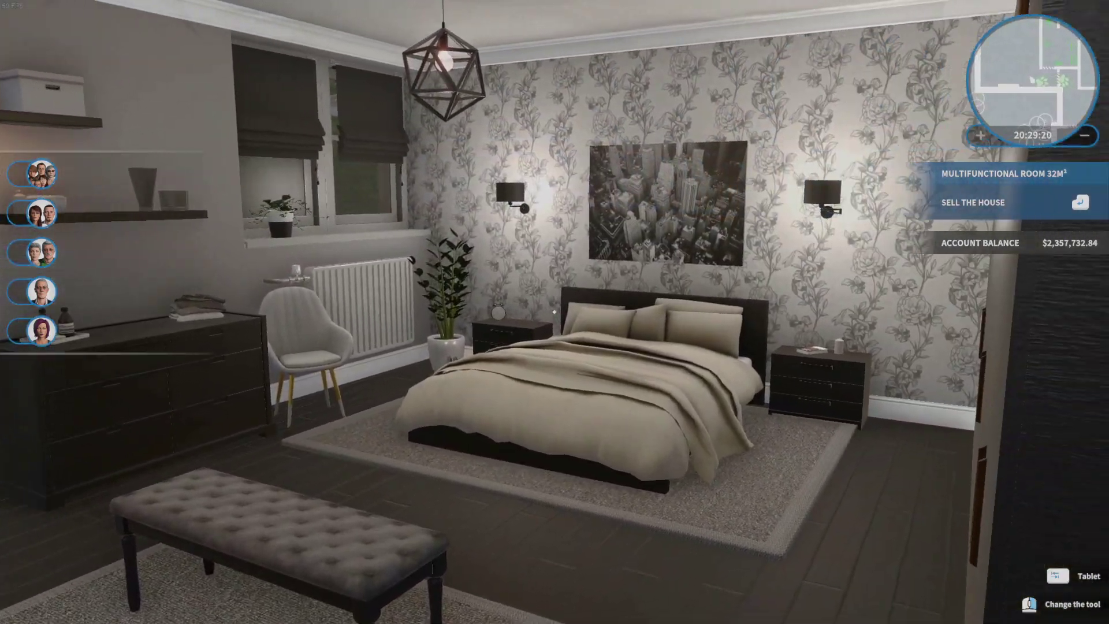
key("a")
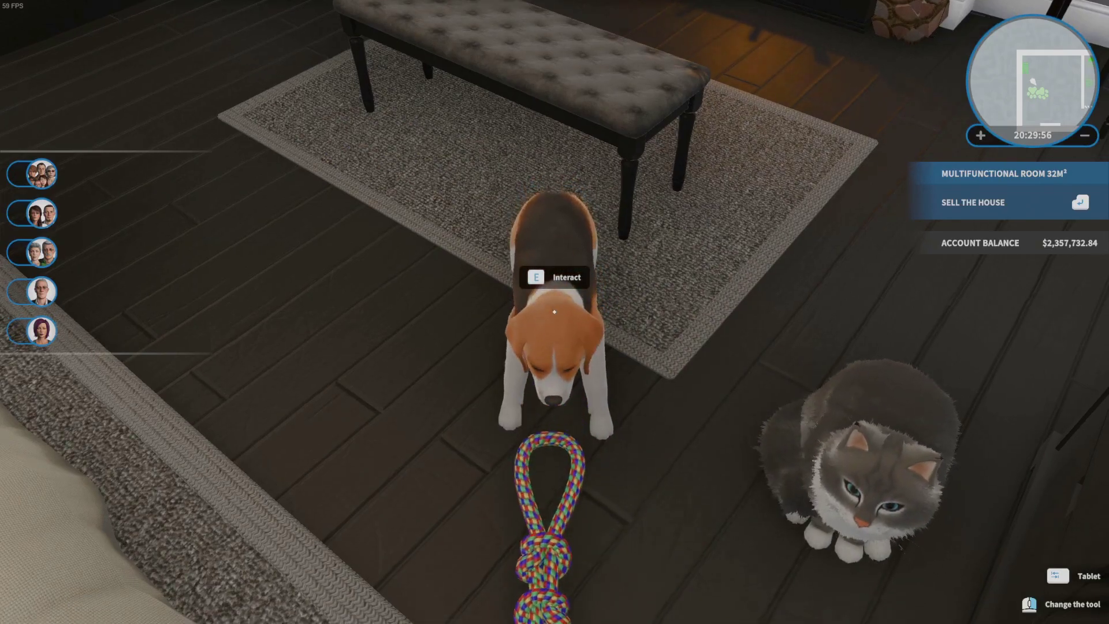
key("e")
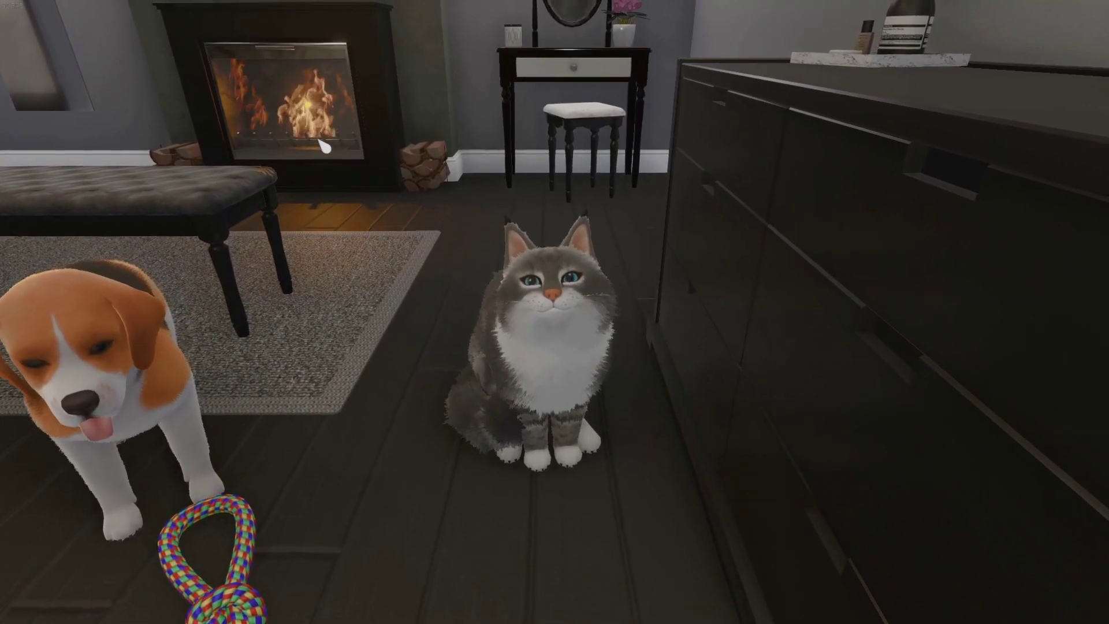